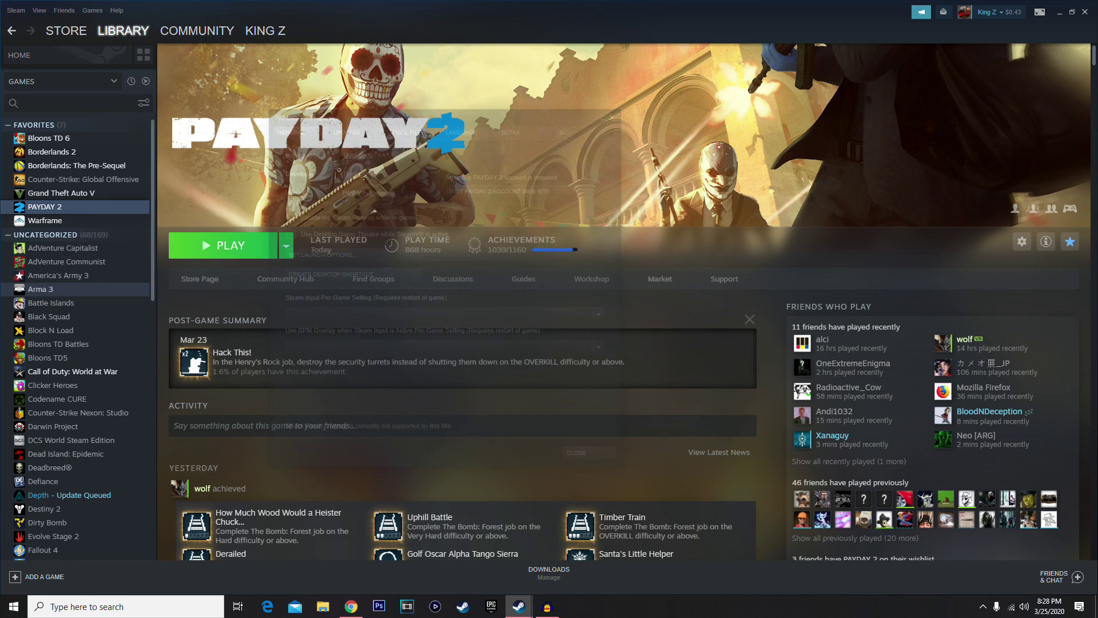
Step: Open PAYDAY 2's local files folder from its Steam properties and delete the two crash dump MDMP files
click(408, 132)
click(360, 177)
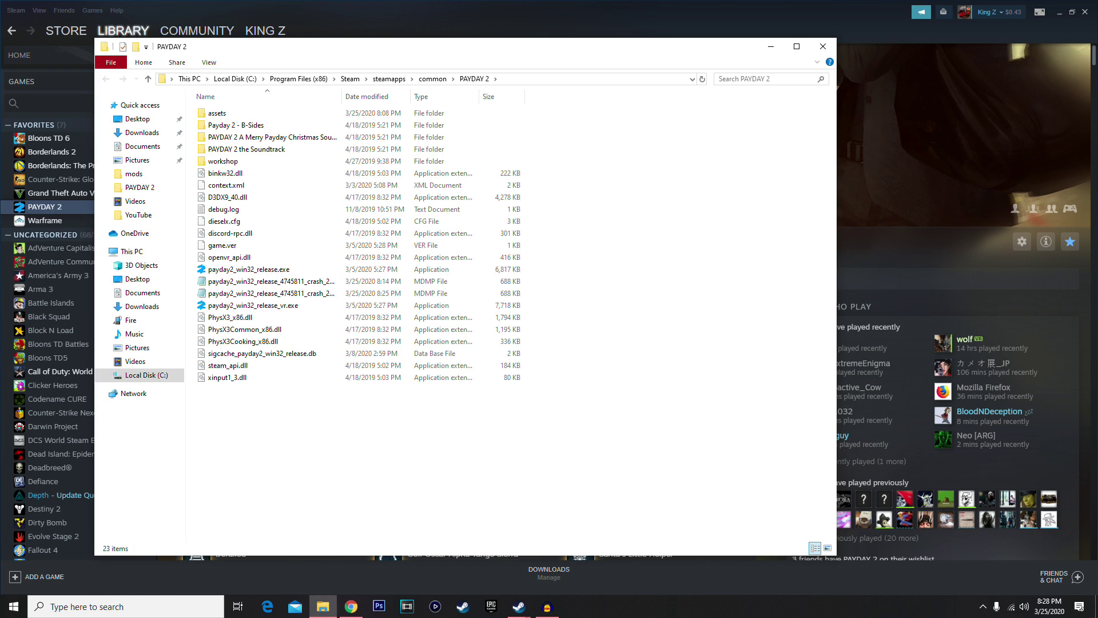
click(309, 281)
ctrl+click(310, 292)
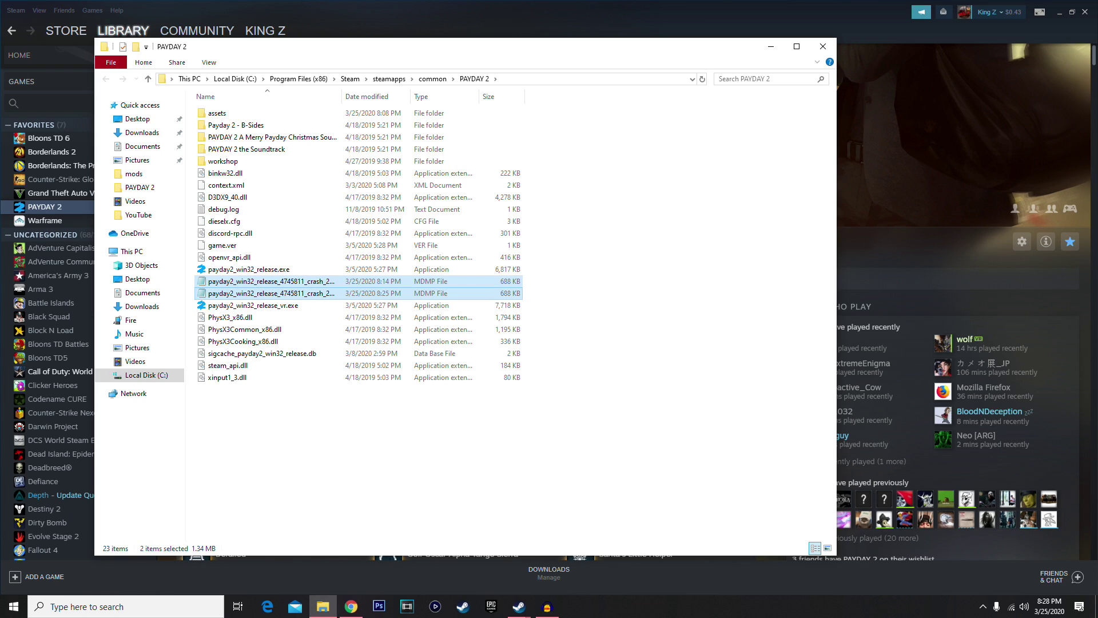
key(Delete)
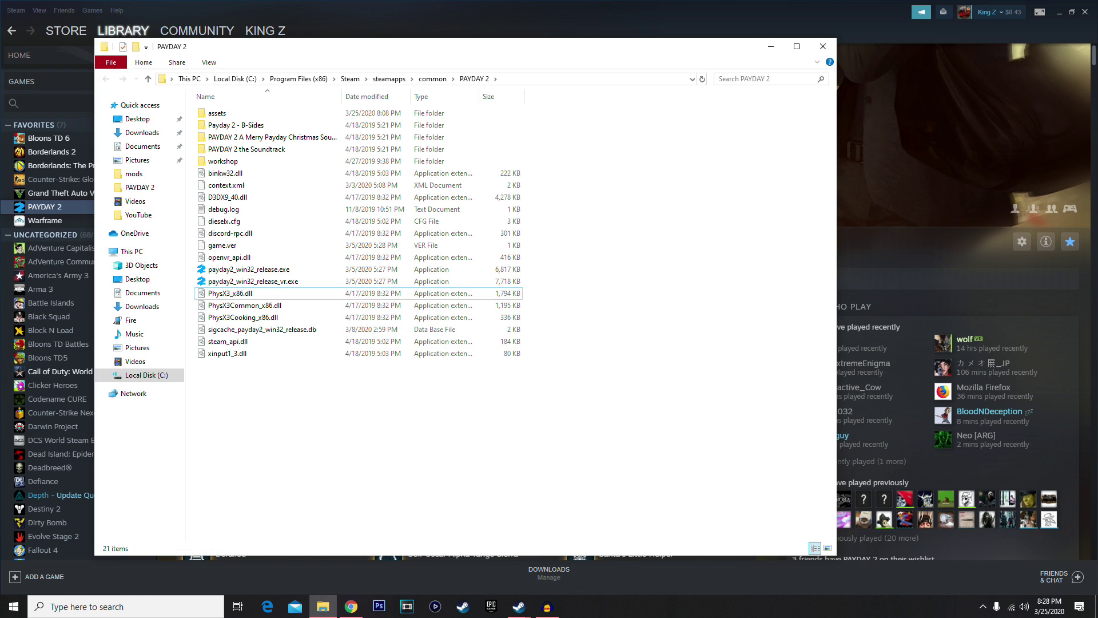
click(771, 47)
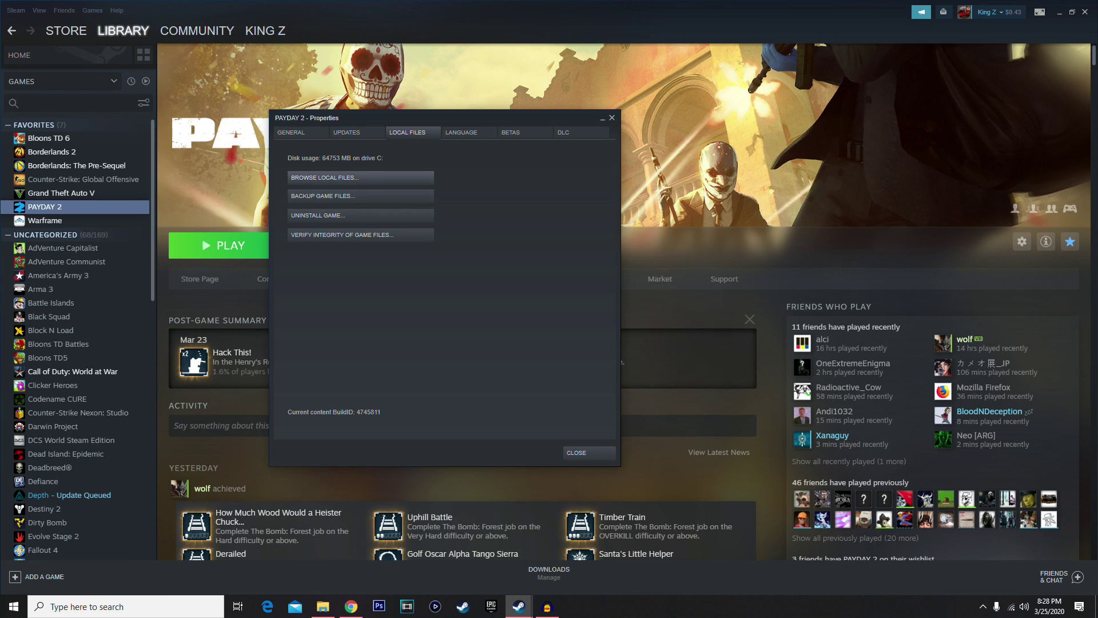
click(361, 178)
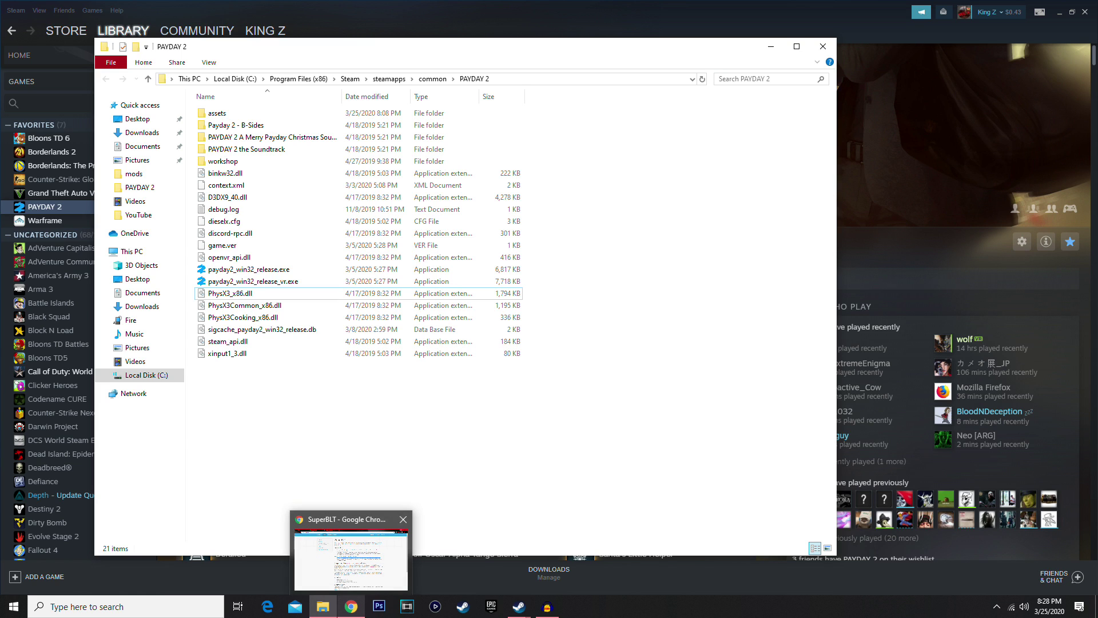
Step: Switch to Chrome, close the IPHLPAPI.DLL discussion page and return to the SuperBLT page
click(351, 564)
click(629, 309)
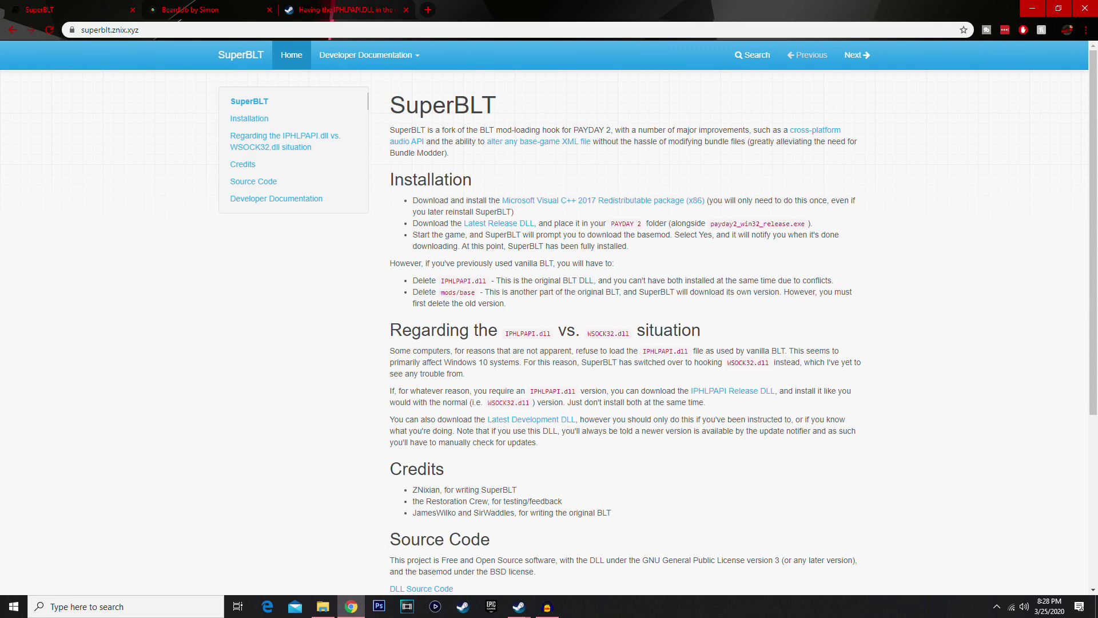
click(194, 10)
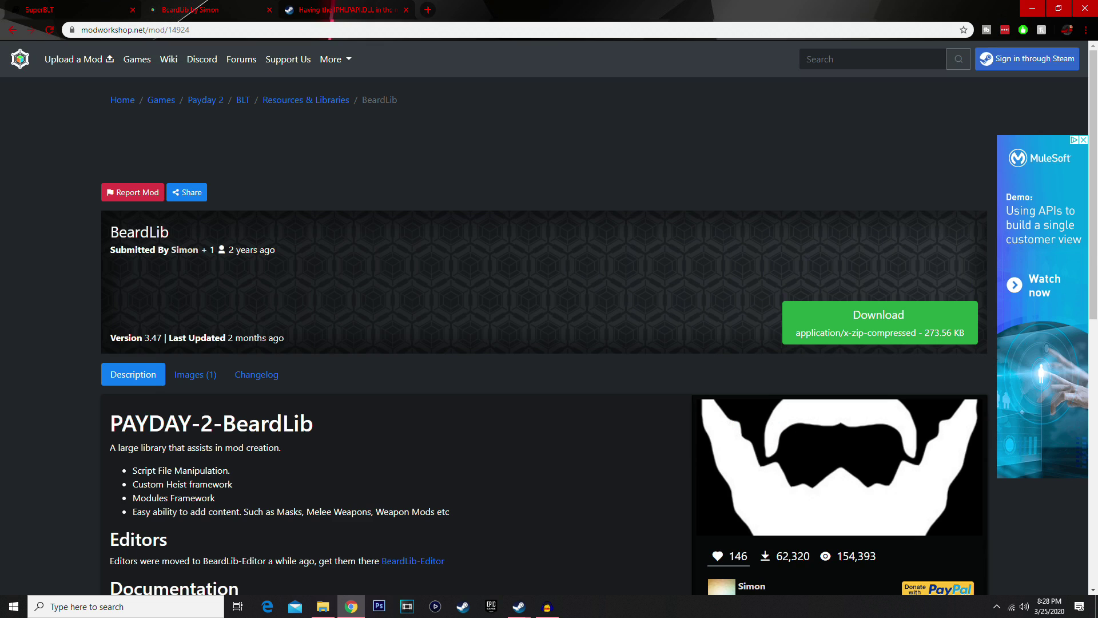
click(406, 10)
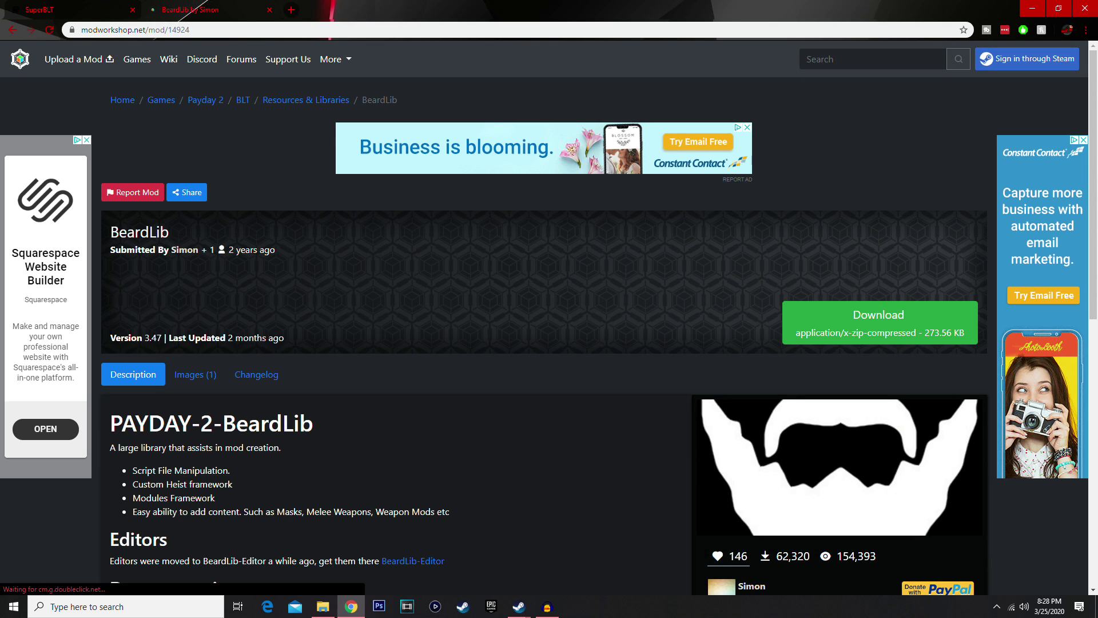
click(69, 10)
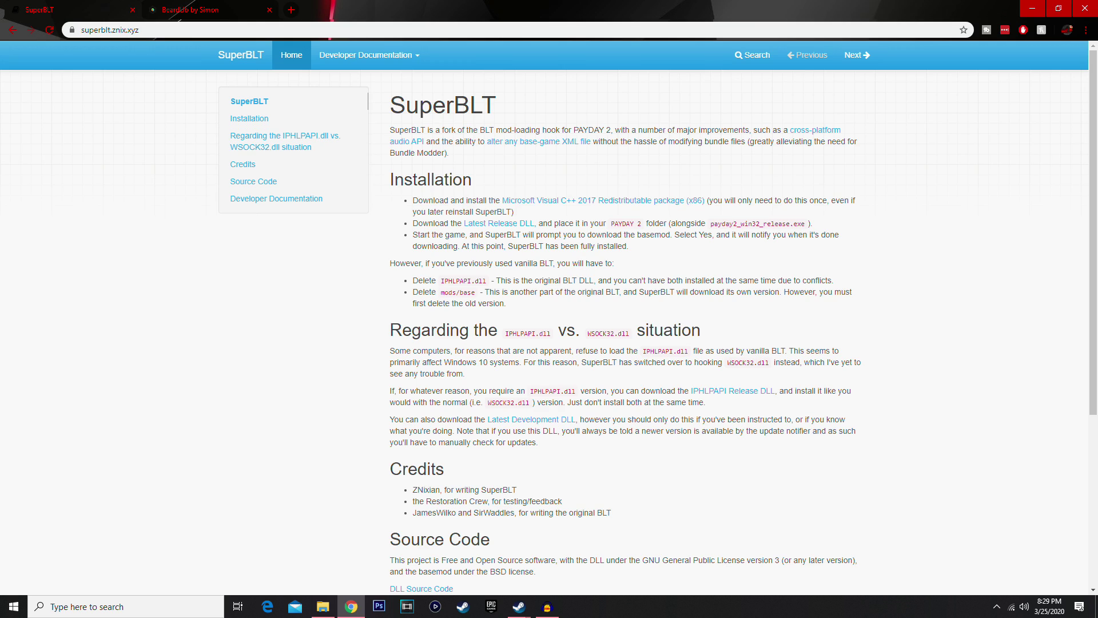
Step: Download the Microsoft Visual C++ 2017 Redistributable package (x86) linked in the installation instructions and launch its installer
scroll(405, 105, down, 1)
scroll(406, 106, up, 1)
drag(434, 200, 571, 213)
click(750, 200)
drag(450, 200, 658, 200)
click(784, 199)
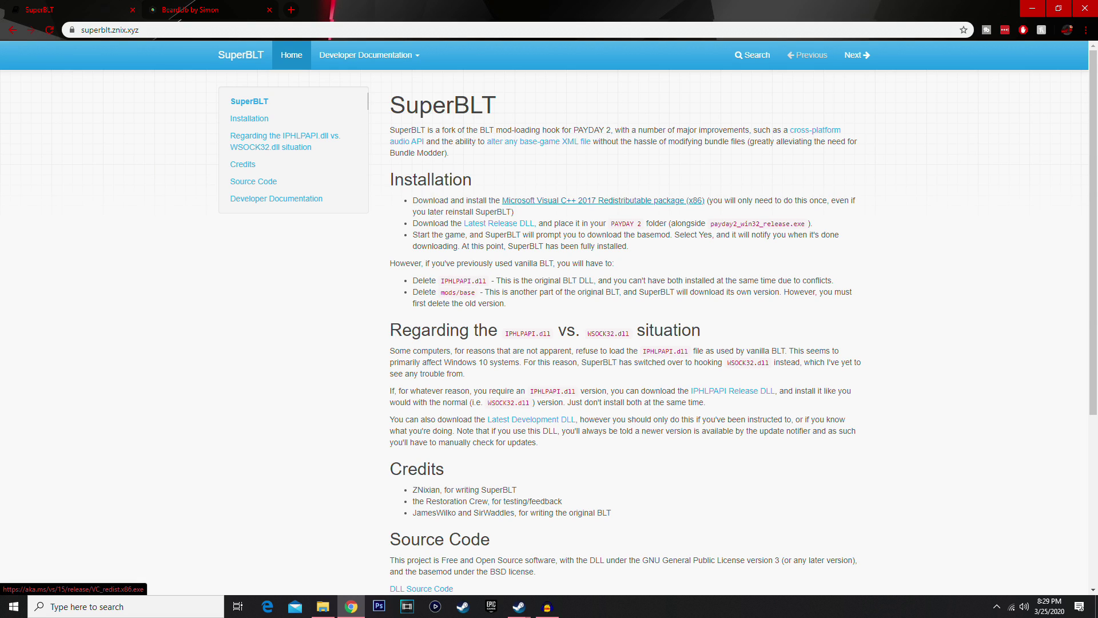
click(657, 201)
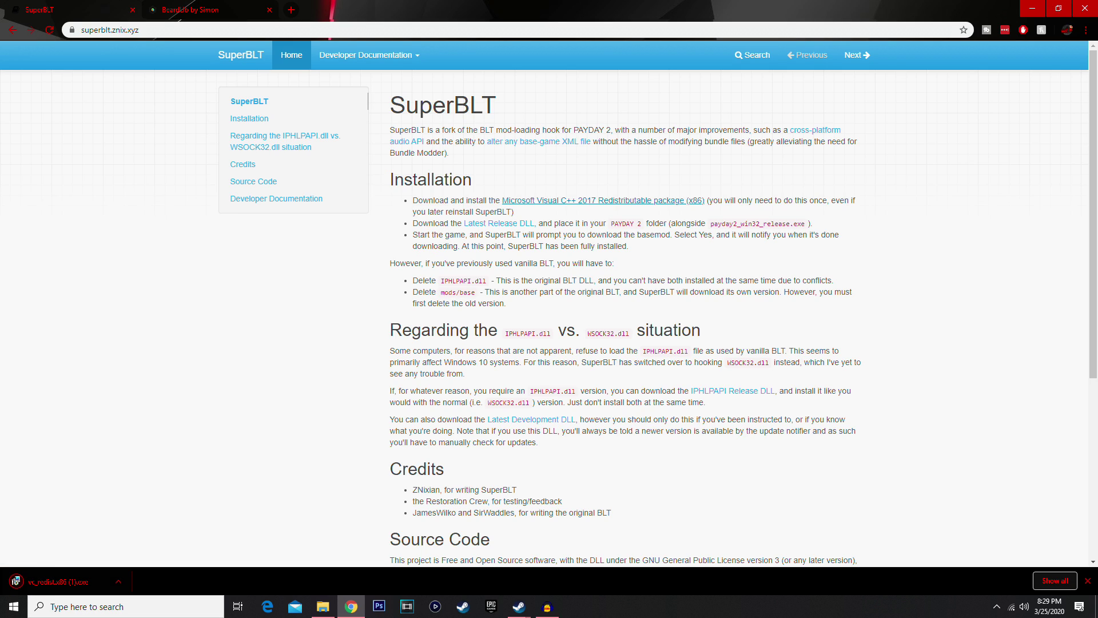
click(57, 581)
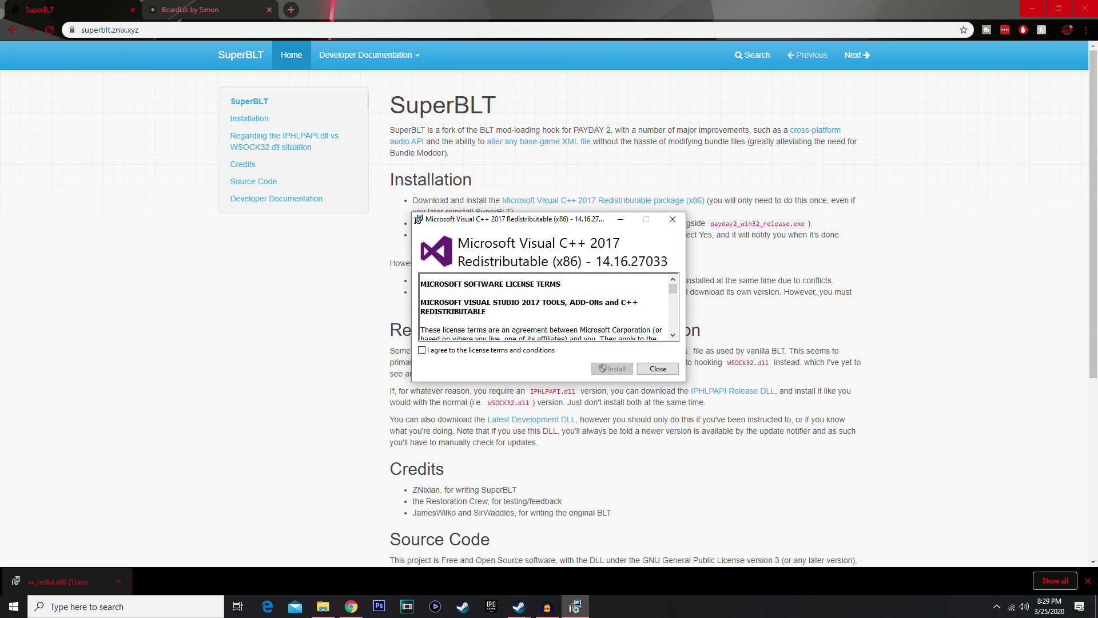
Step: Accept the license terms, try to install the Visual C++ 2017 Redistributable, and close the installer
click(422, 350)
scroll(543, 309, down, 1)
click(612, 369)
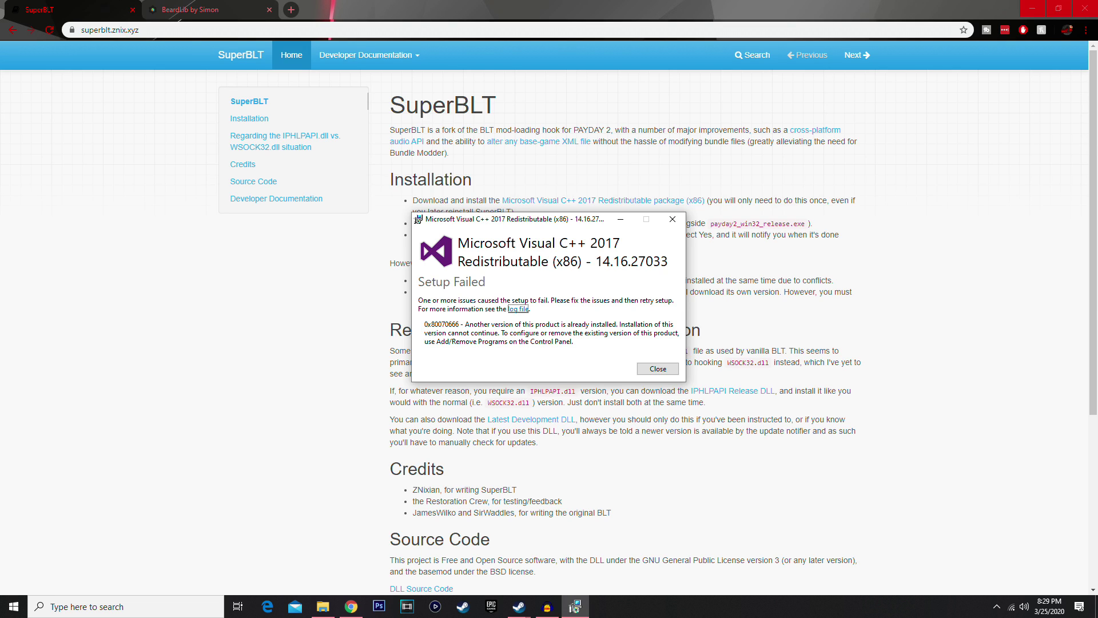
click(658, 368)
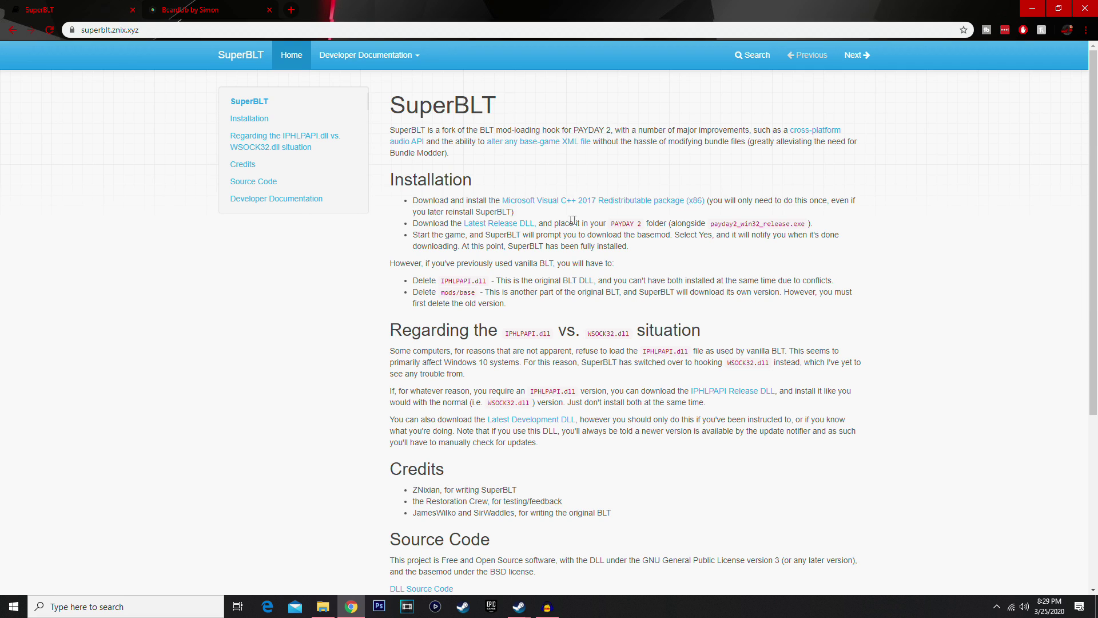
Step: Download the SuperBLT Latest Release DLL archive and open it in WinRAR
drag(412, 201, 634, 235)
click(671, 224)
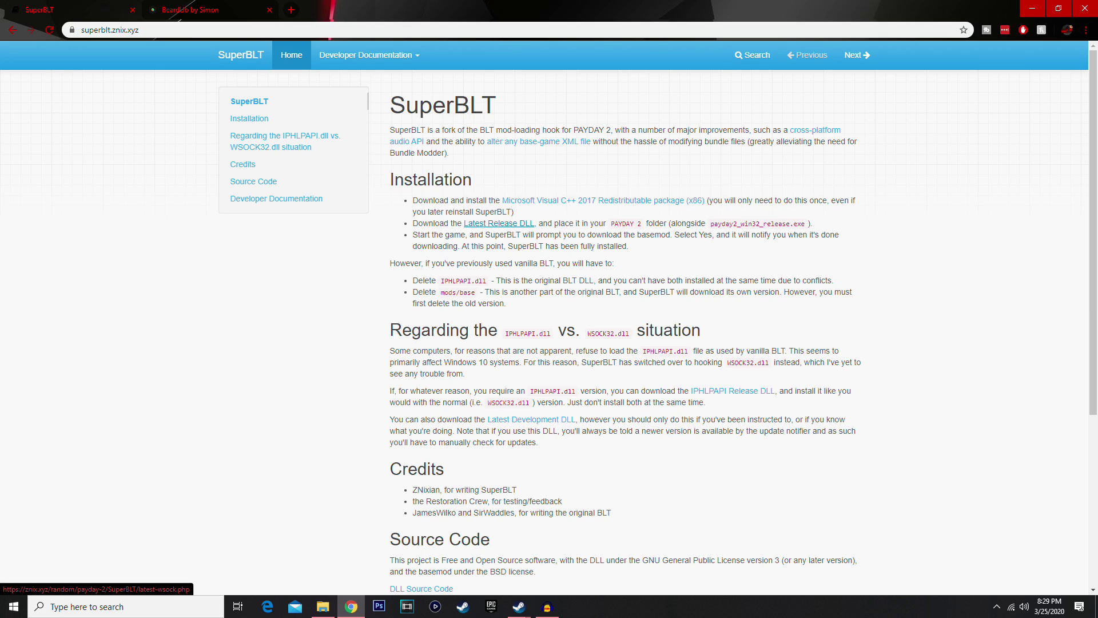
click(499, 223)
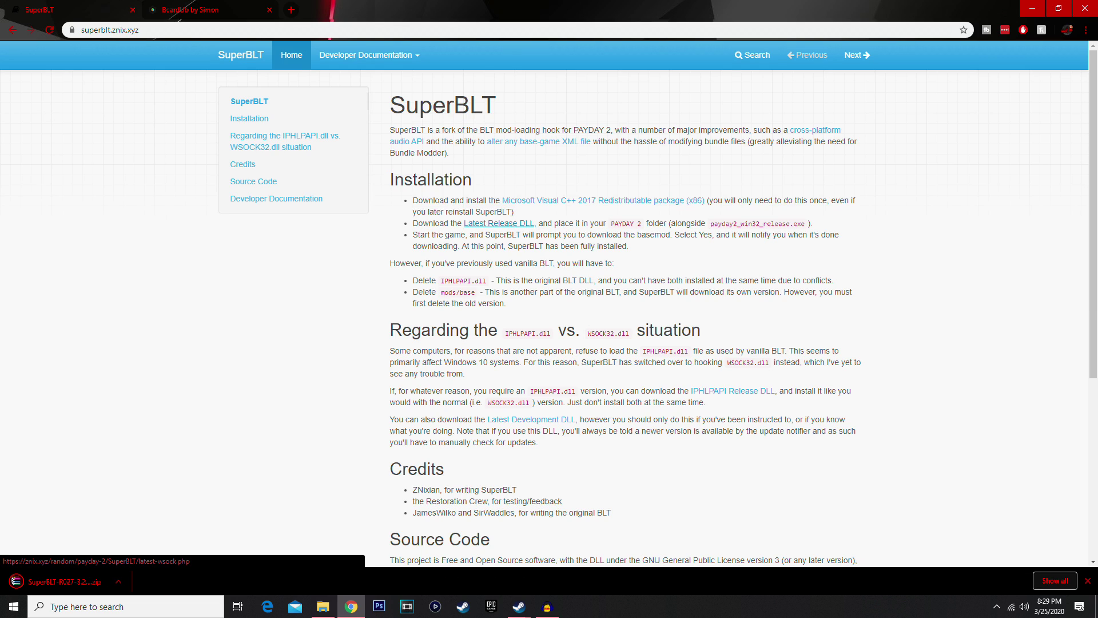
drag(439, 223, 790, 223)
click(679, 222)
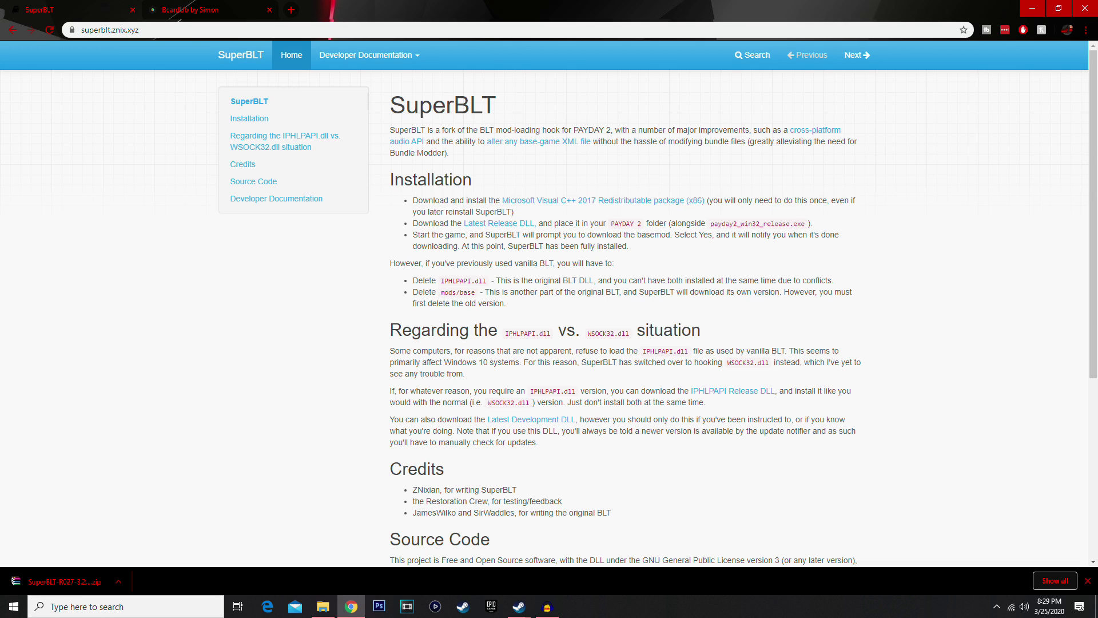
click(64, 581)
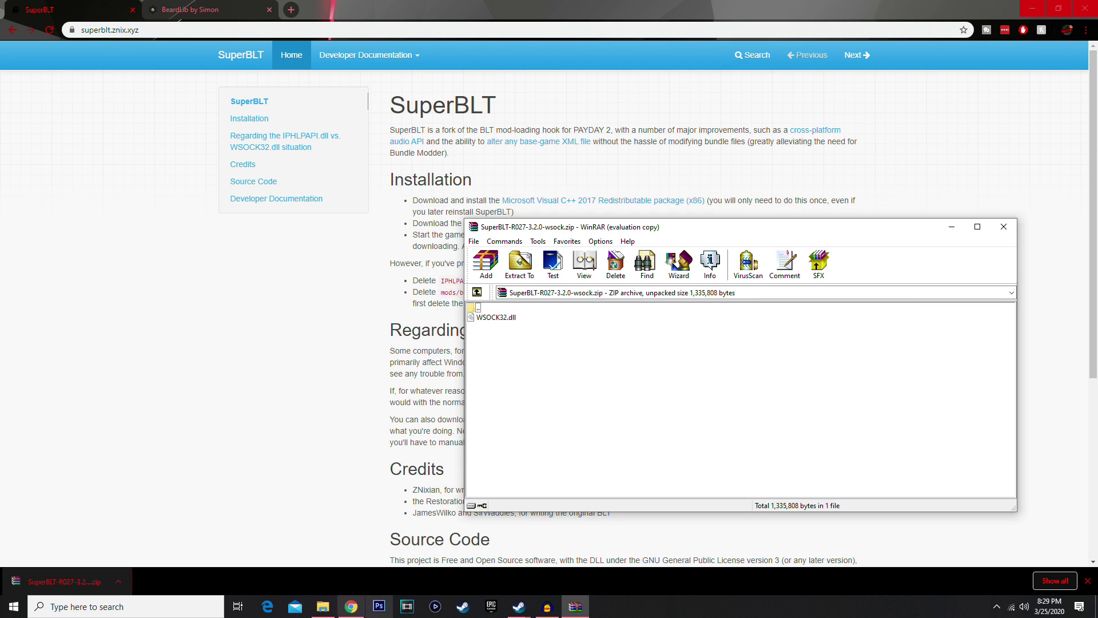
Step: Bring up the PAYDAY 2 folder and reposition its window and the WinRAR window so they sit side by side
click(322, 606)
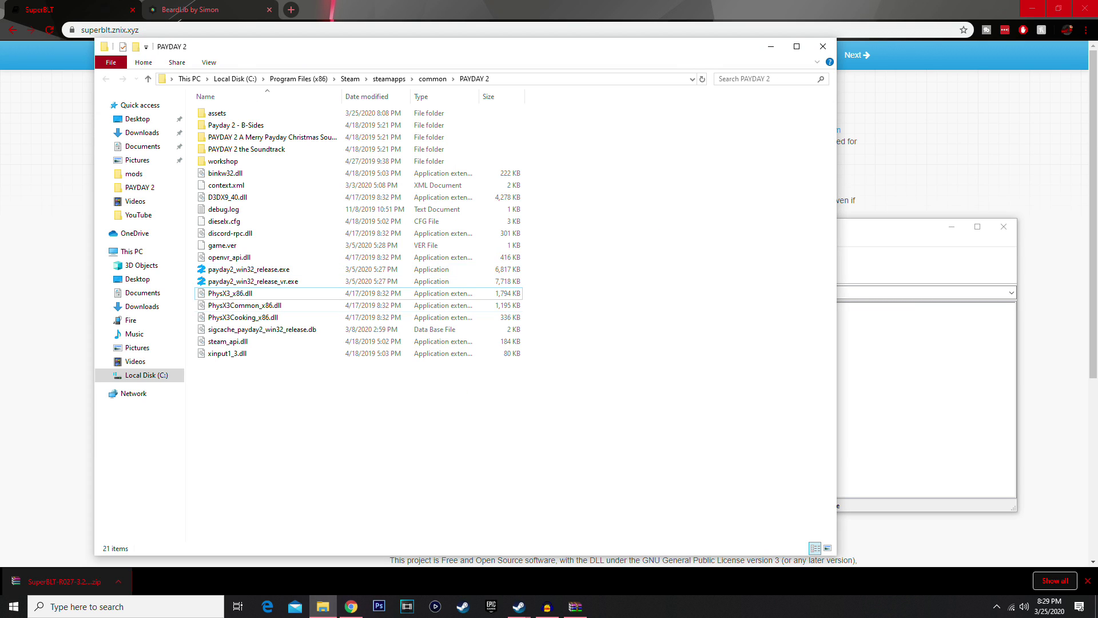
drag(611, 46, 564, 9)
drag(808, 231, 937, 276)
drag(452, 12, 434, 102)
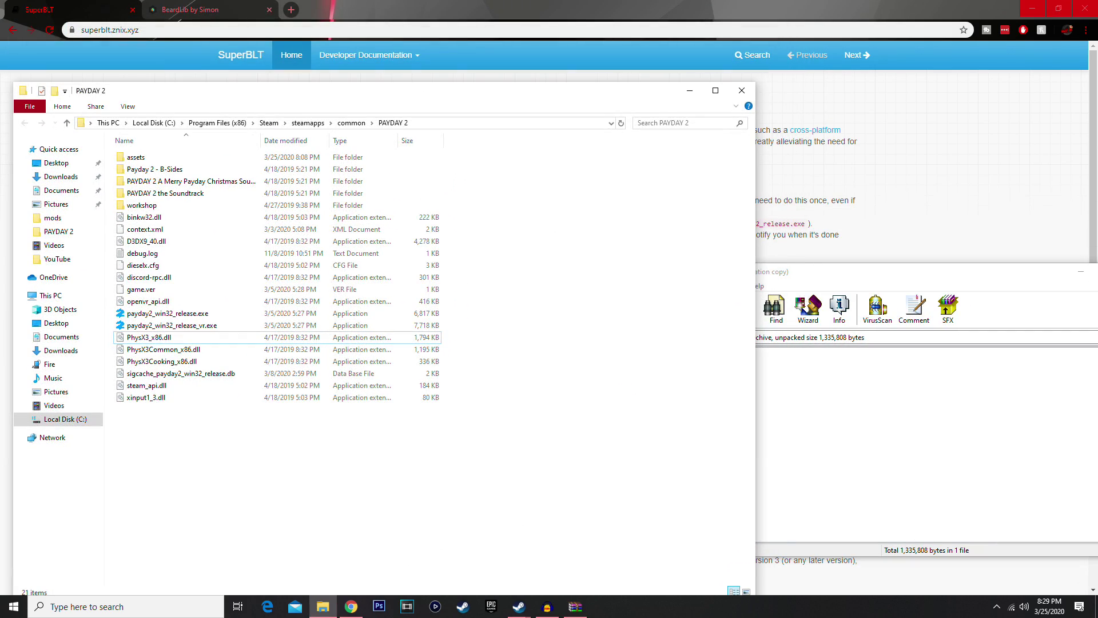
click(187, 30)
click(188, 9)
click(196, 29)
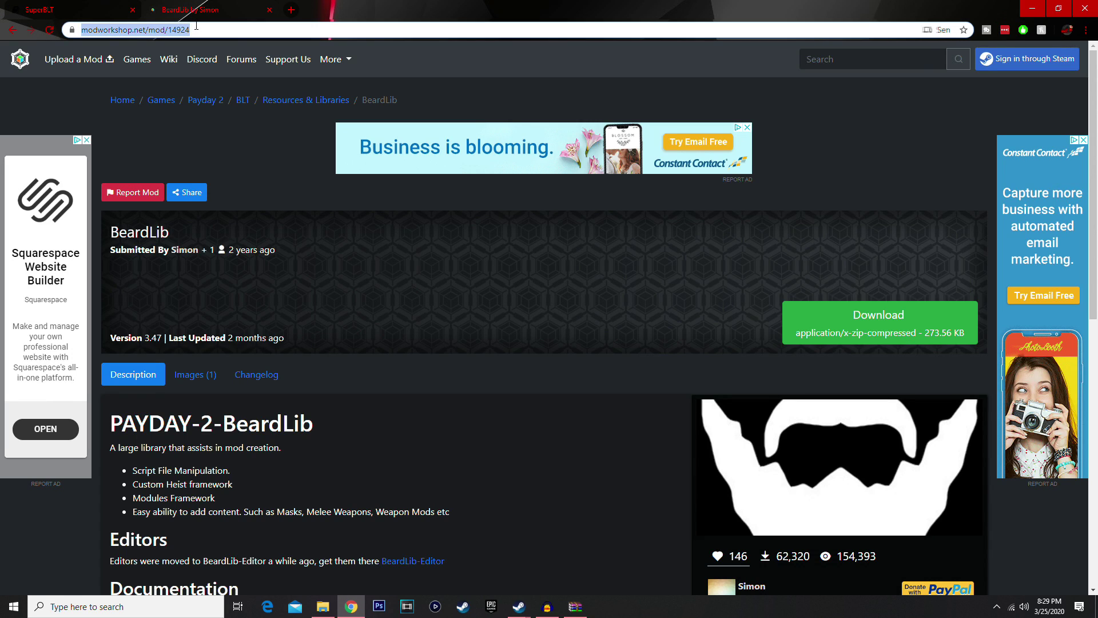
text(IPHLPAPI)
key(ctrl+a)
drag(122, 29, 87, 29)
click(125, 30)
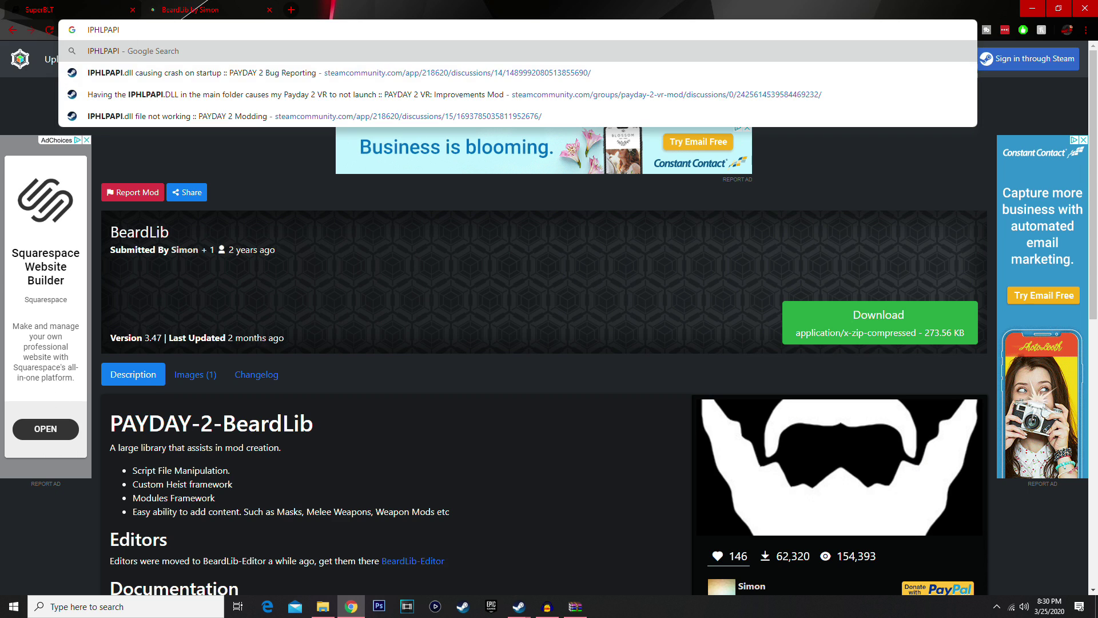
click(257, 154)
click(63, 10)
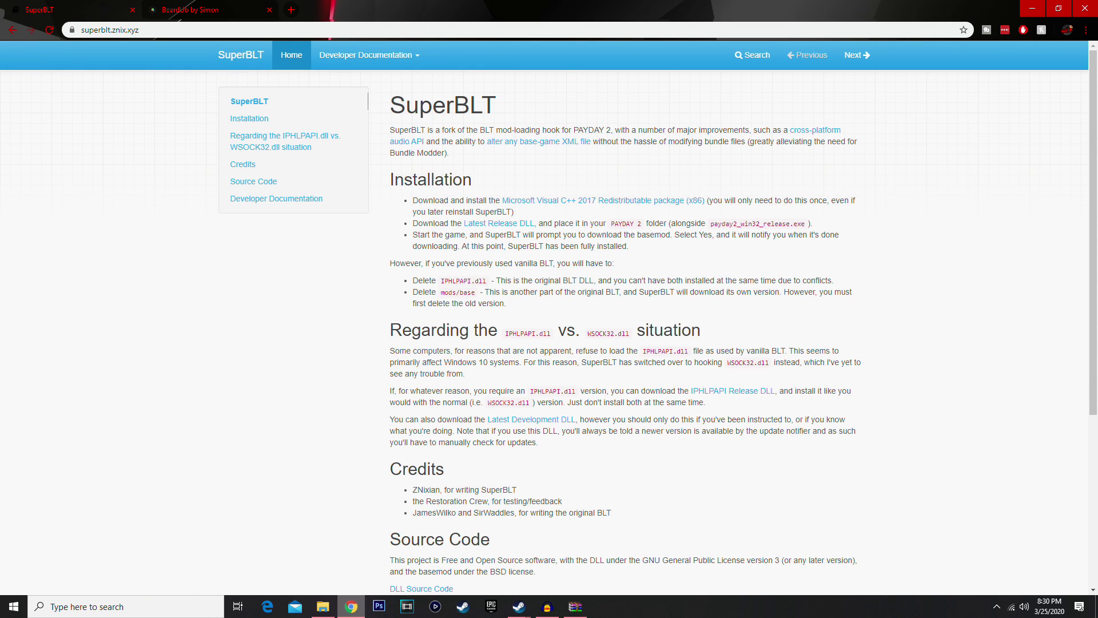
Step: Extract WSOCK32.dll from the open SuperBLT archive into the PAYDAY 2 folder
click(322, 606)
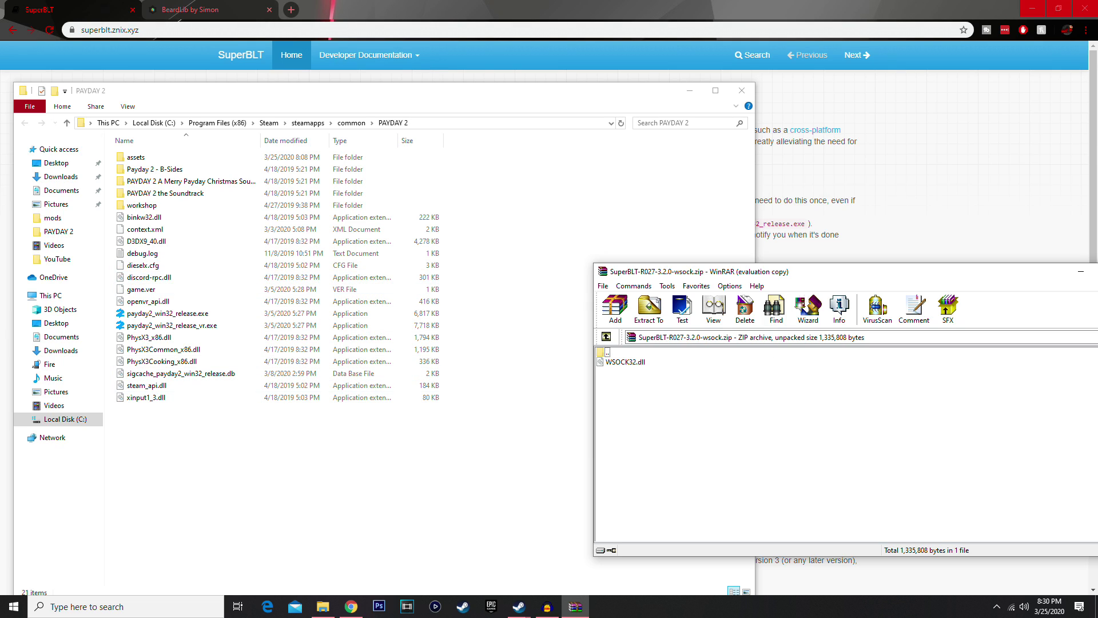
click(625, 362)
drag(625, 361, 486, 355)
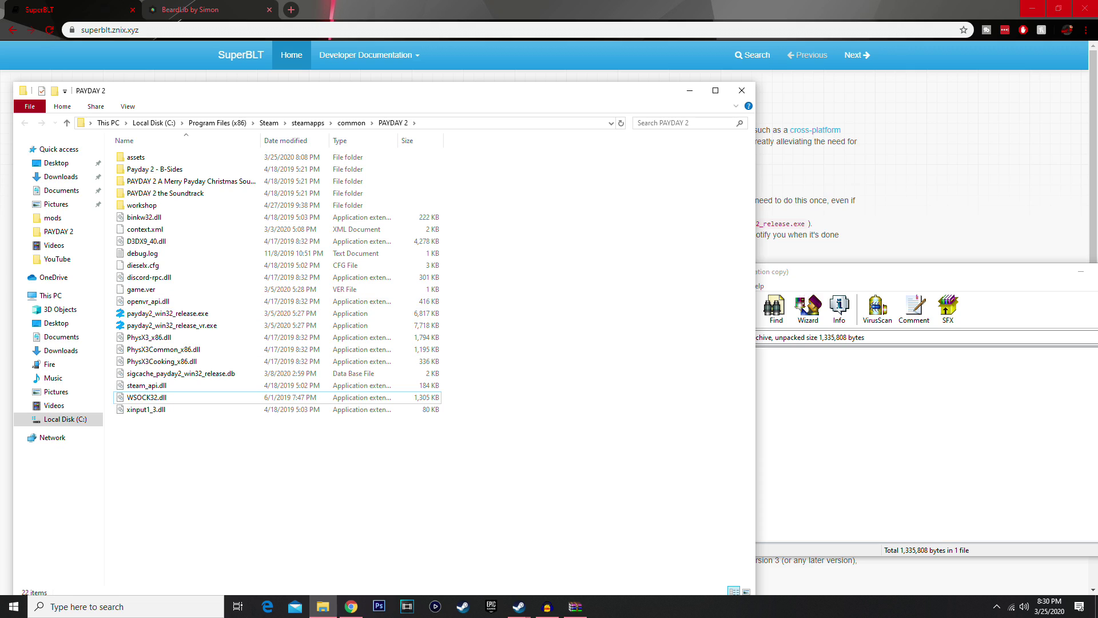
Step: Create a folder named mods in the PAYDAY 2 folder and delete it again
right_click(157, 288)
mouse_move(229, 441)
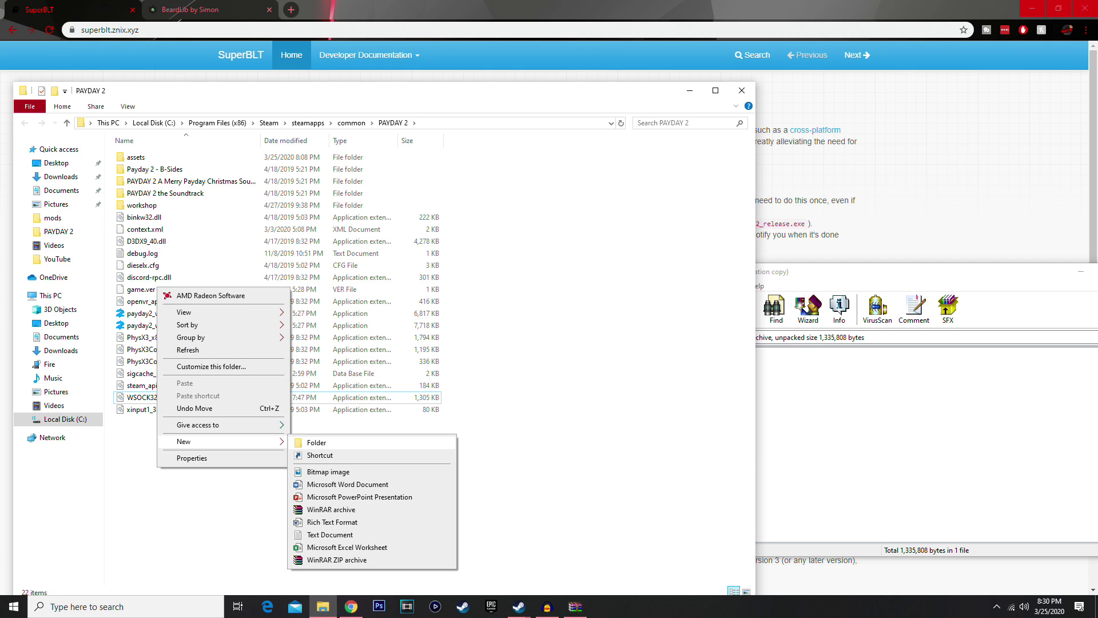
click(317, 442)
text(mods)
key(Return)
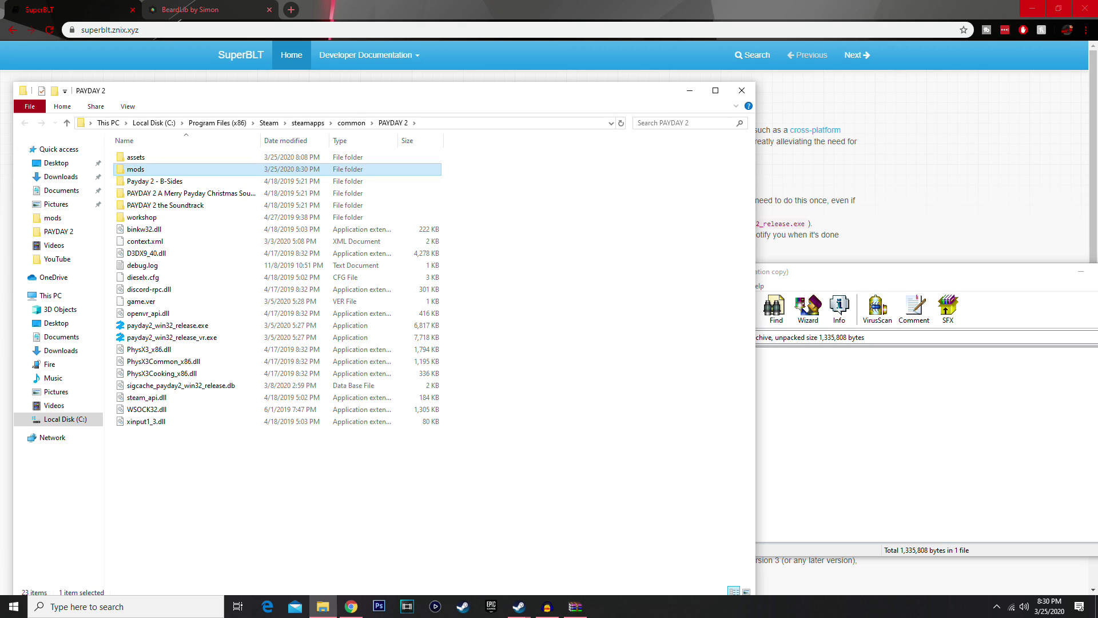
key(Delete)
Step: Launch PAYDAY 2 from Steam, agree to download the BLT basemod, and dismiss the downloader's closing message
click(518, 606)
click(480, 554)
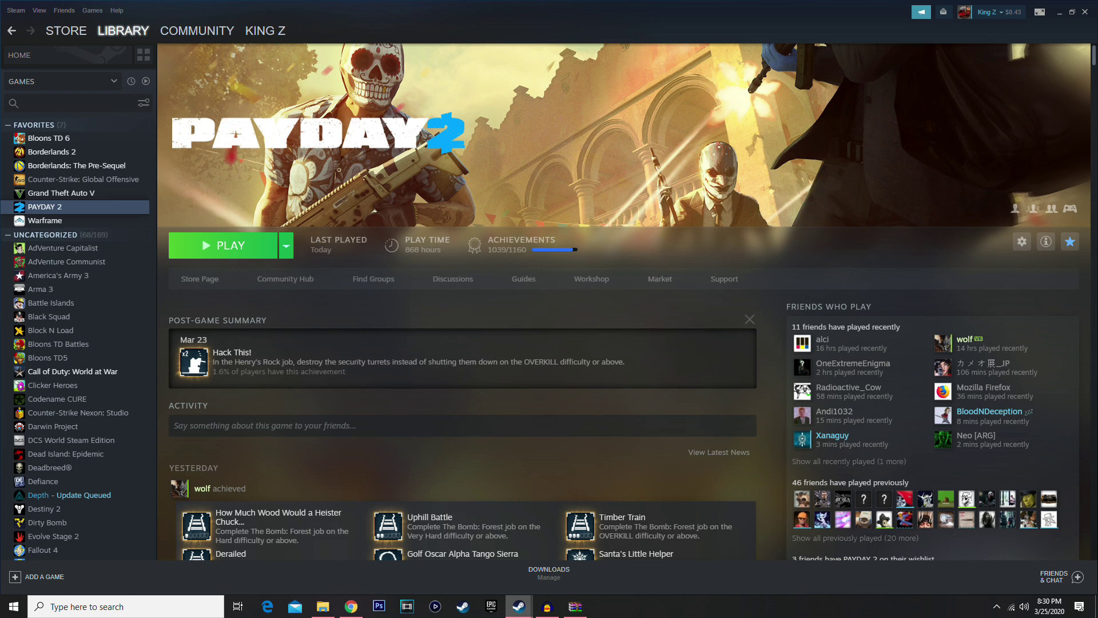
click(223, 245)
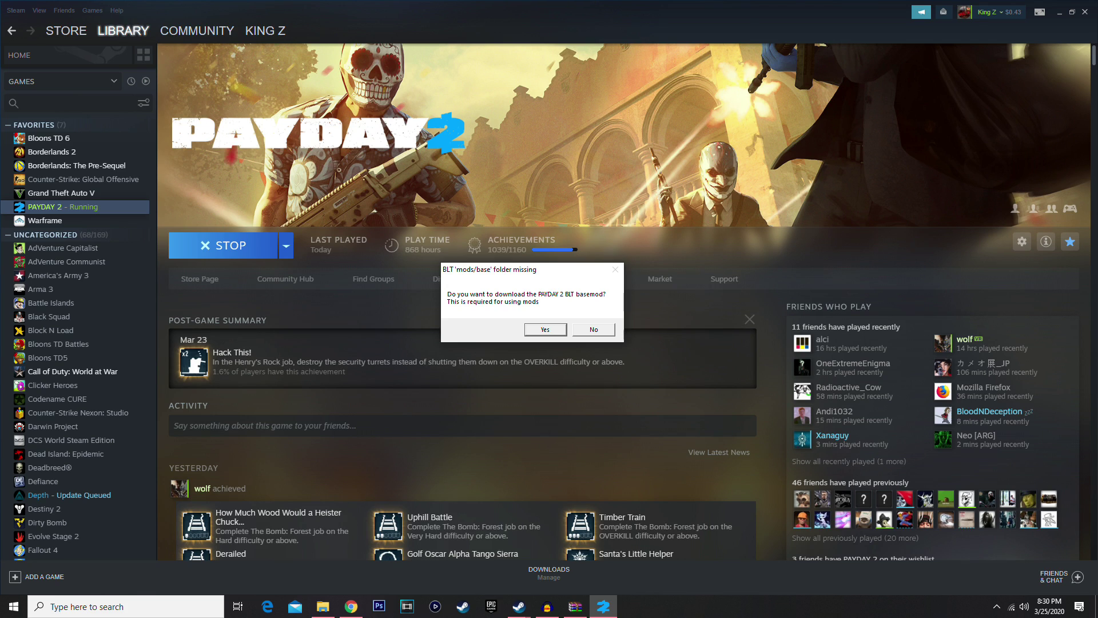
key(Return)
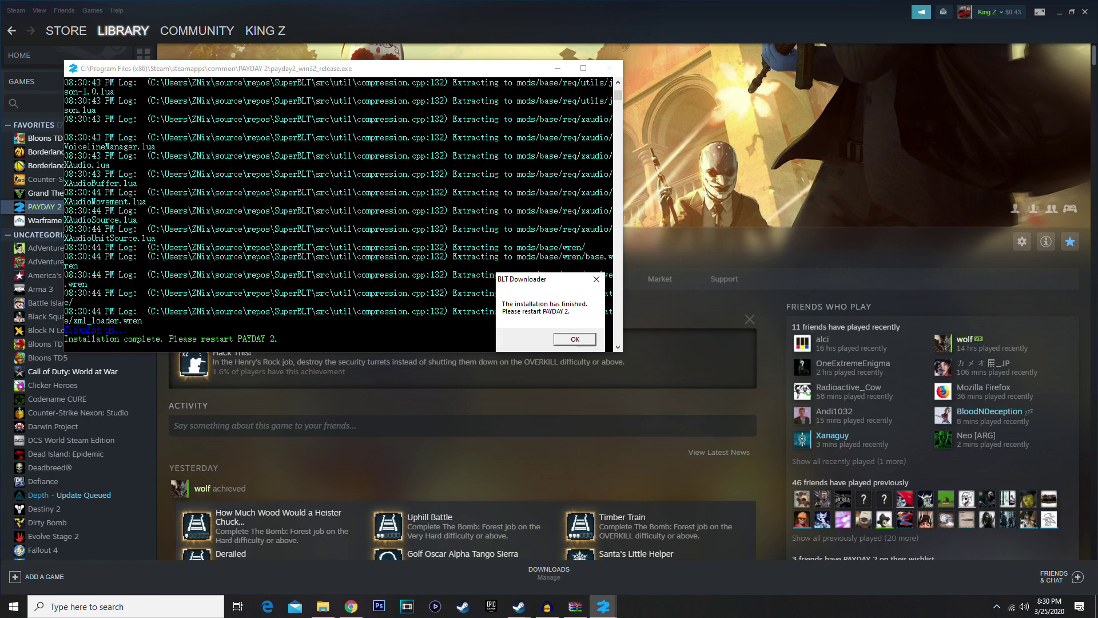
click(575, 339)
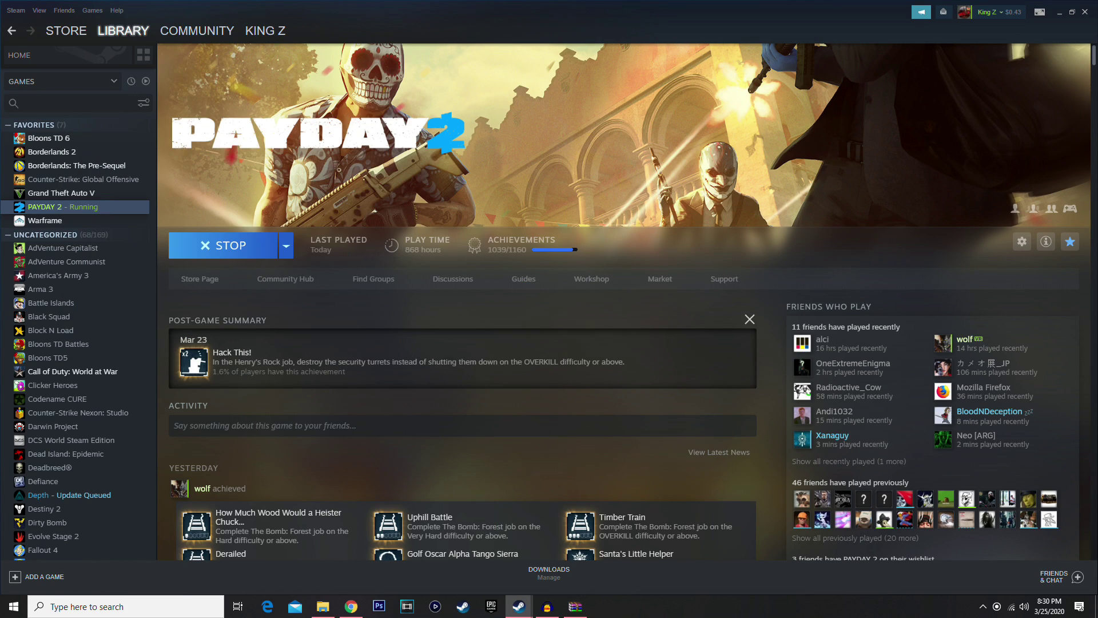
Step: Inspect the mods folder and its base subfolder in the PAYDAY 2 directory, and return to the SuperBLT page in Chrome
click(323, 606)
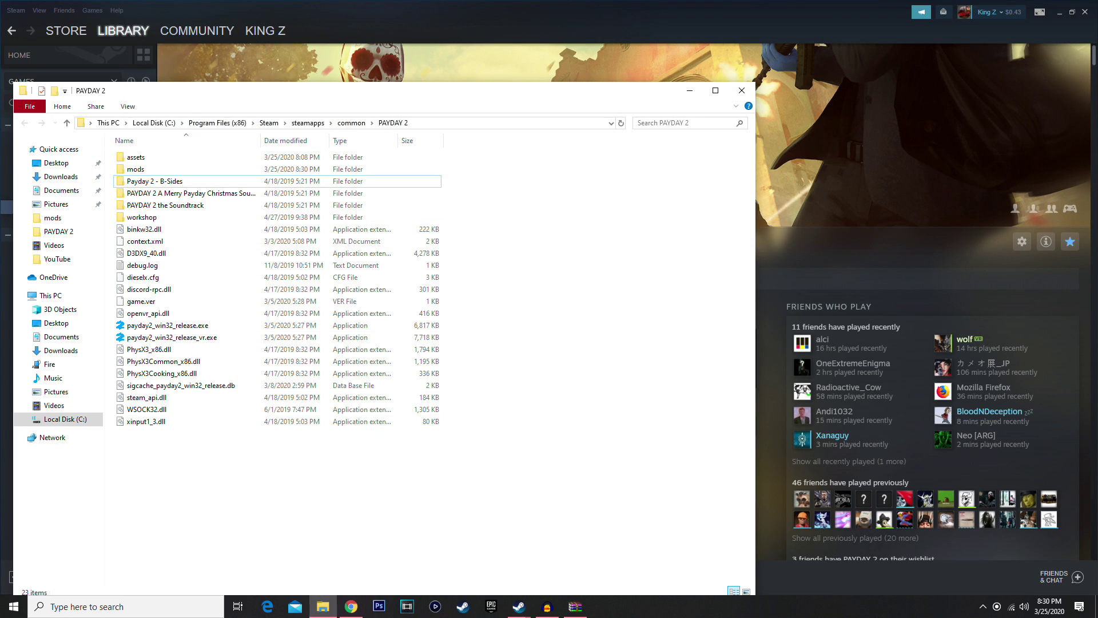
double_click(135, 168)
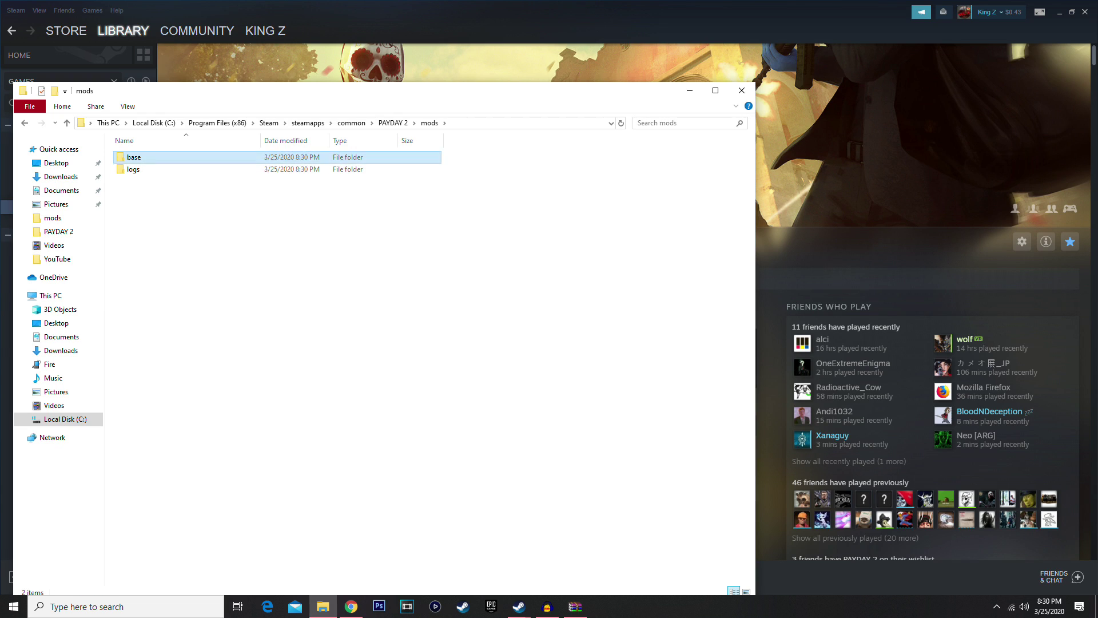
double_click(135, 157)
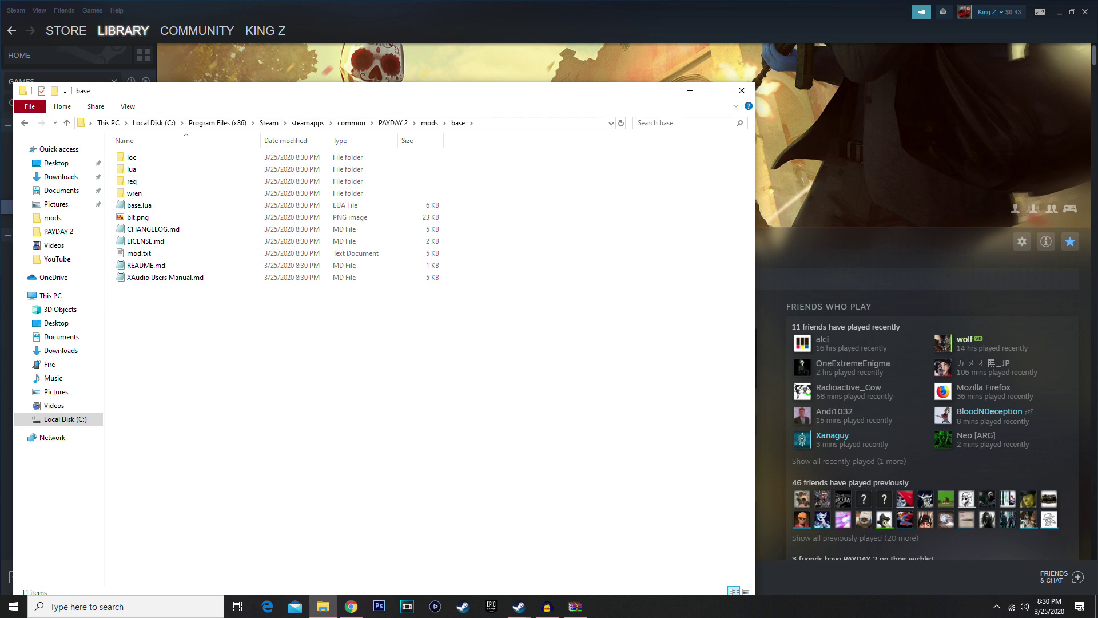
click(392, 123)
key(alt+Tab)
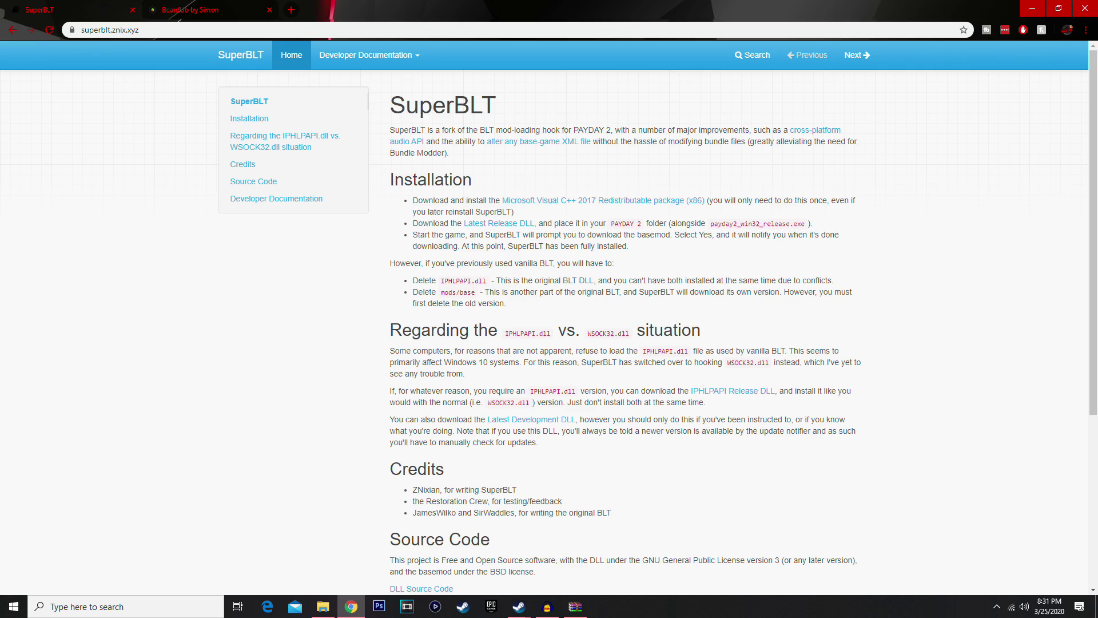
Step: Check the mods/base deletion instruction on the SuperBLT page and delete the base folder from PAYDAY 2's mods folder
drag(413, 292, 485, 292)
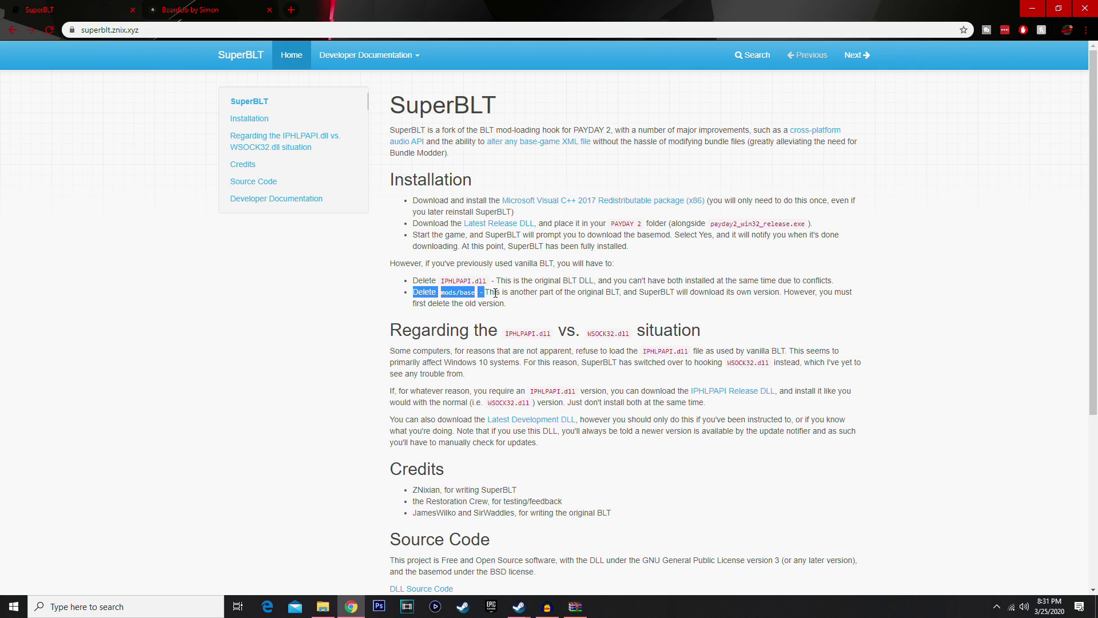
click(486, 293)
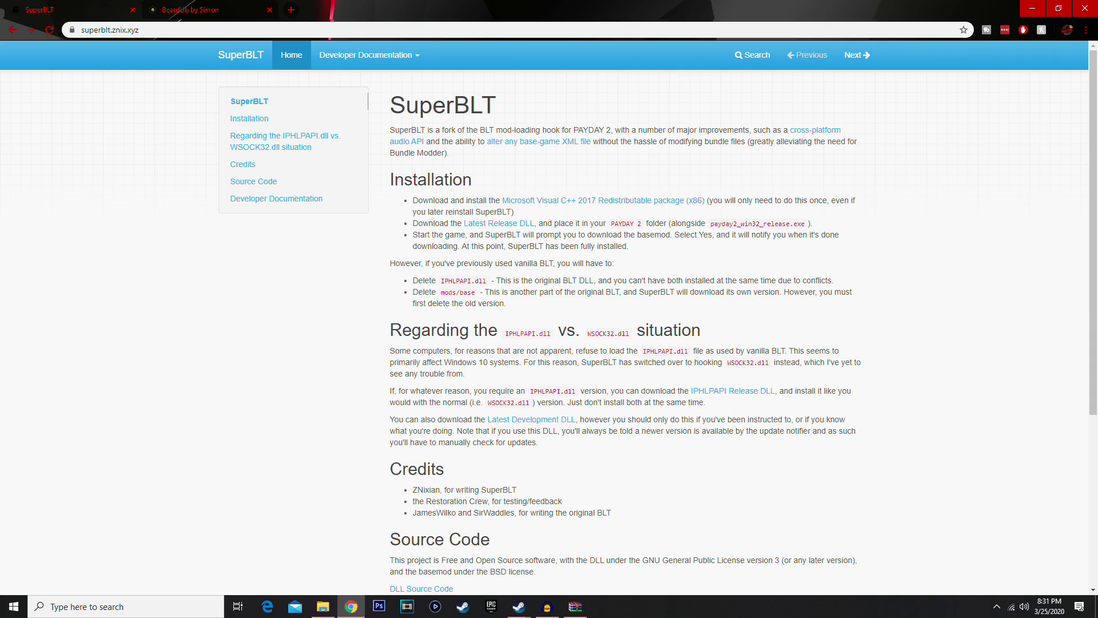
click(519, 606)
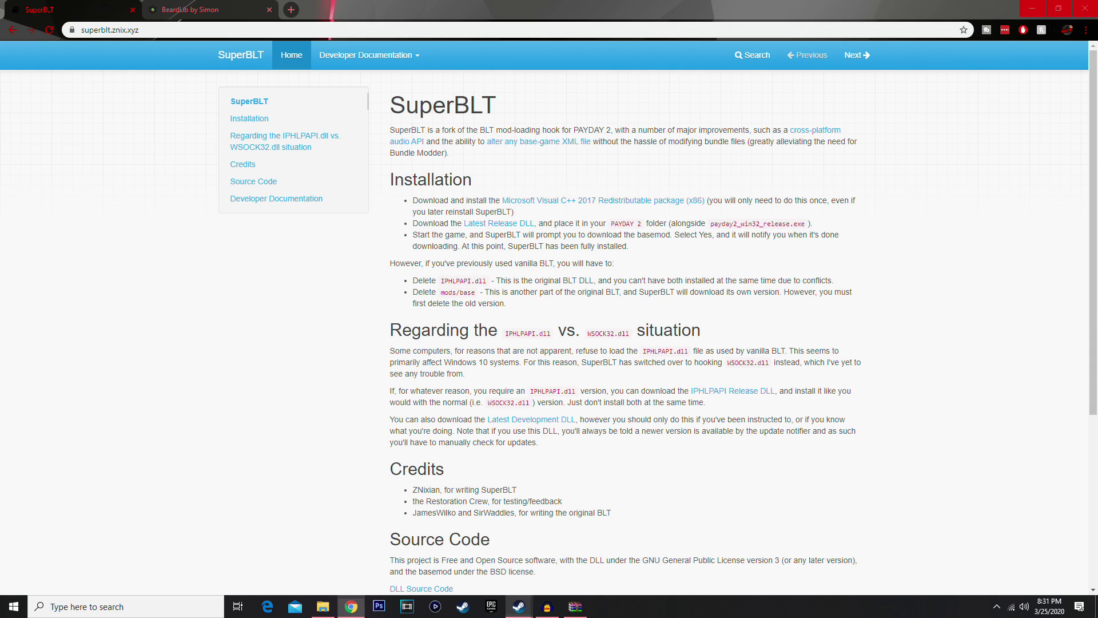
click(484, 552)
click(323, 607)
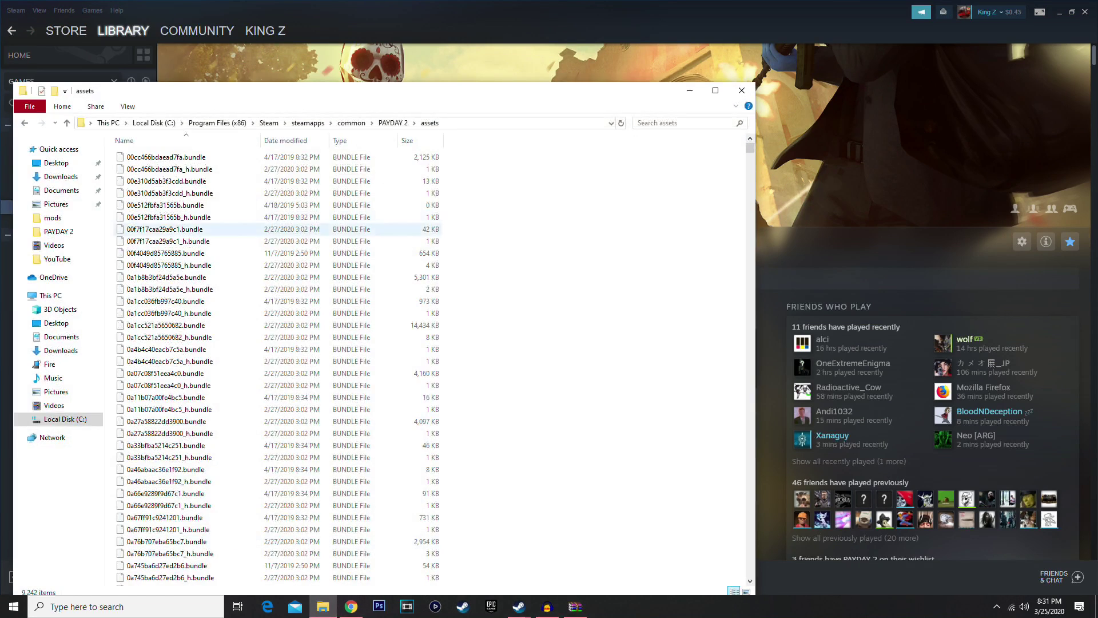
click(393, 123)
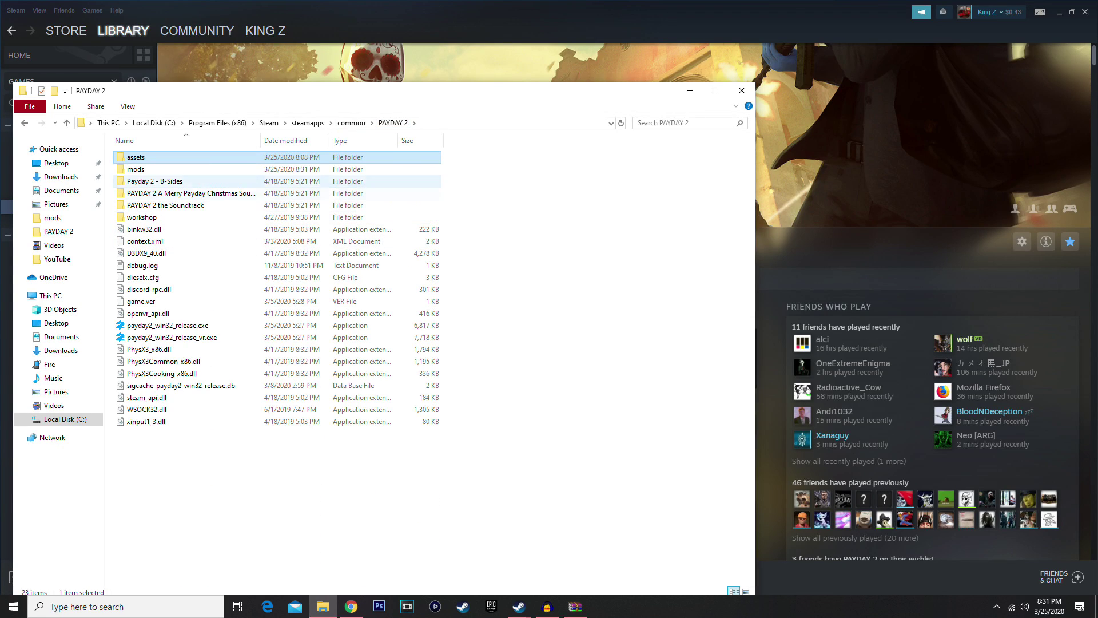
click(143, 169)
double_click(143, 170)
click(143, 157)
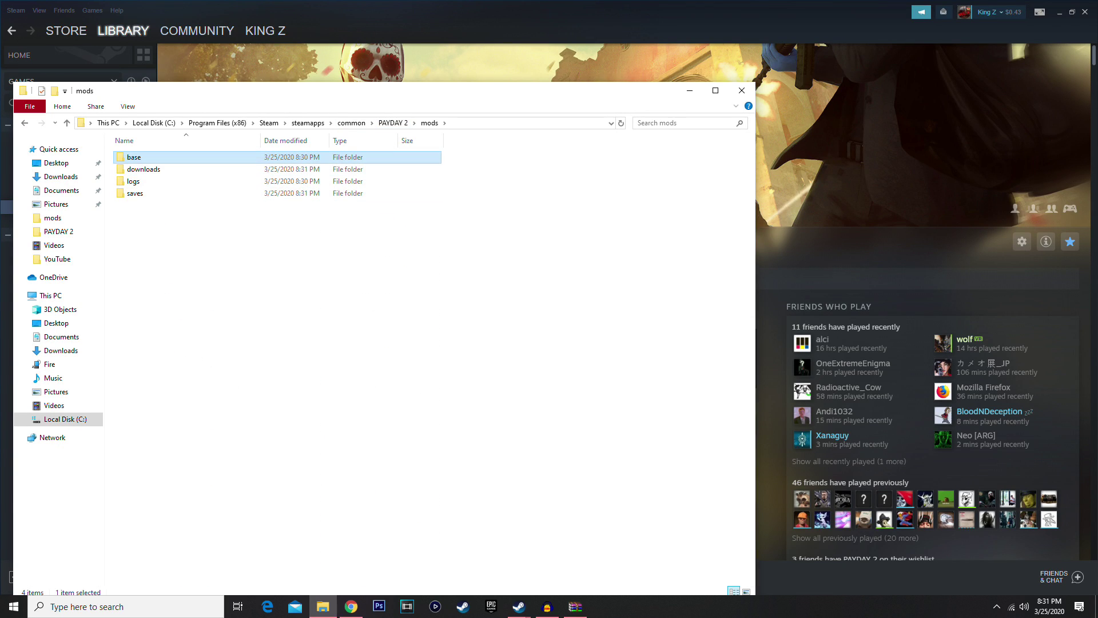
key(Delete)
Step: Launch PAYDAY 2 from Steam again, agree to download the missing BLT basemod, and dismiss the downloader's closing message
click(690, 91)
click(223, 246)
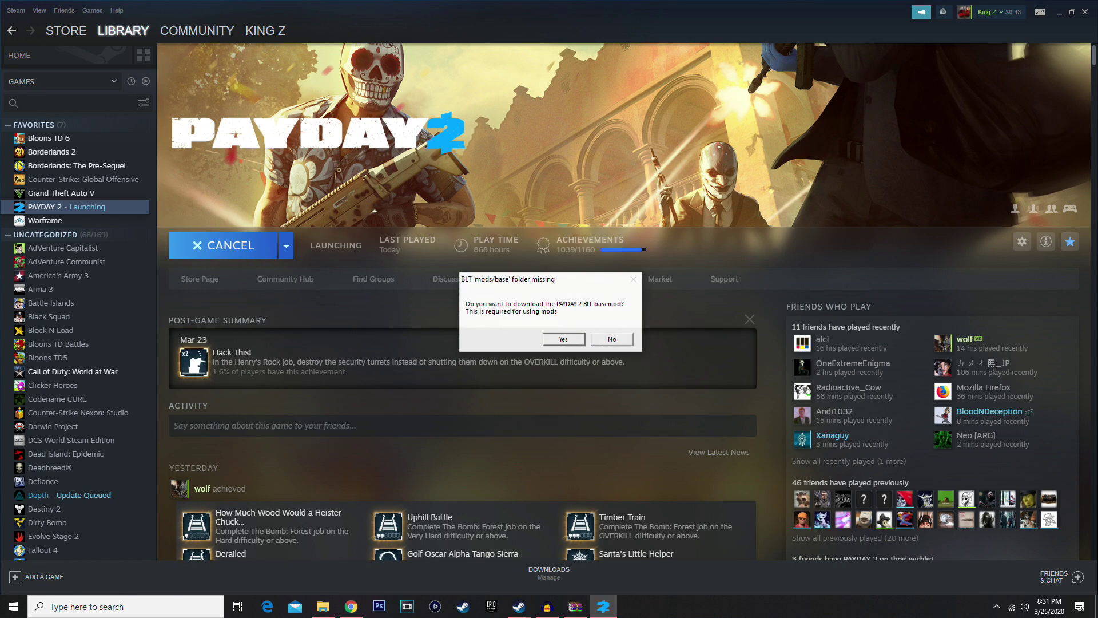
click(563, 339)
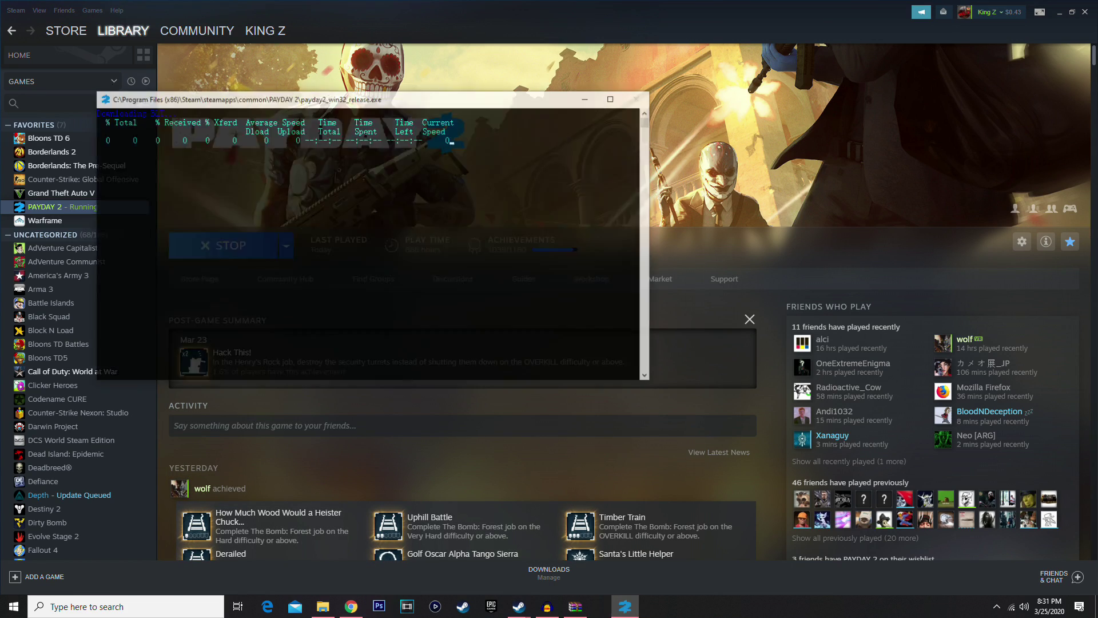
click(573, 339)
Step: Check the mods folder for the base folder, go back up to the PAYDAY 2 folder, and minimize Steam
click(323, 606)
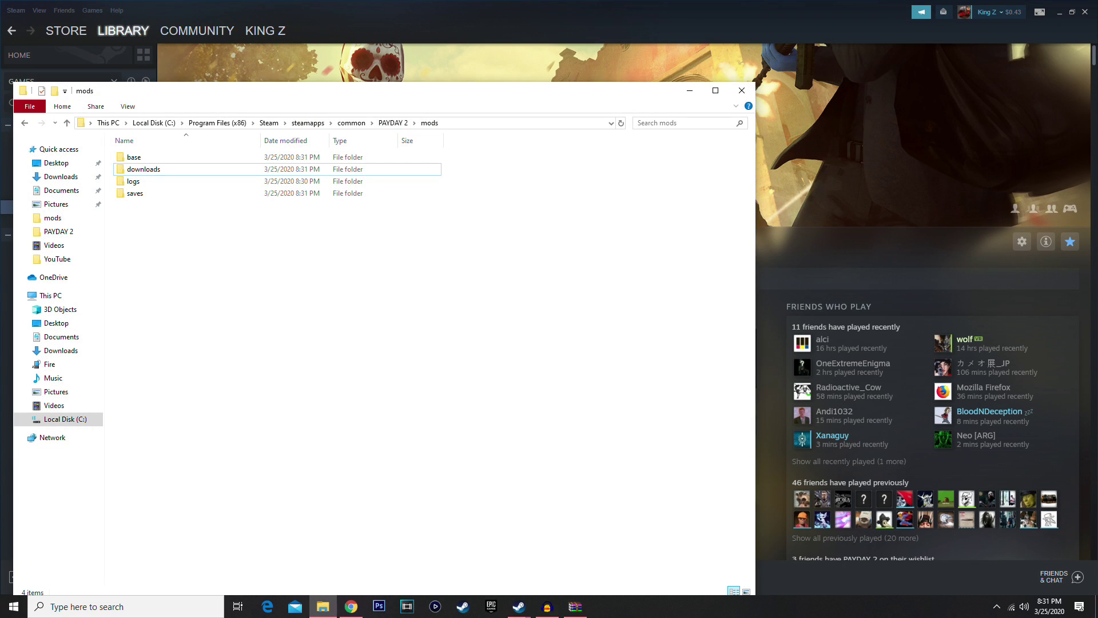
click(393, 123)
click(538, 258)
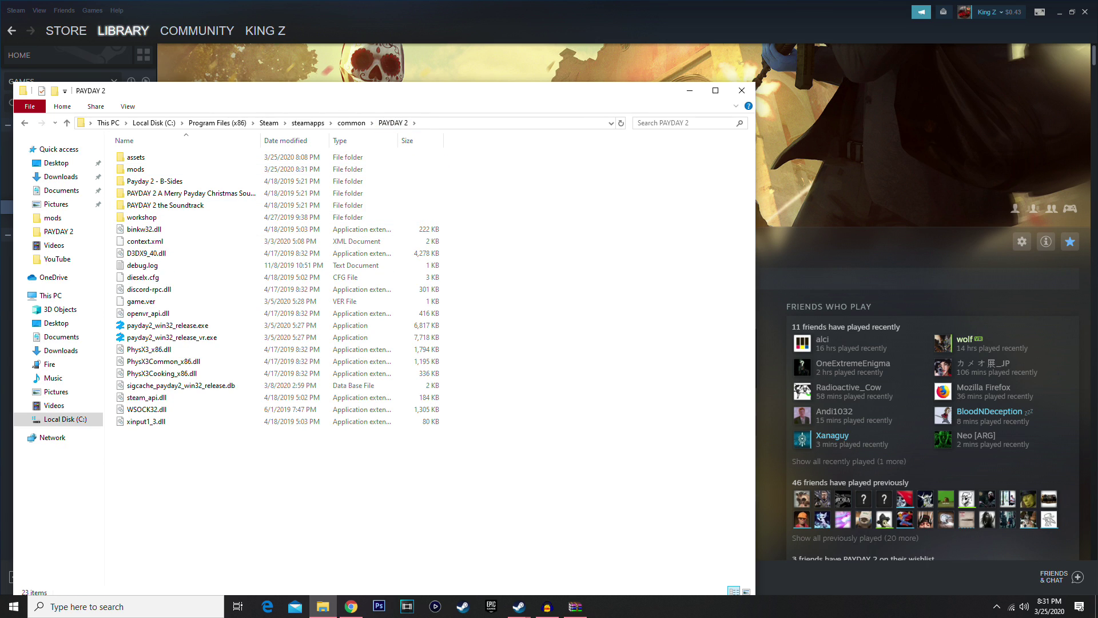
click(1059, 12)
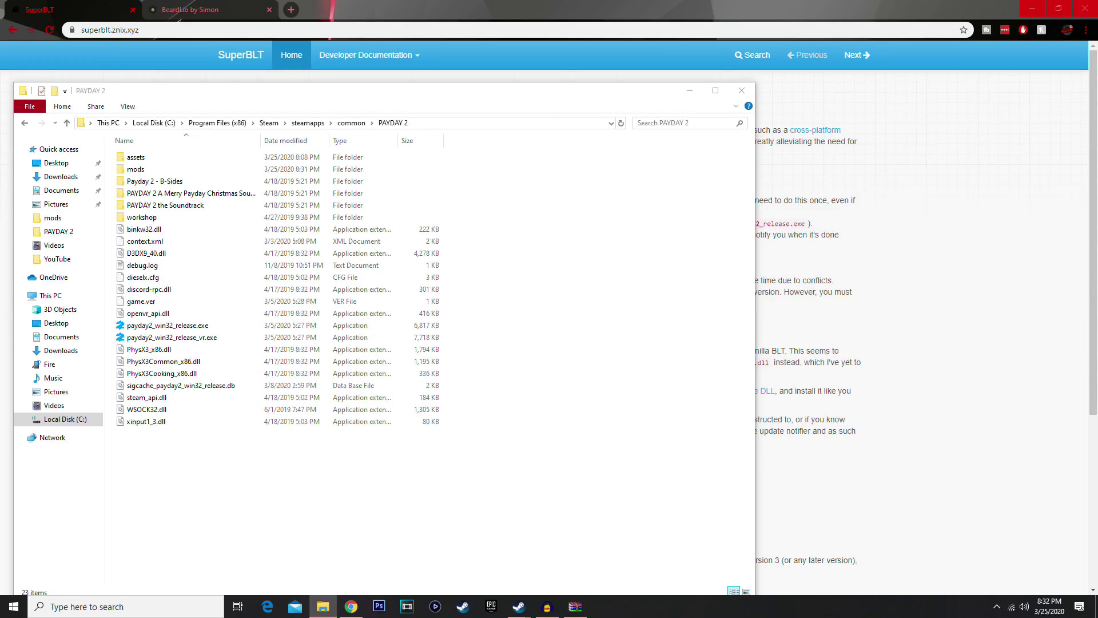
Step: Review the BeardLib page on ModWorkshop, including its description, dependencies and the mods that use it
click(197, 10)
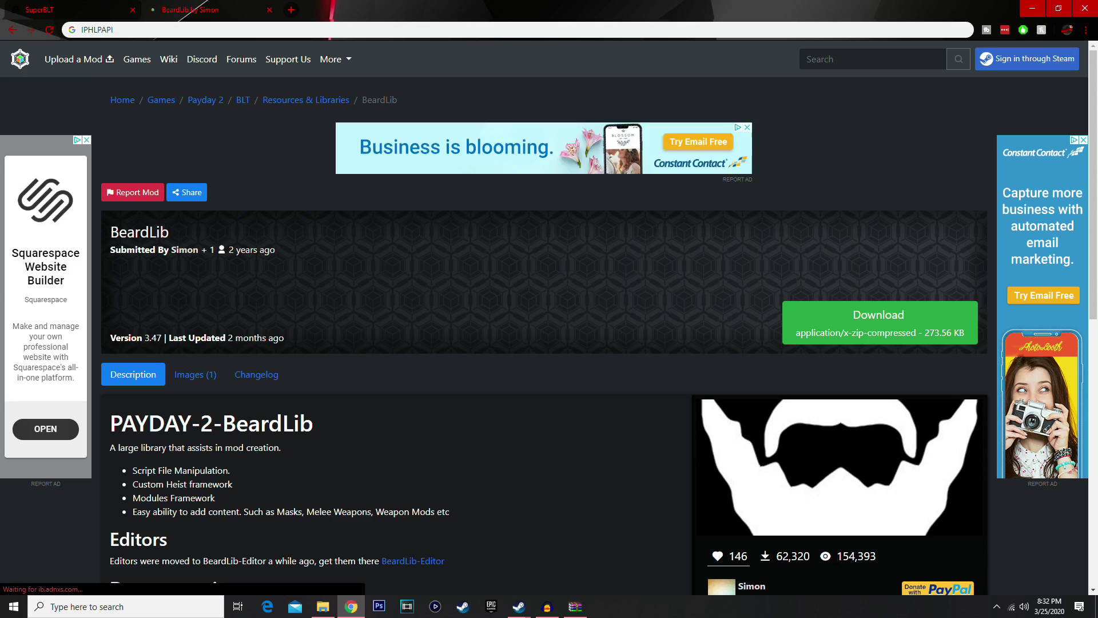
scroll(543, 336, down, 3)
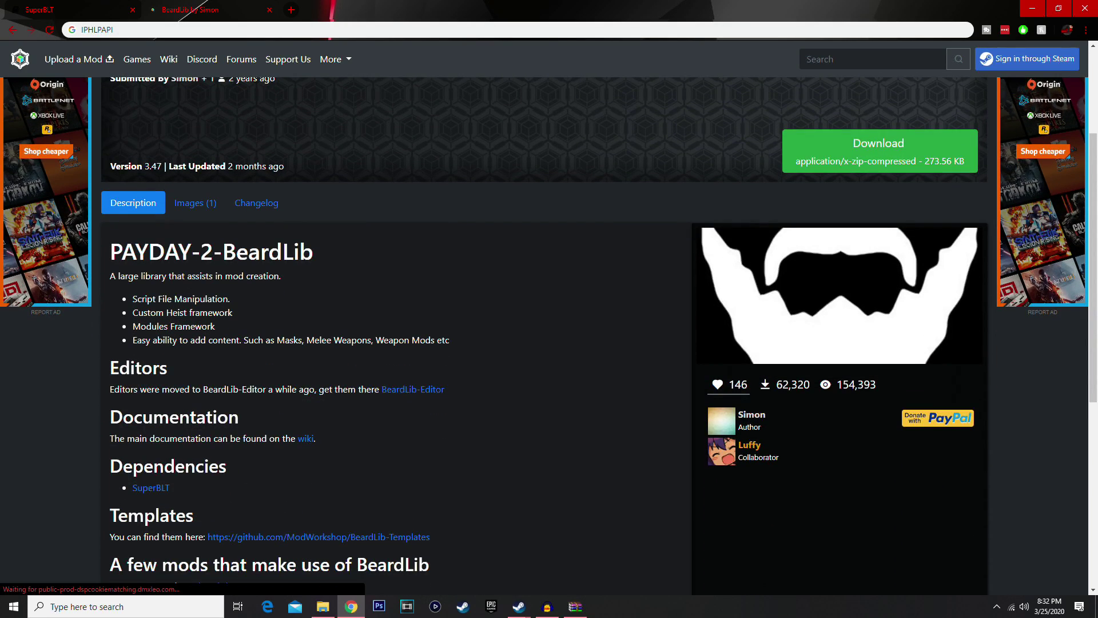
scroll(544, 336, up, 2)
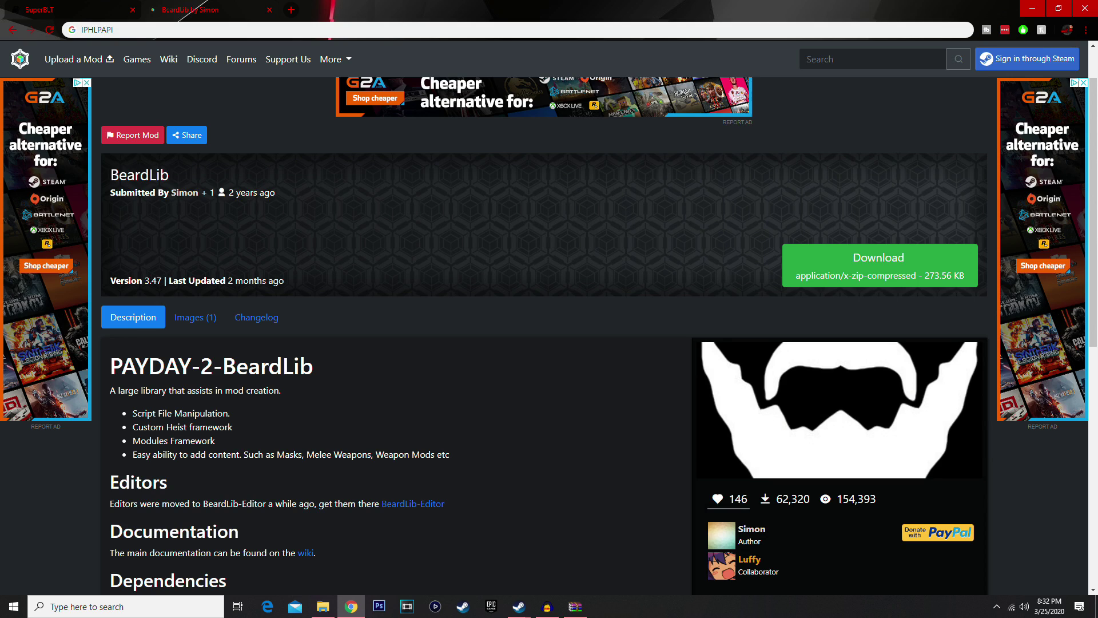
scroll(549, 336, down, 3)
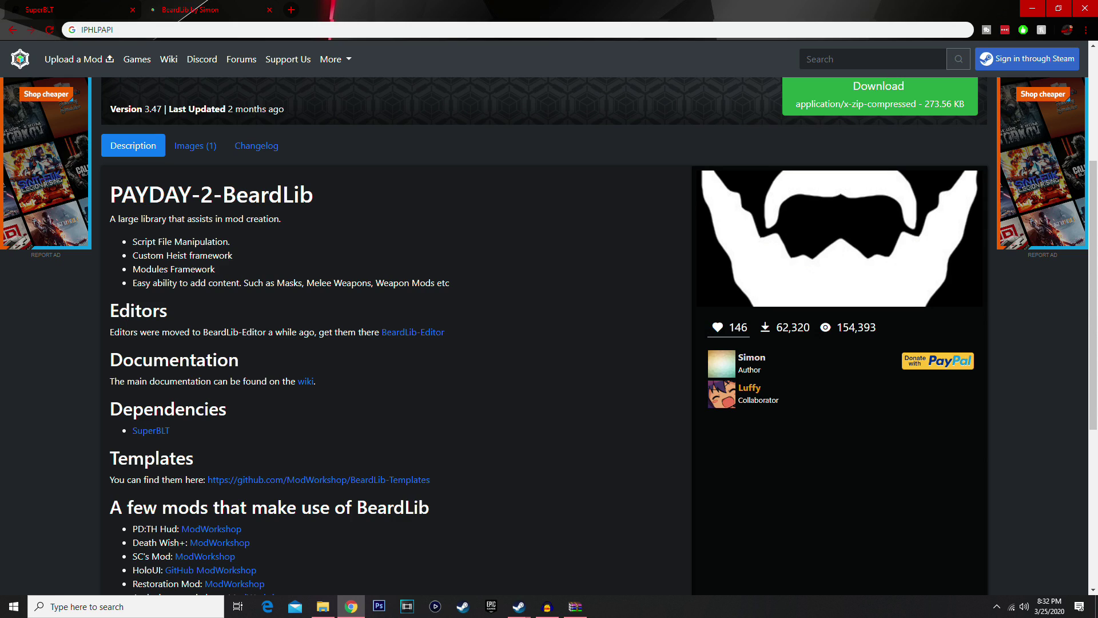
scroll(549, 336, up, 4)
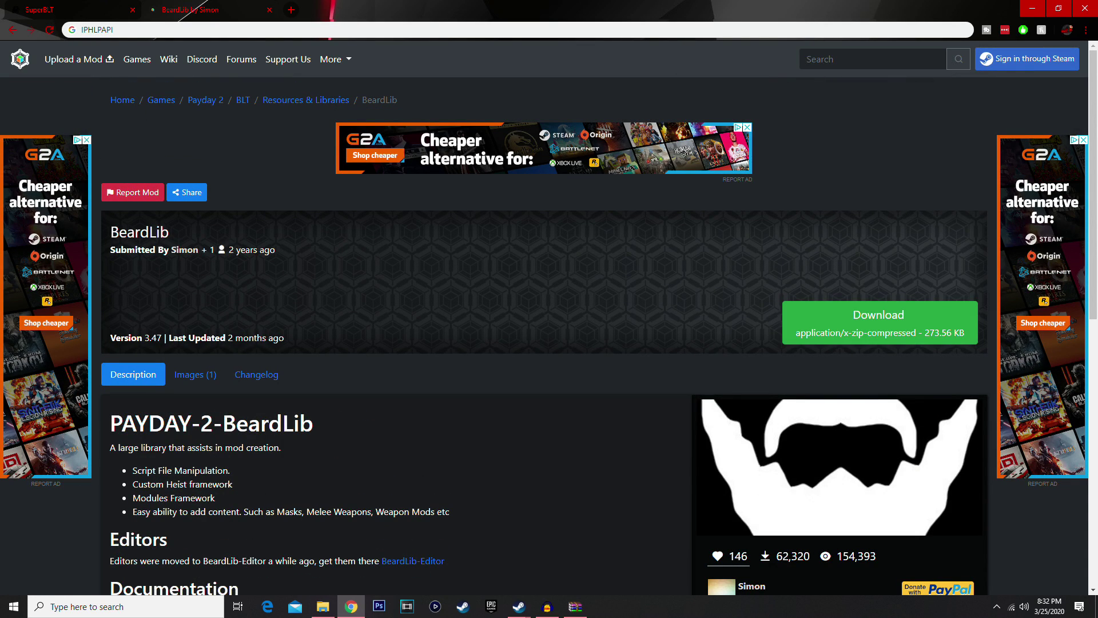
Step: Download the BeardLib mod from ModWorkshop, open its zip archive, and dismiss the WinRAR license notice
click(143, 31)
key(BackSpace)
click(878, 322)
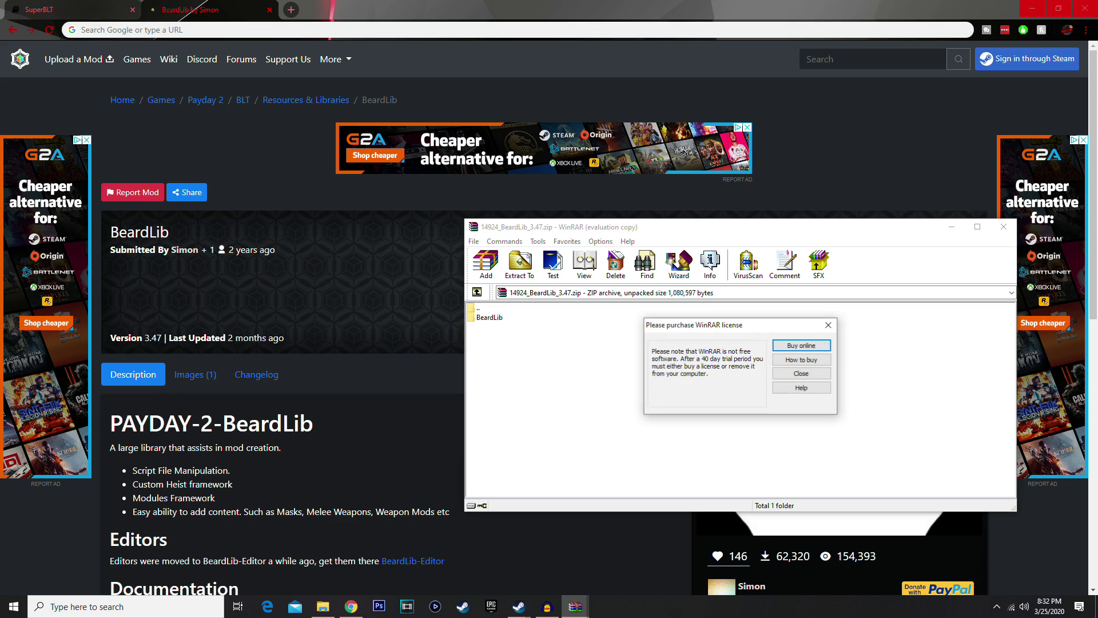
click(801, 373)
Step: Extract the BeardLib folder from the archive into the mods folder of the PAYDAY 2 directory
click(489, 318)
click(323, 607)
drag(323, 606, 147, 169)
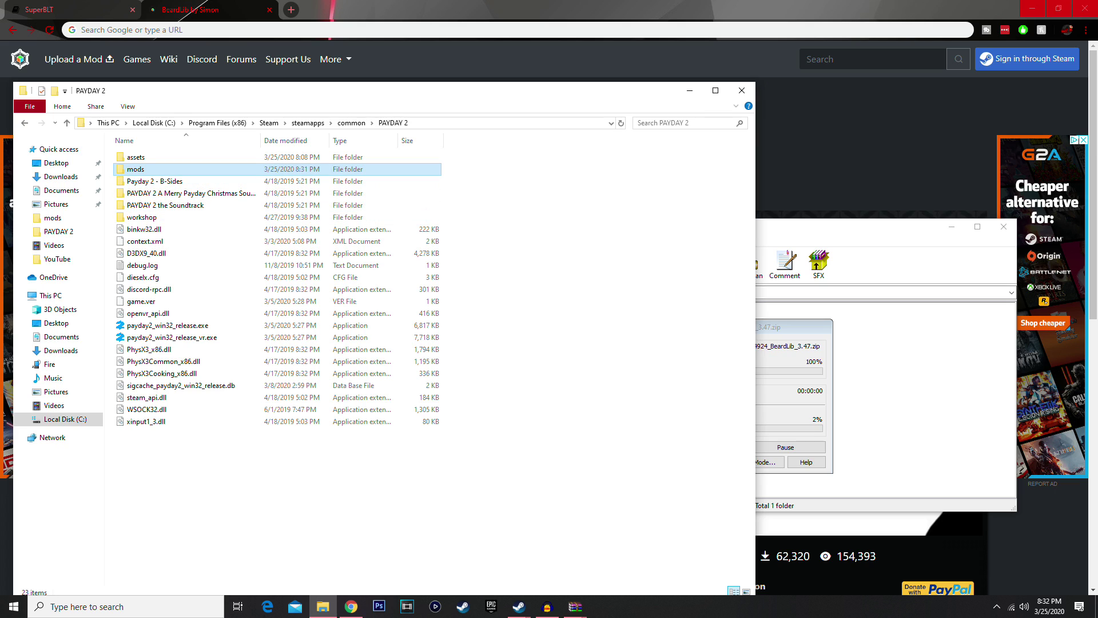
Step: Minimize File Explorer and Chrome and close the PAYDAY 2 Properties window
click(689, 91)
click(1032, 8)
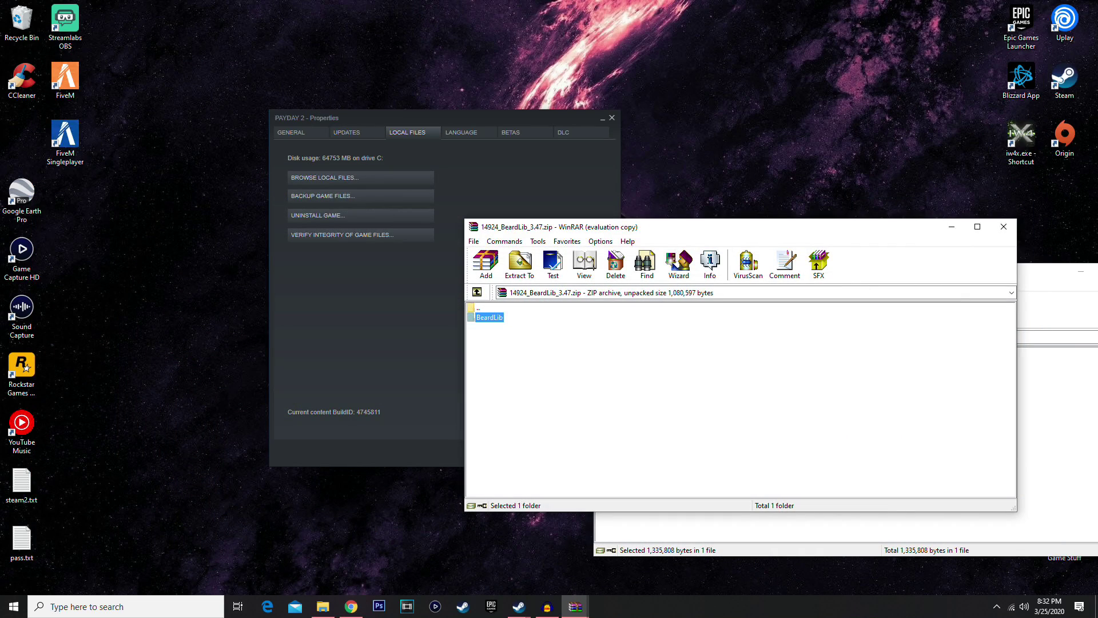
click(612, 118)
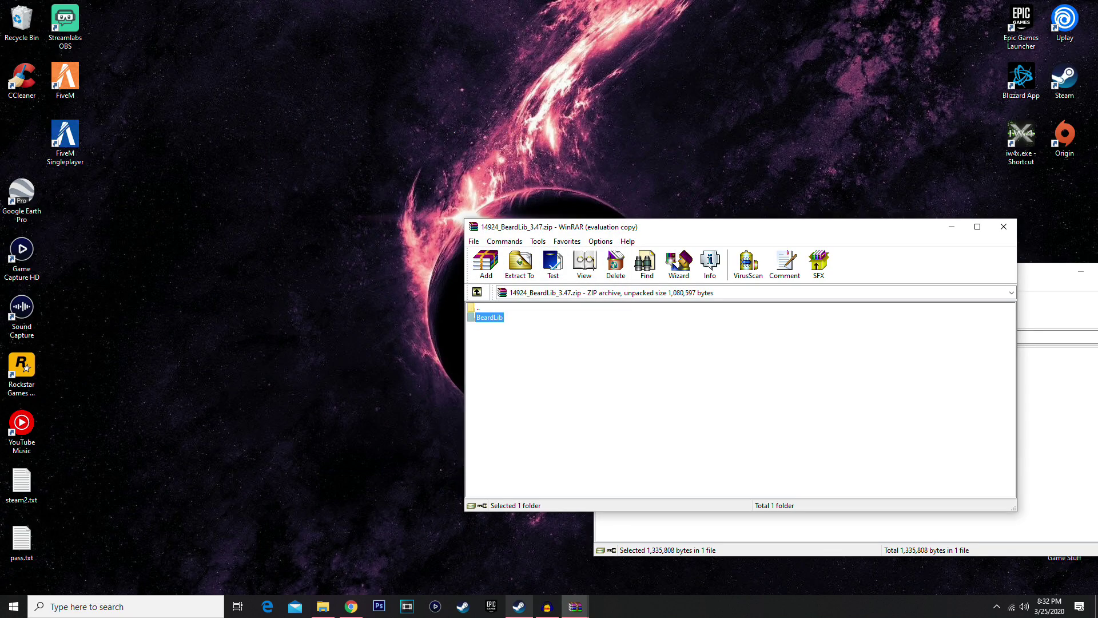
Step: Launch PAYDAY 2 from the Steam library and continue to the game's main menu
click(519, 606)
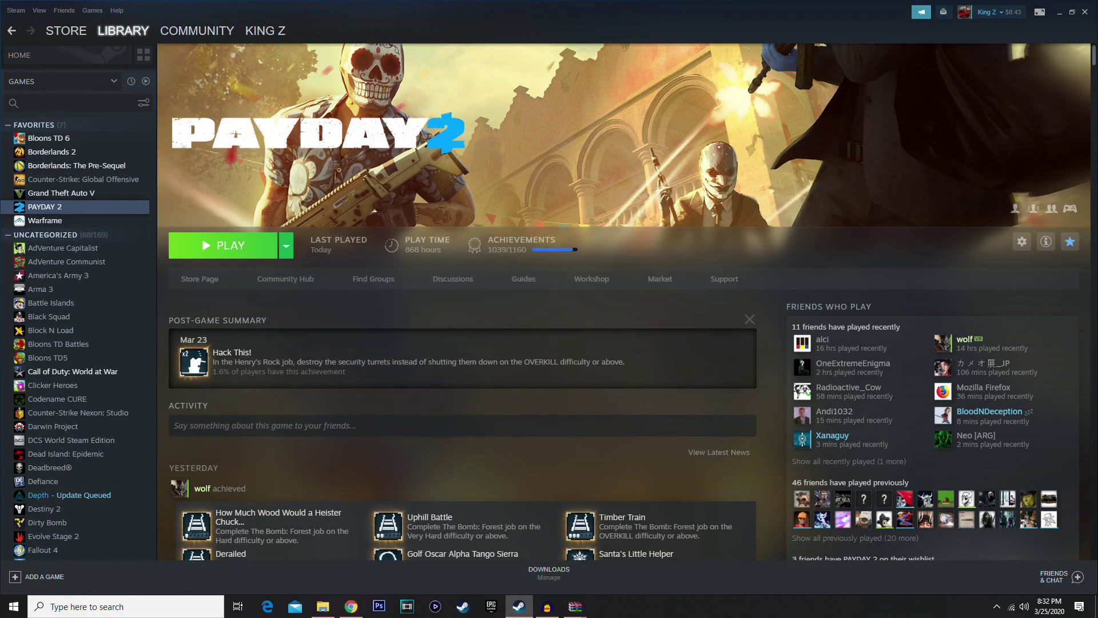
click(226, 245)
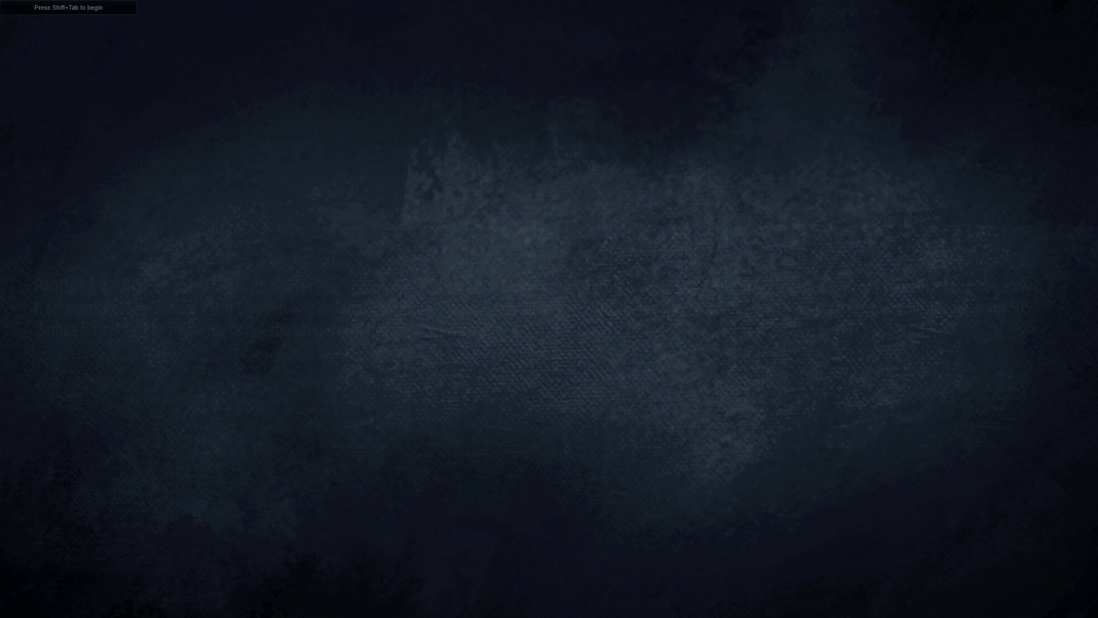
key(space)
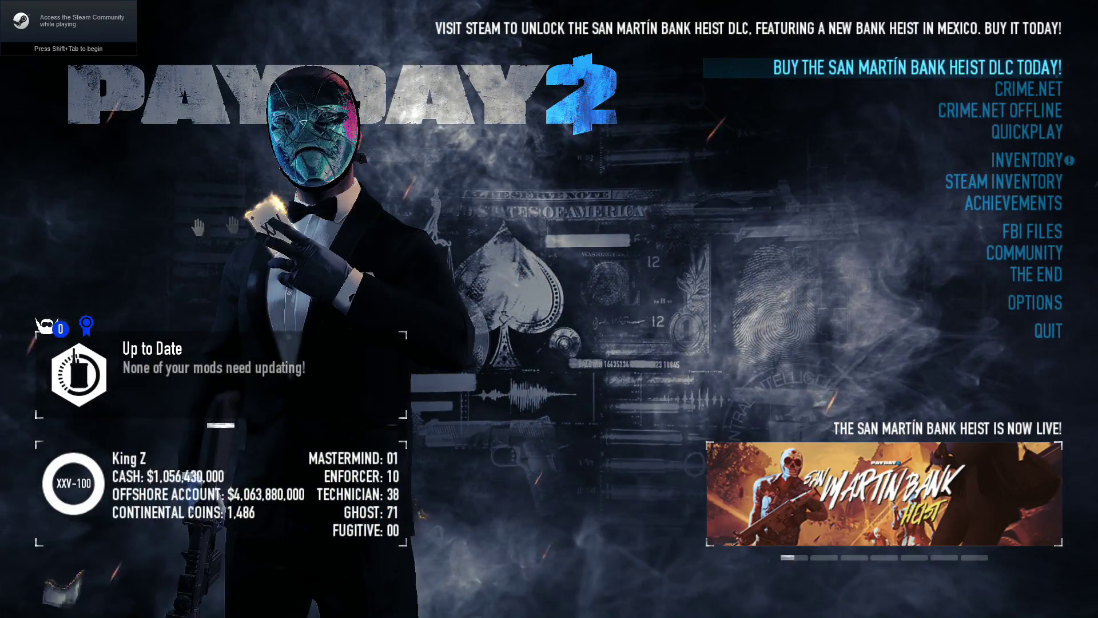
Step: Look through the game's inventory and its options menu with the BLT mod entries, and close Task Manager after leaving the game
click(981, 166)
key(Escape)
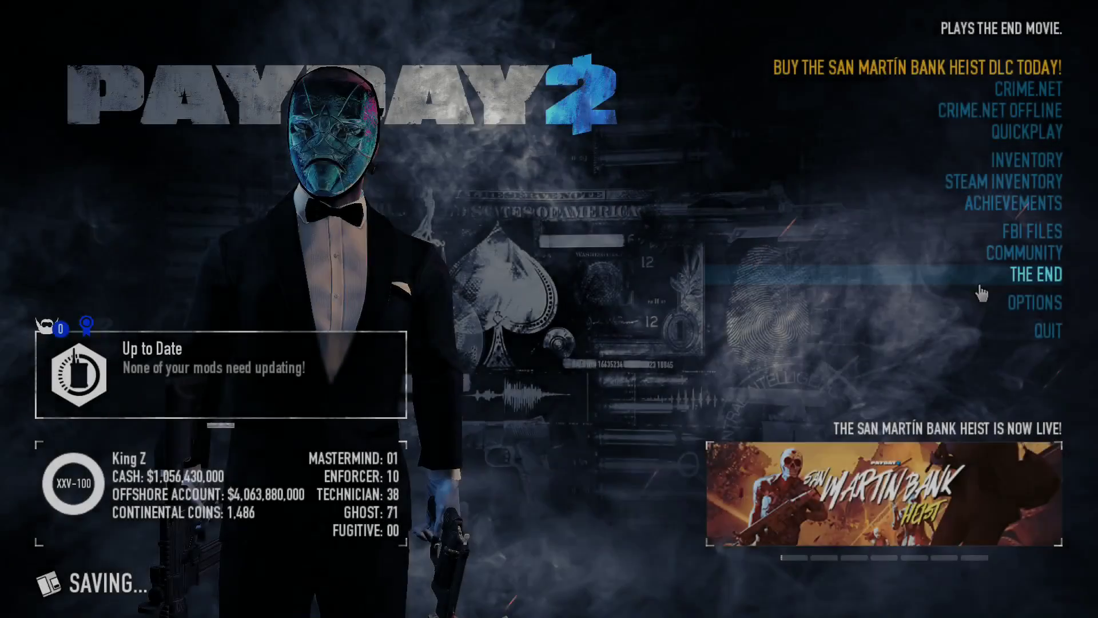
click(975, 299)
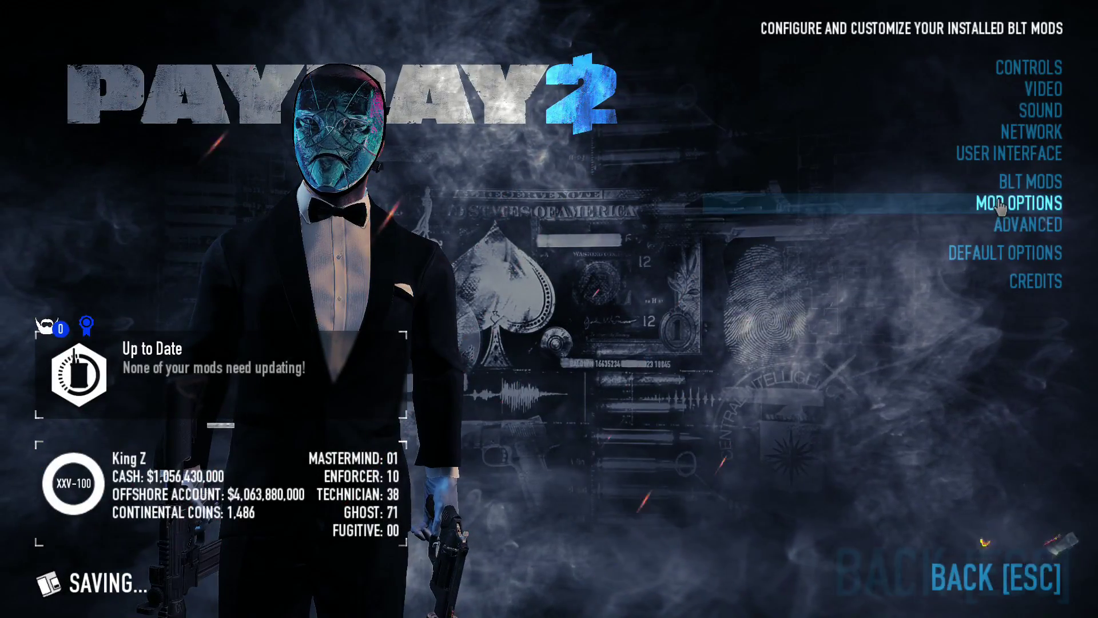
key(Escape)
click(1015, 313)
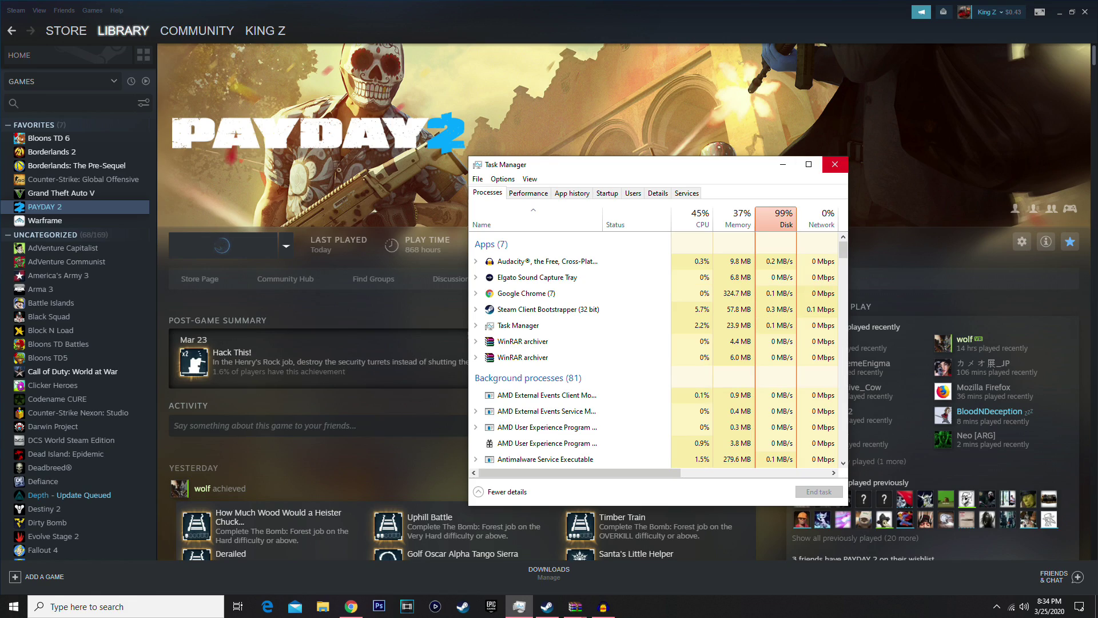
click(835, 164)
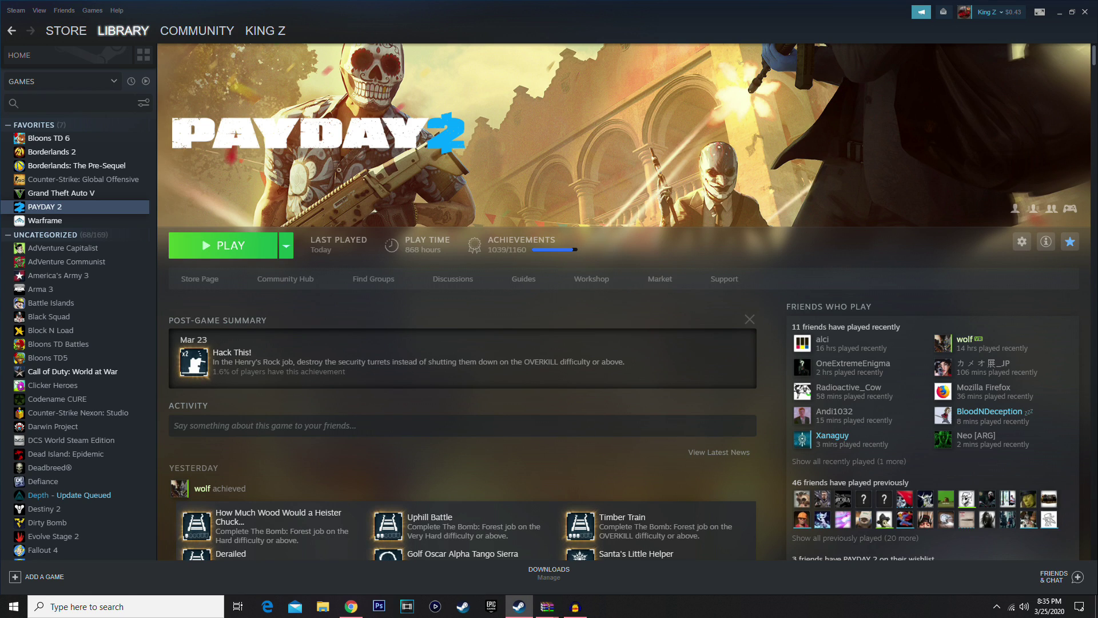
Step: Browse PAYDAY 2's local files from its Steam properties and open the mods folder
mouse_move(547, 606)
right_click(98, 207)
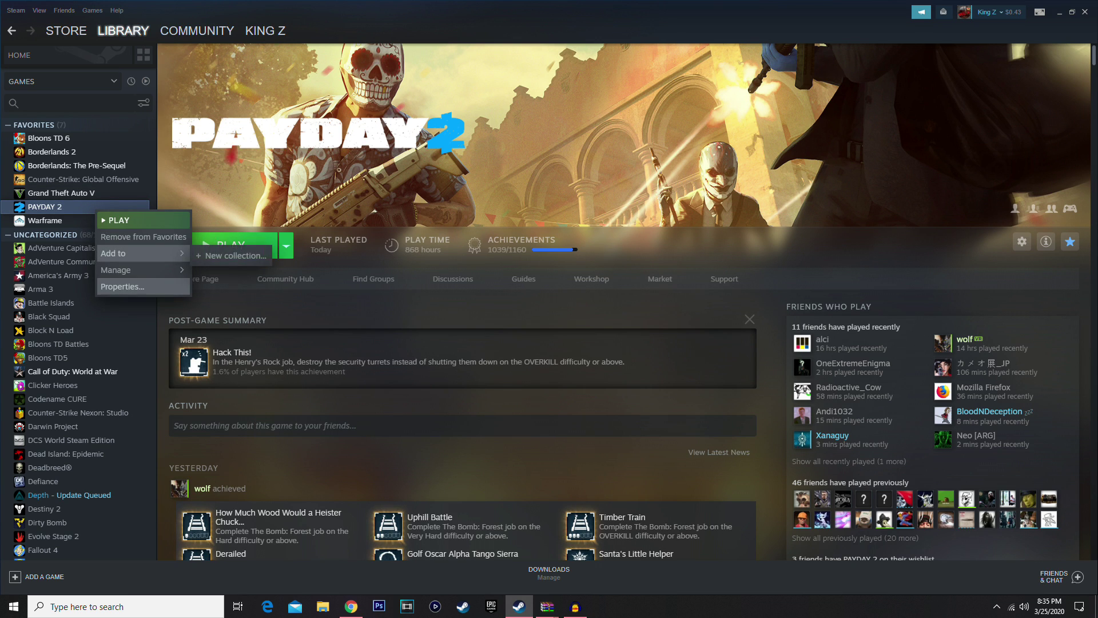
click(114, 287)
click(407, 132)
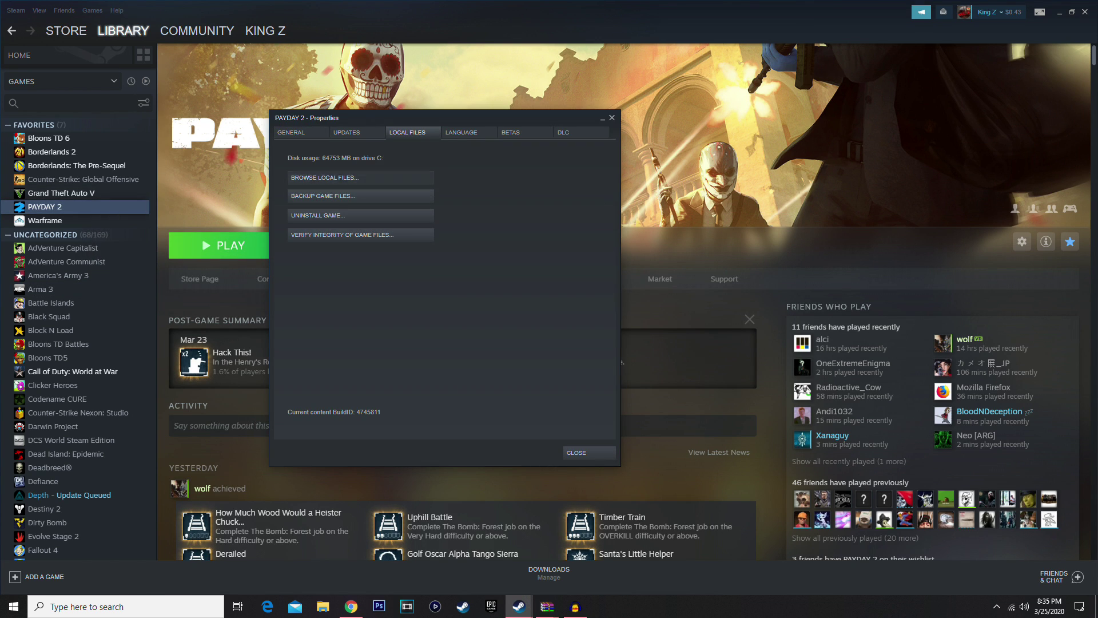
click(360, 179)
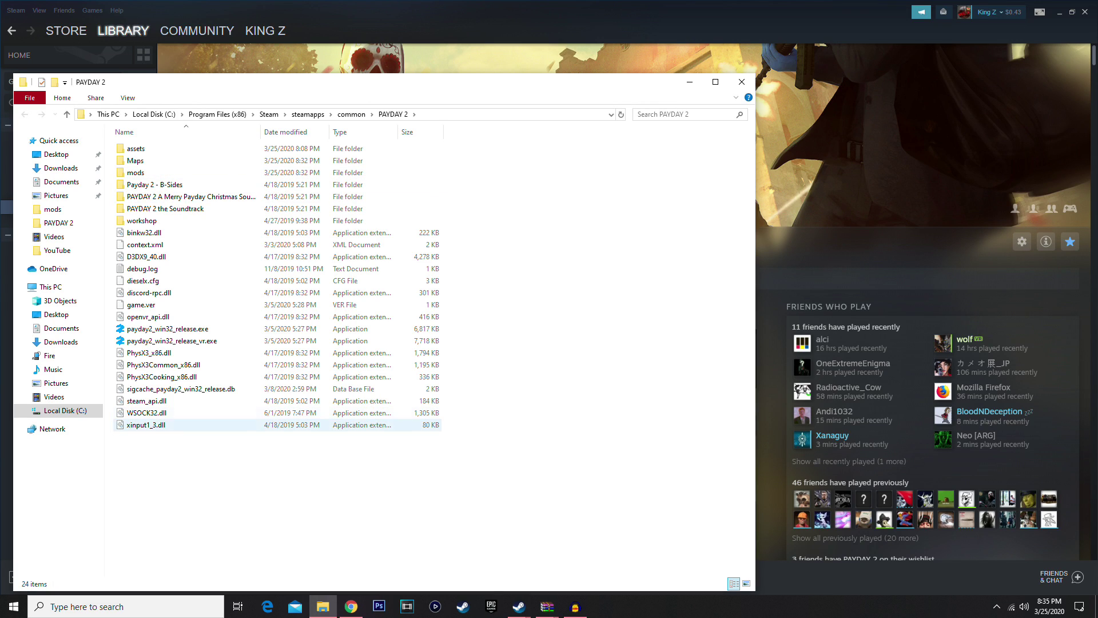
double_click(135, 172)
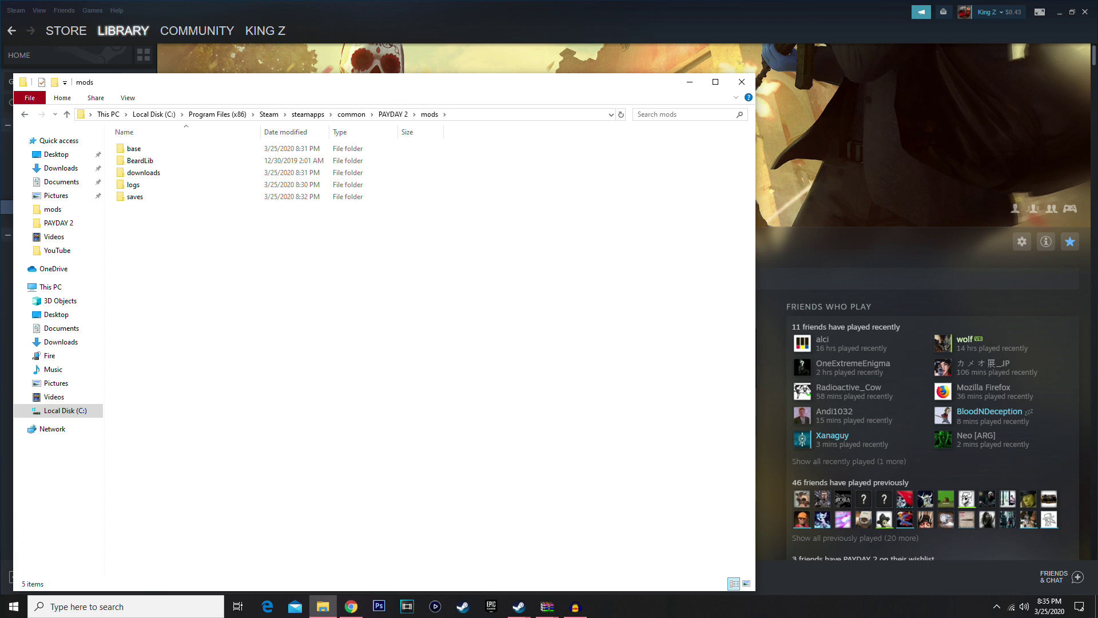
Step: Switch to Chrome and look over the Payday 2 mod categories and listings on ModWorkshop
click(351, 606)
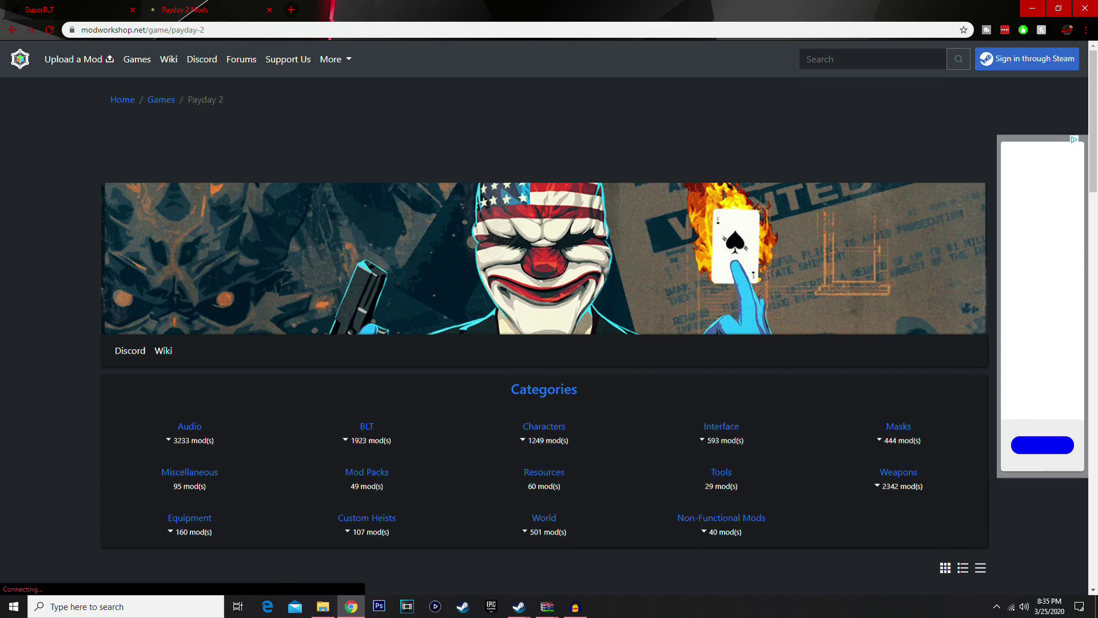
scroll(544, 337, down, 4)
scroll(544, 343, down, 1)
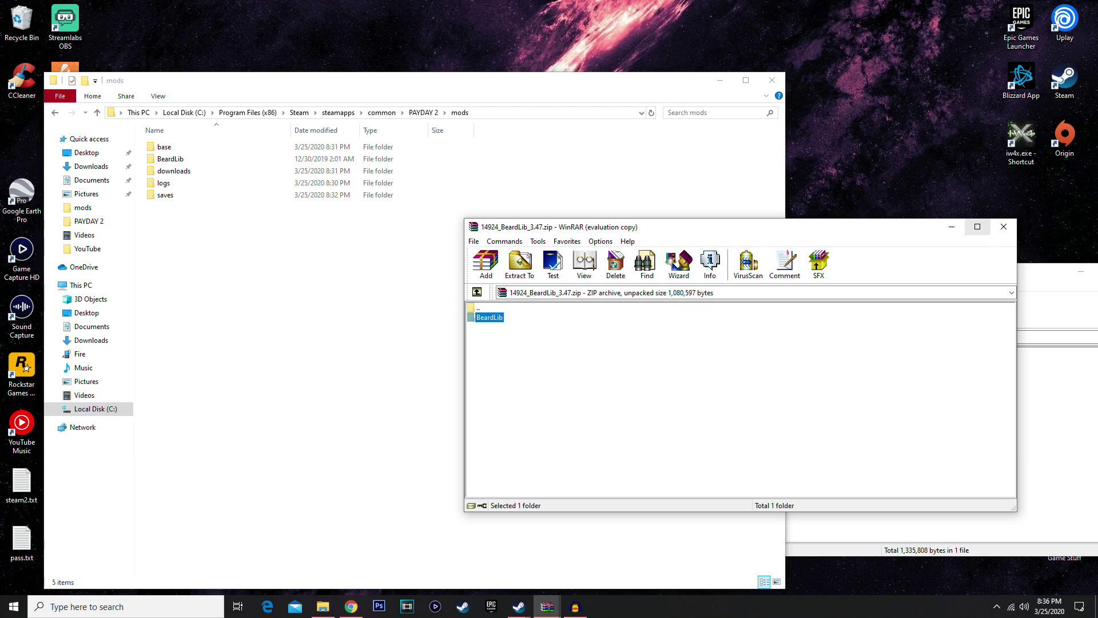
Step: Close the BeardLib and SuperBLT archive windows in WinRAR
click(1004, 227)
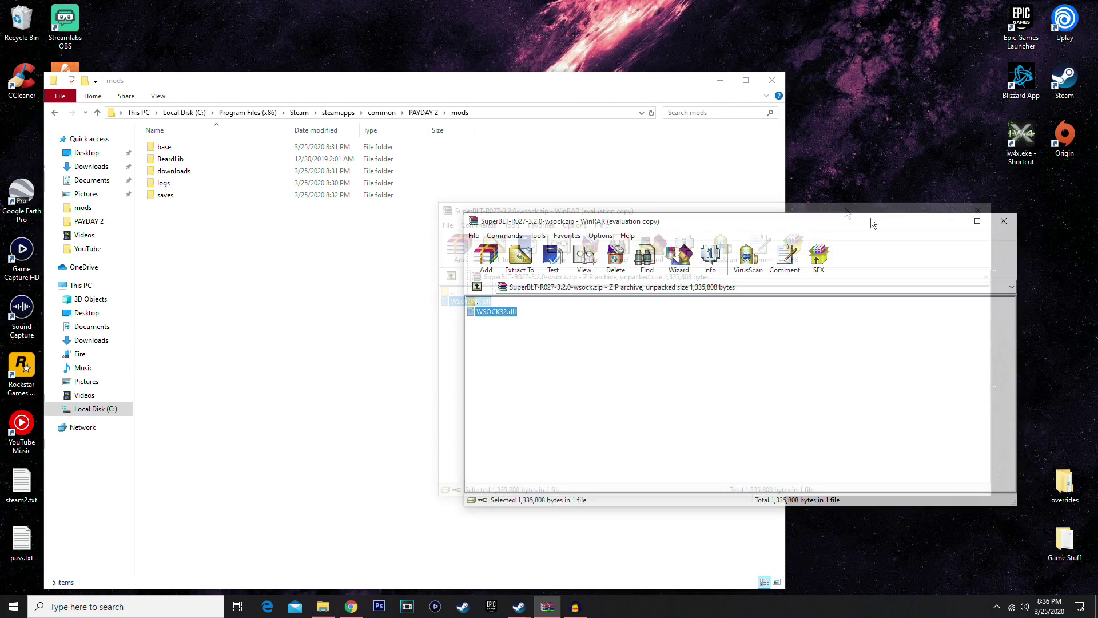
click(903, 183)
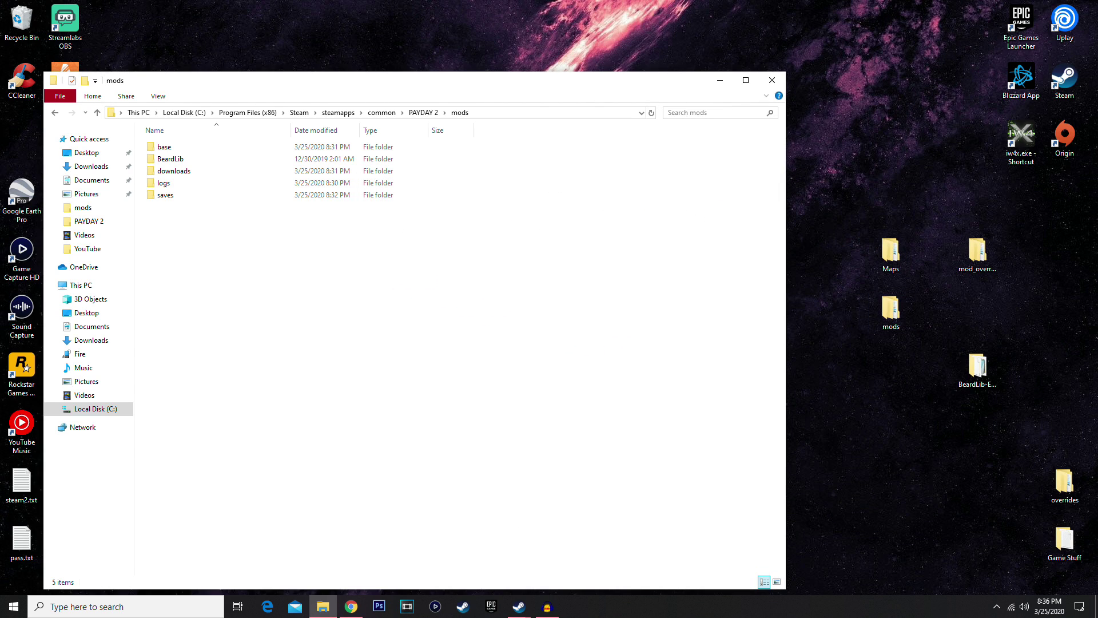
Step: Open the desktop's mods folder and arrange its window side by side with the game's mods folder
click(903, 182)
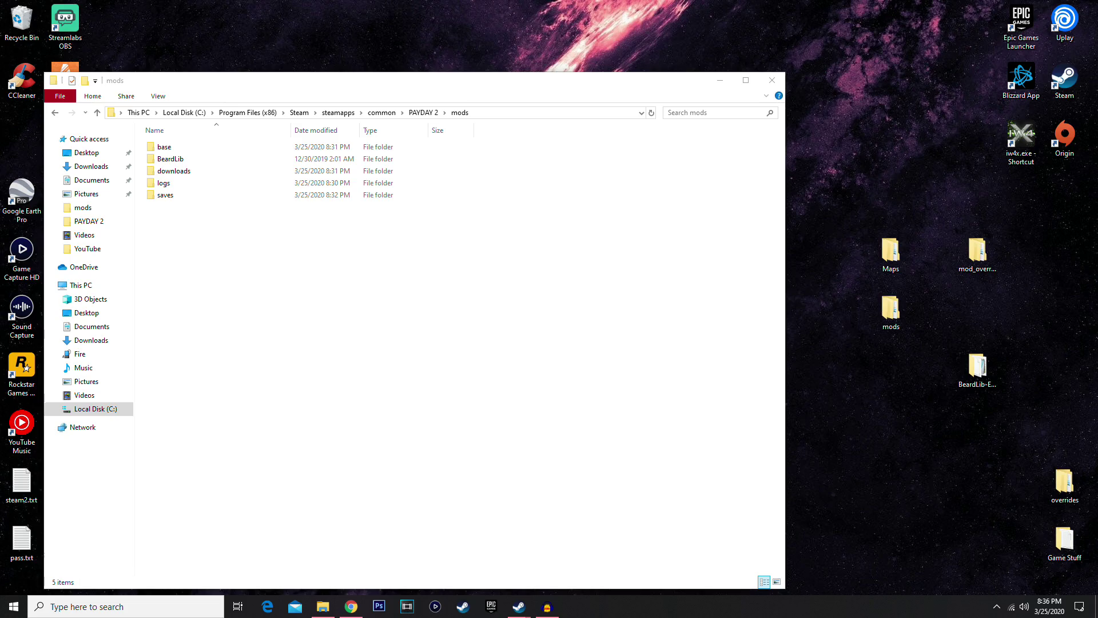
double_click(891, 308)
drag(329, 9, 831, 59)
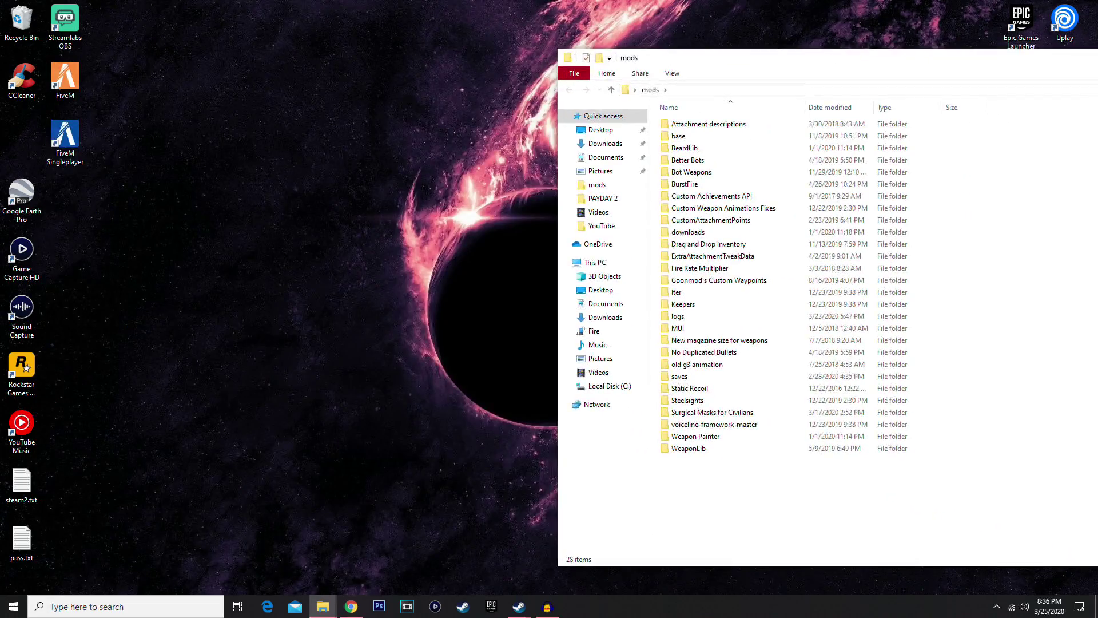
click(295, 606)
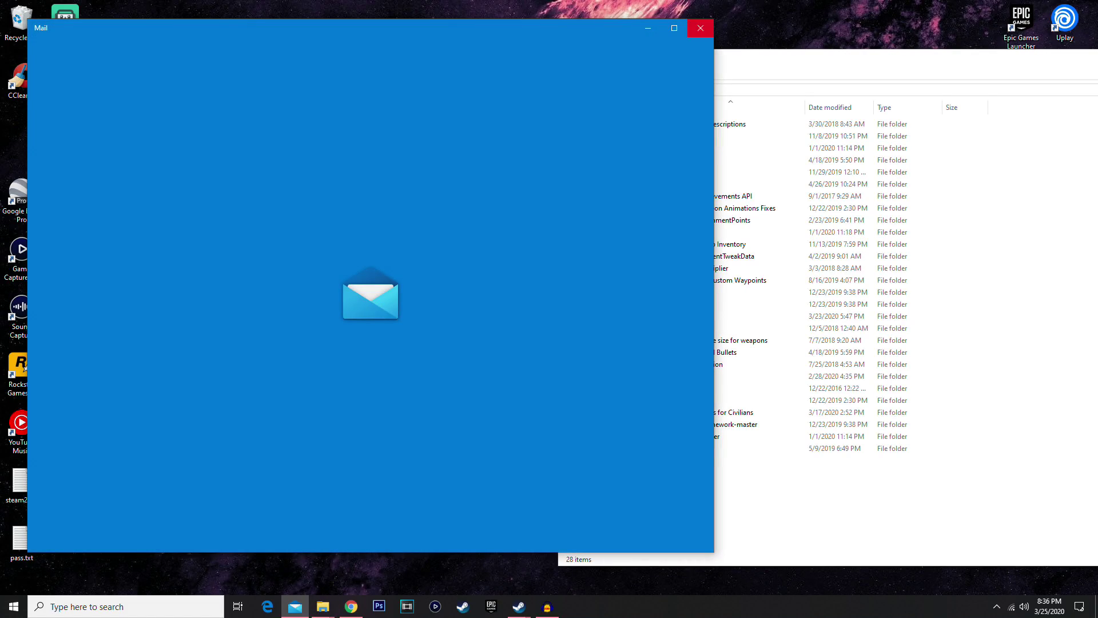
click(701, 28)
mouse_move(323, 606)
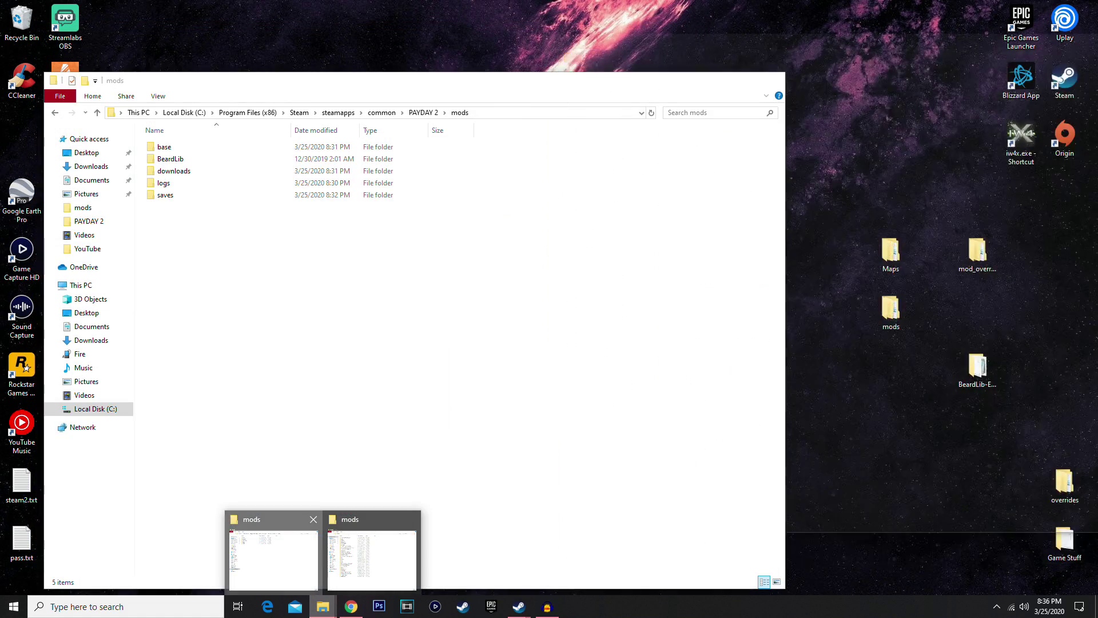
click(272, 555)
drag(366, 80, 321, 62)
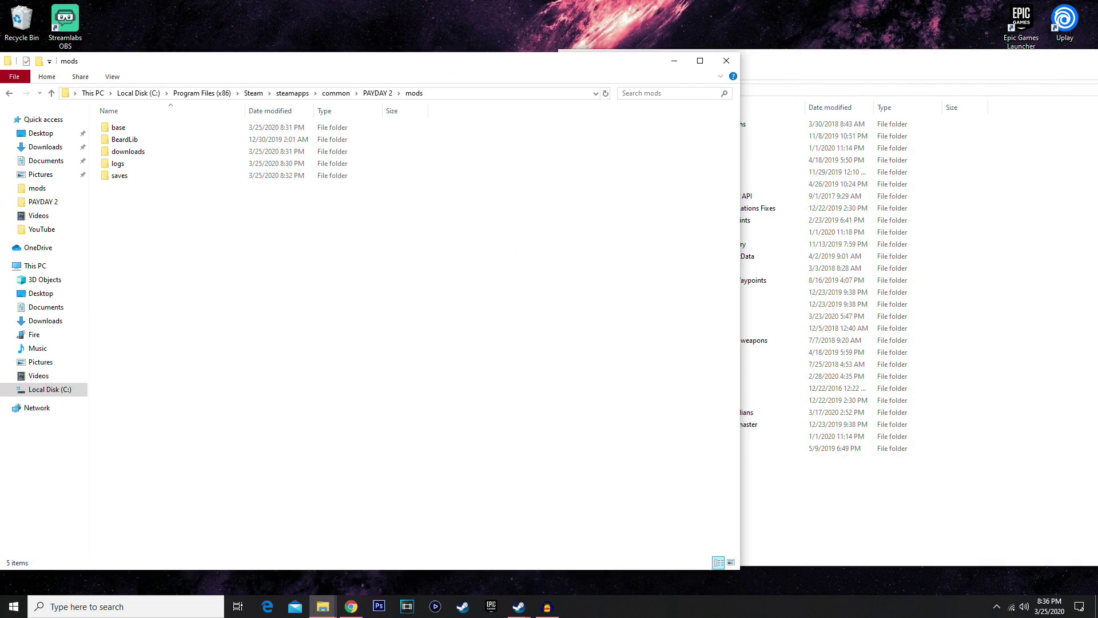
drag(793, 58, 924, 64)
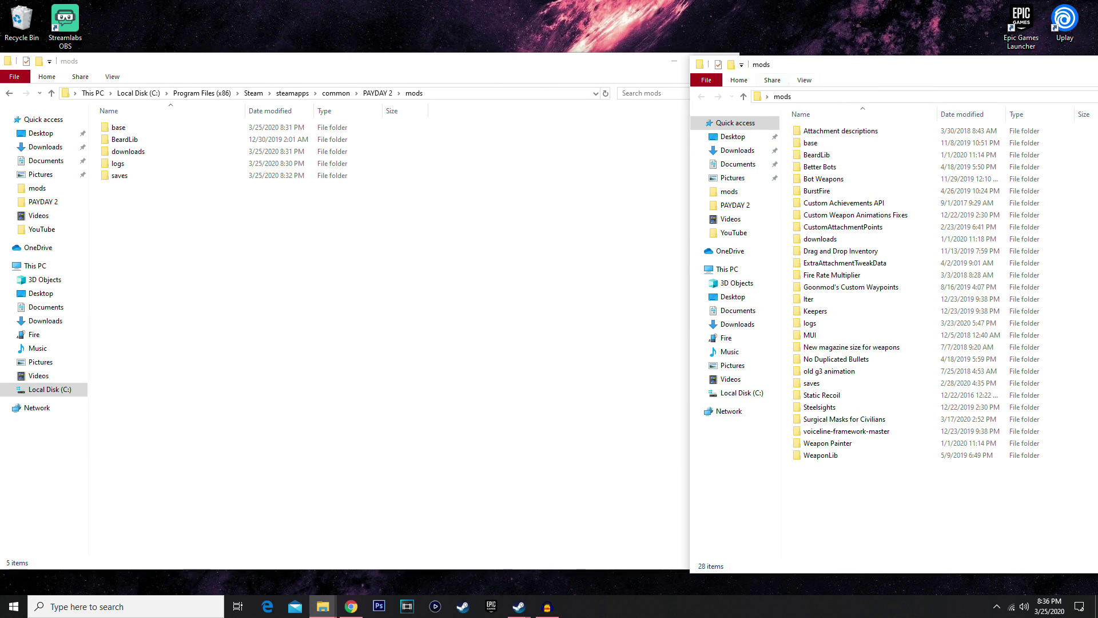
Step: Move the MUI folder from the desktop's mods folder into the game's mods folder
mouse_move(850, 502)
mouse_down()
mouse_move(834, 430)
mouse_move(836, 491)
mouse_up()
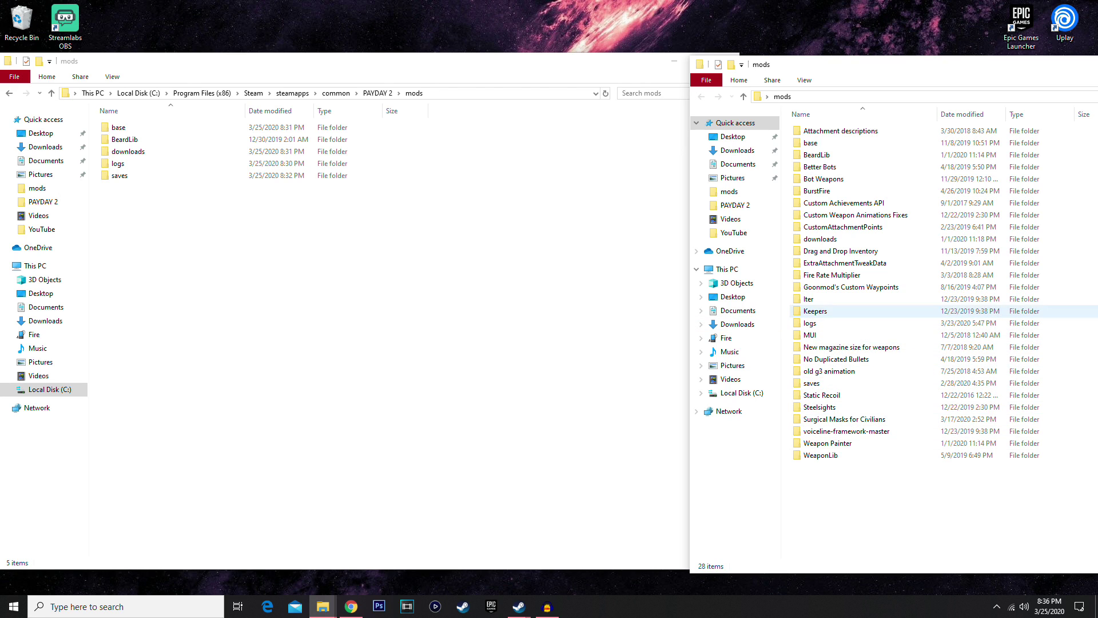
drag(815, 335, 800, 336)
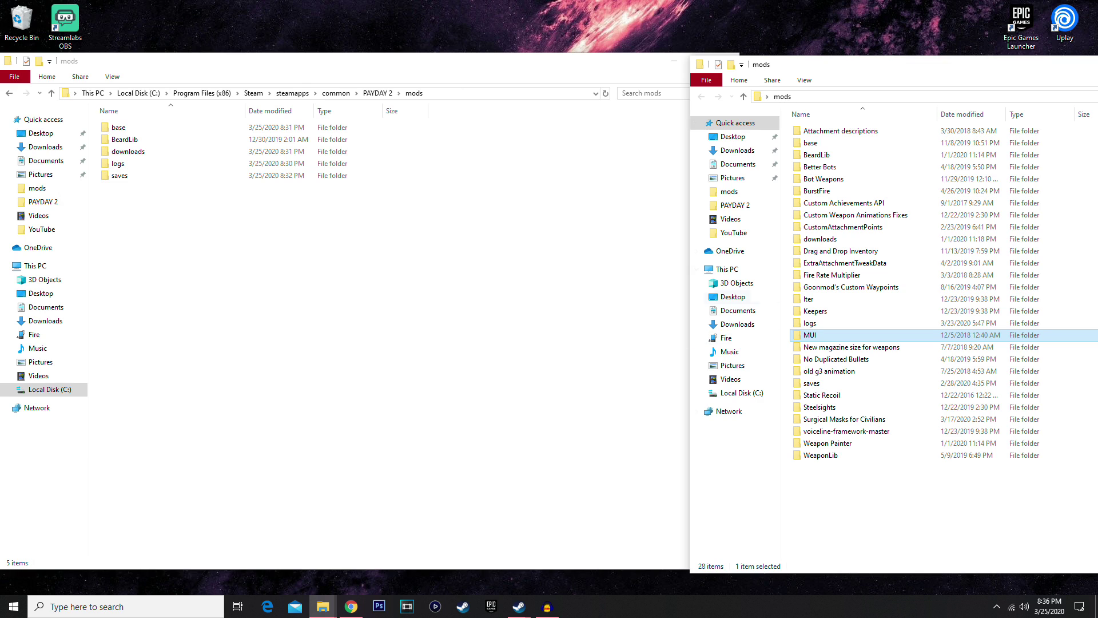
click(835, 486)
drag(822, 335, 339, 254)
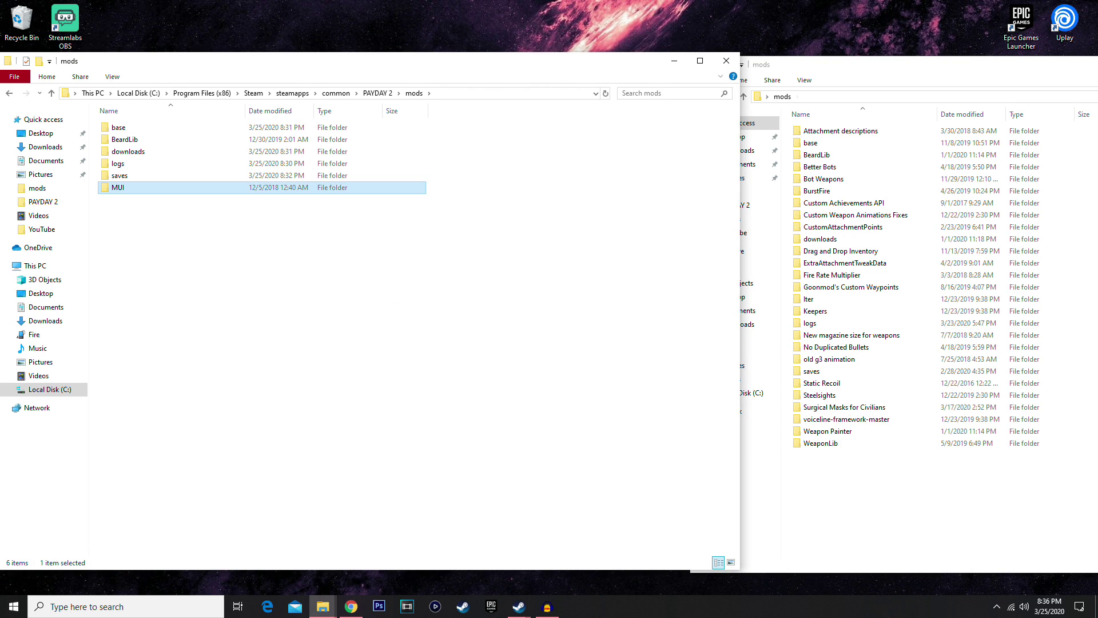
Step: Go up to the PAYDAY 2 game folder and open its assets folder
drag(903, 64, 342, 61)
click(804, 62)
drag(409, 64, 458, 45)
click(429, 75)
double_click(171, 109)
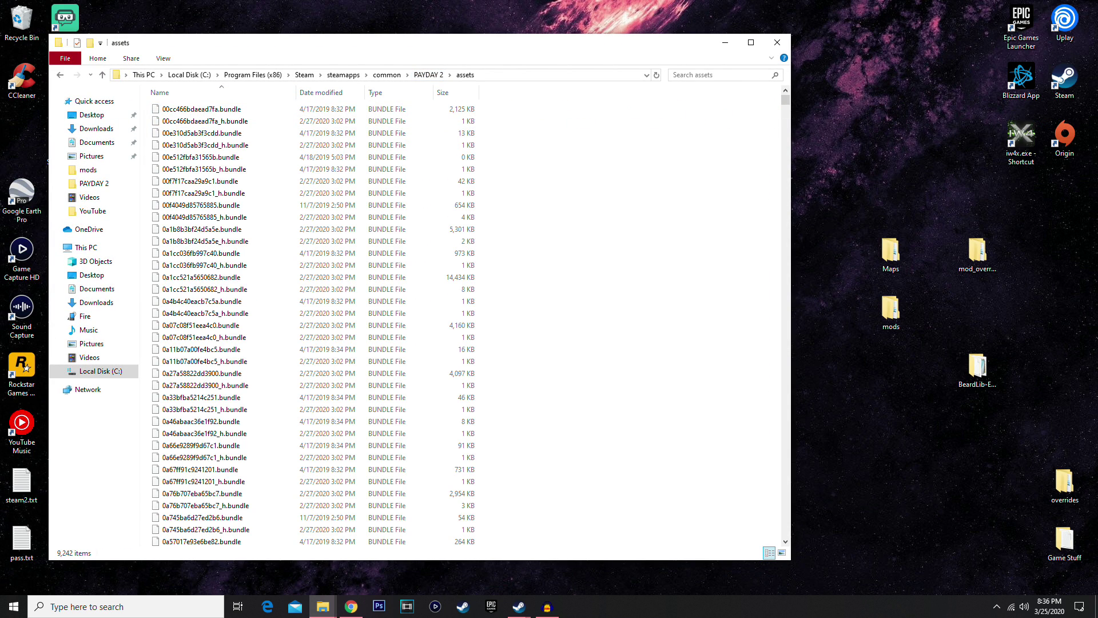
right_click(522, 119)
click(504, 110)
click(429, 75)
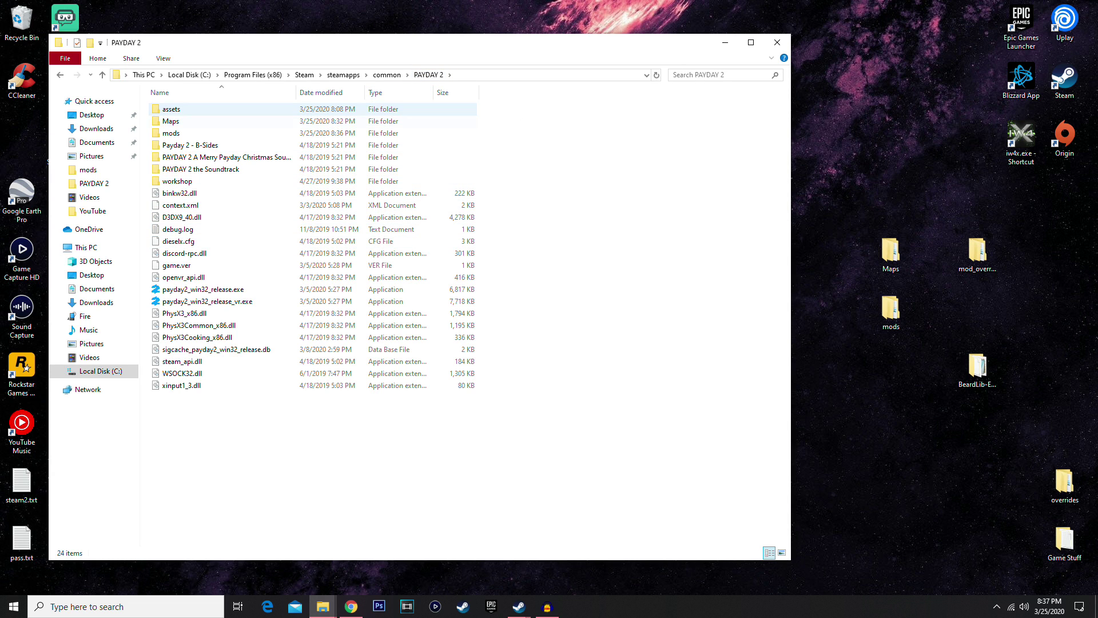
double_click(172, 109)
Step: Create a new folder named mod_overrides in the assets folder
right_click(518, 174)
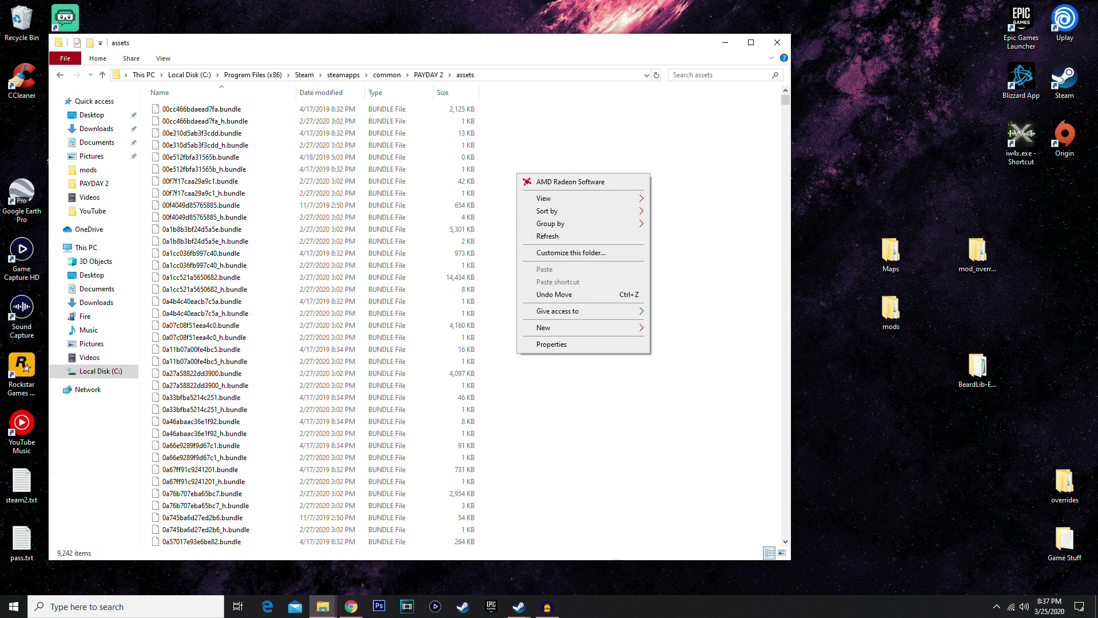
mouse_move(543, 327)
click(675, 329)
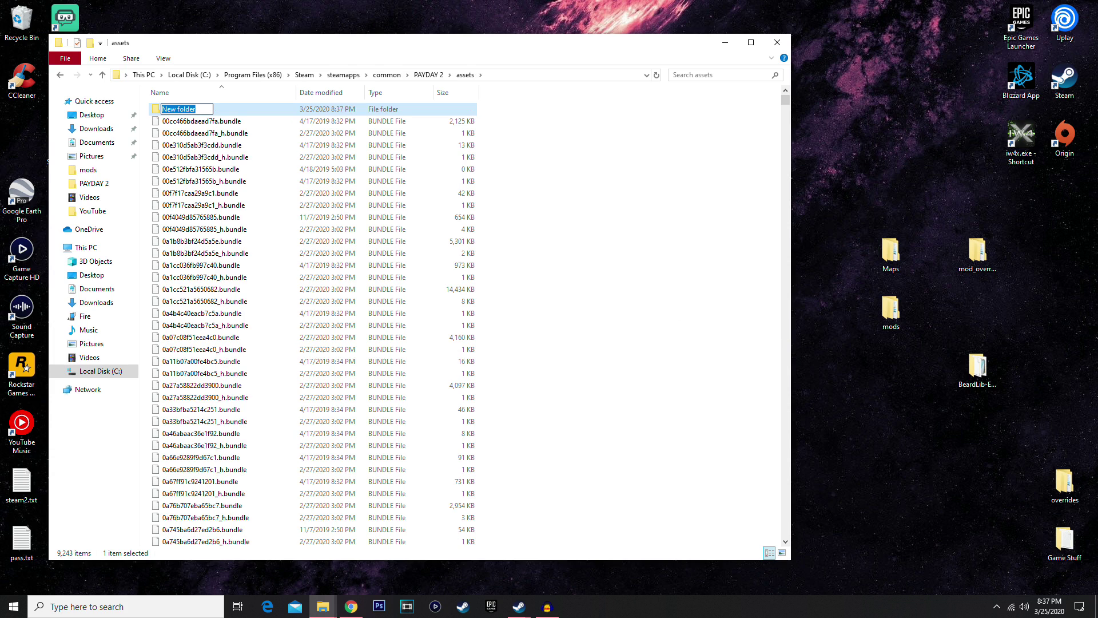
text(mod)
text(_overrides)
key(Return)
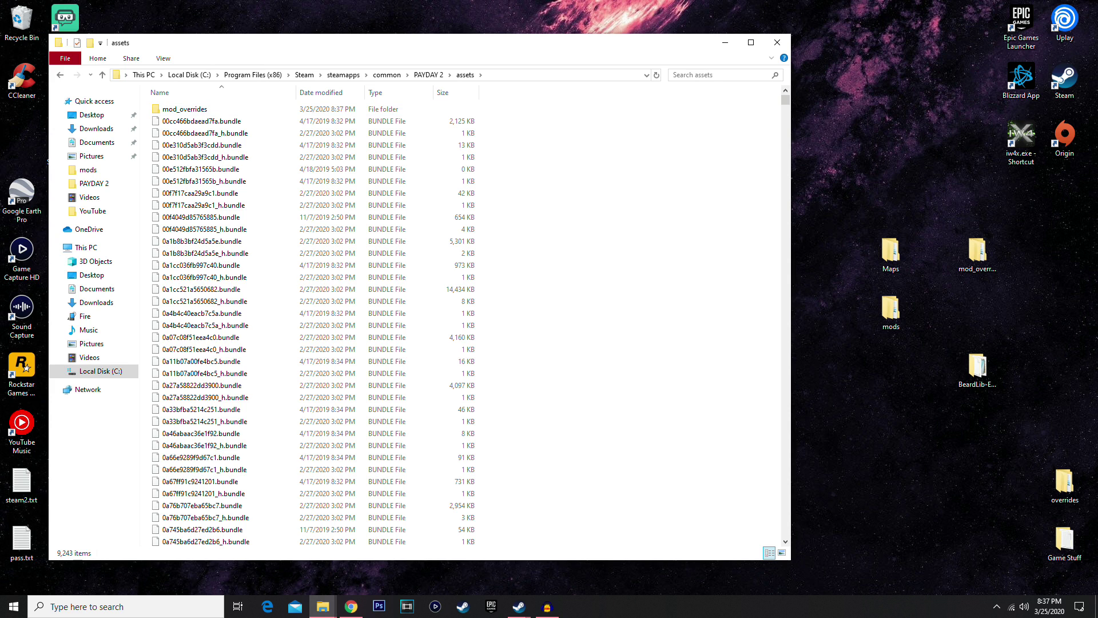
Step: Open the desktop's mod_overrides folder and the game's new mod_overrides folder, with their windows side by side
double_click(978, 252)
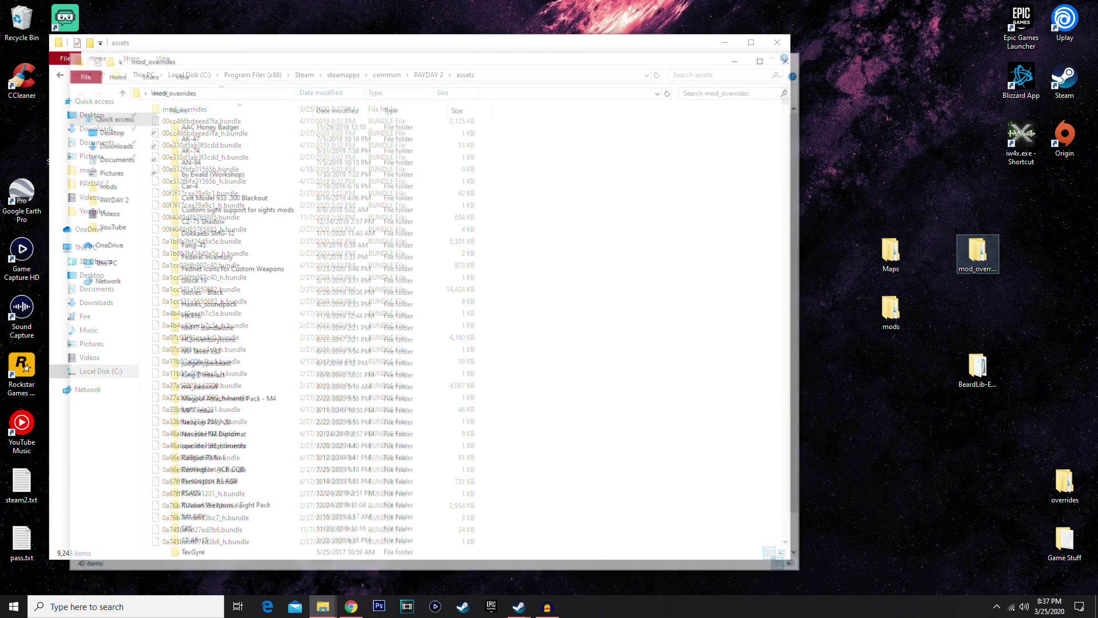
scroll(229, 218, down, 1)
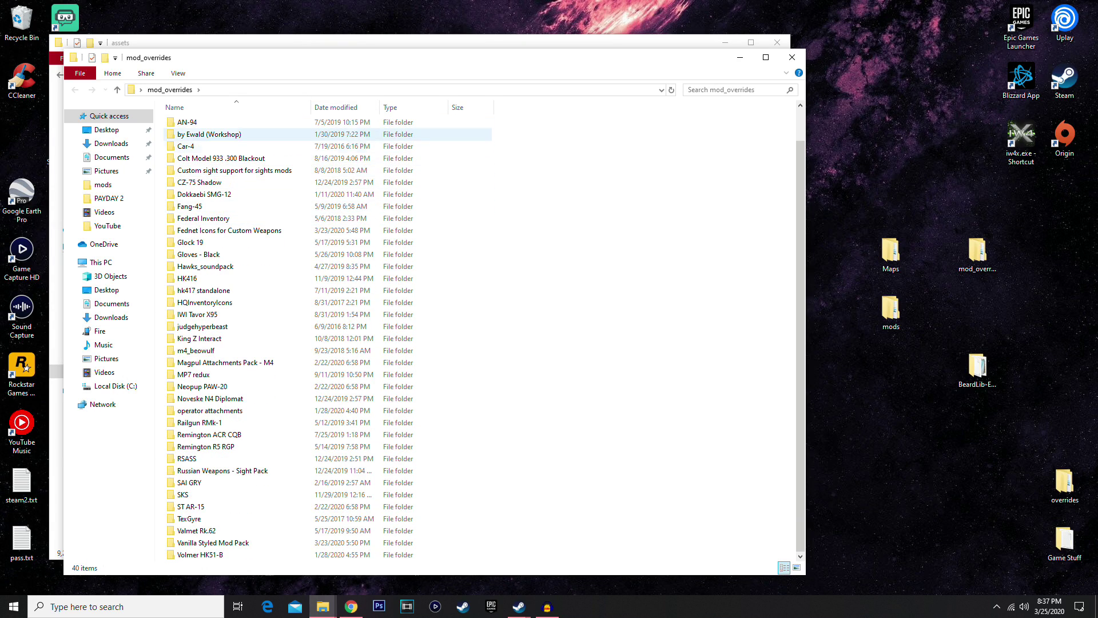
scroll(229, 166, up, 1)
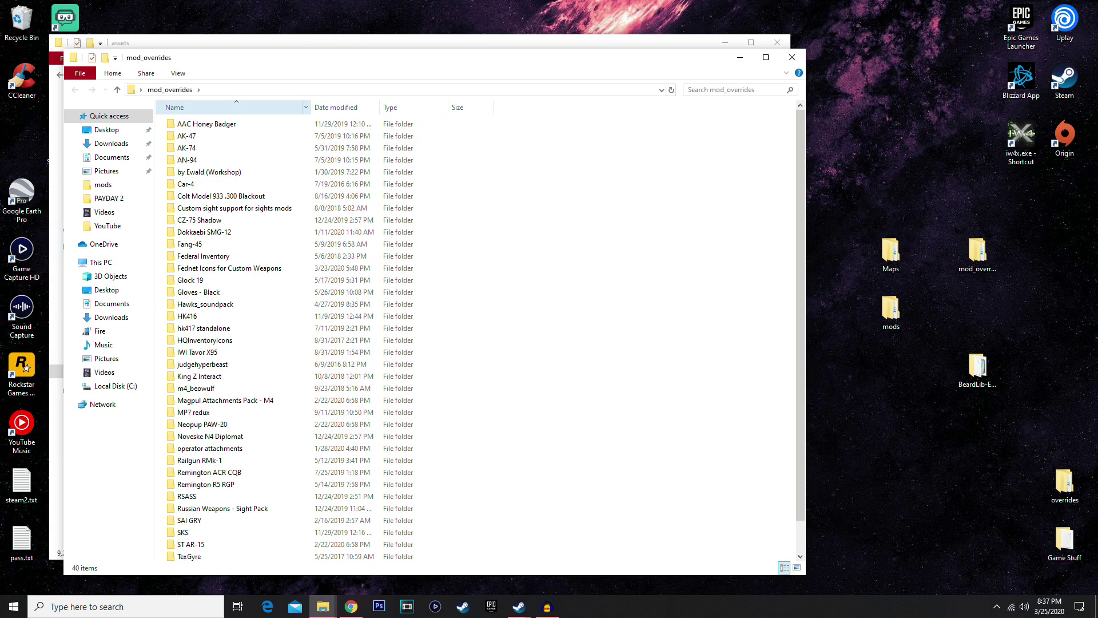
drag(289, 61, 589, 34)
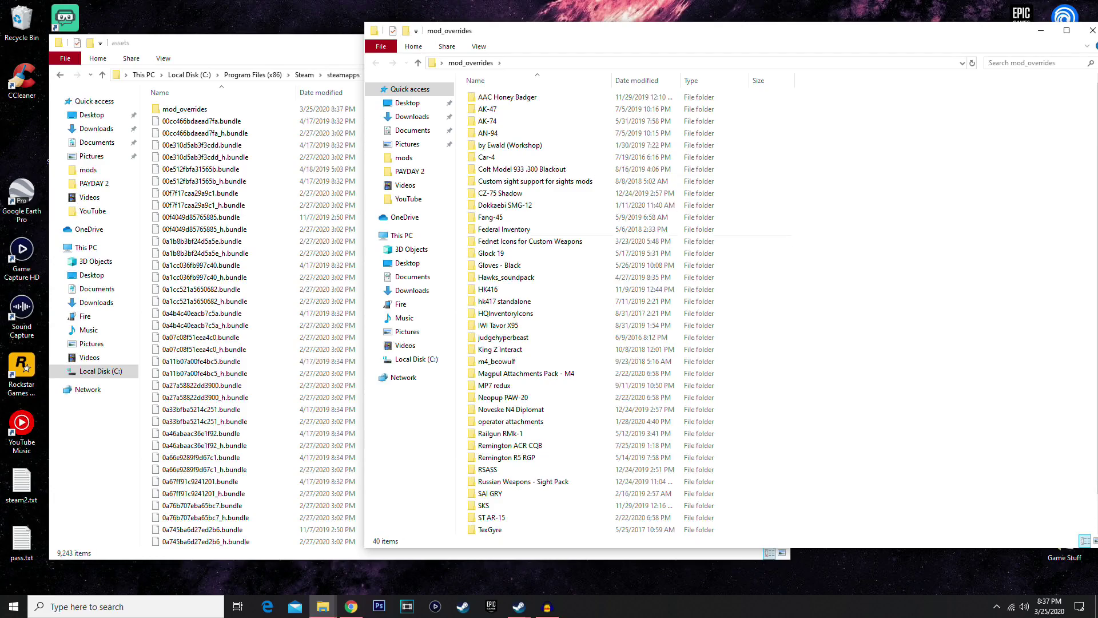
scroll(549, 280, down, 1)
scroll(549, 280, up, 1)
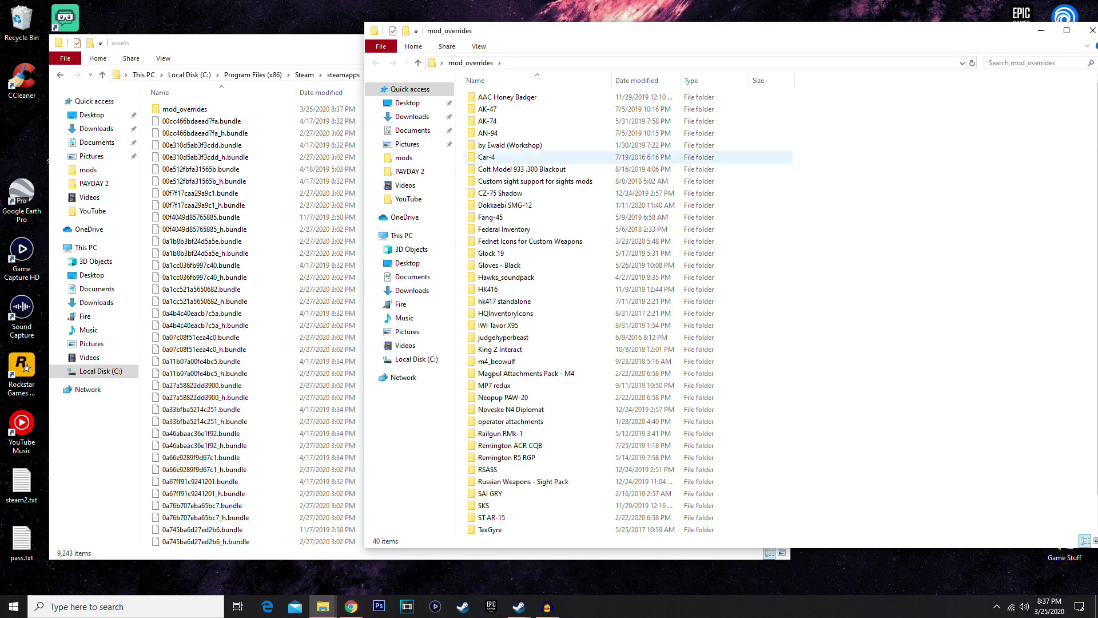
double_click(184, 109)
click(875, 217)
drag(669, 34, 876, 43)
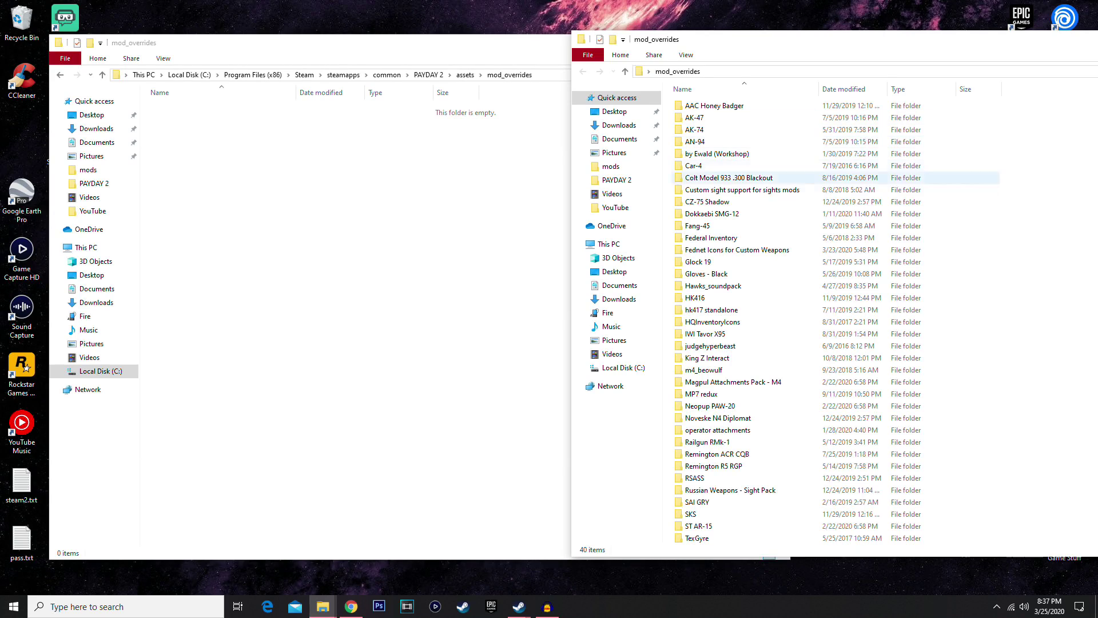
scroll(760, 251, down, 1)
scroll(760, 252, up, 1)
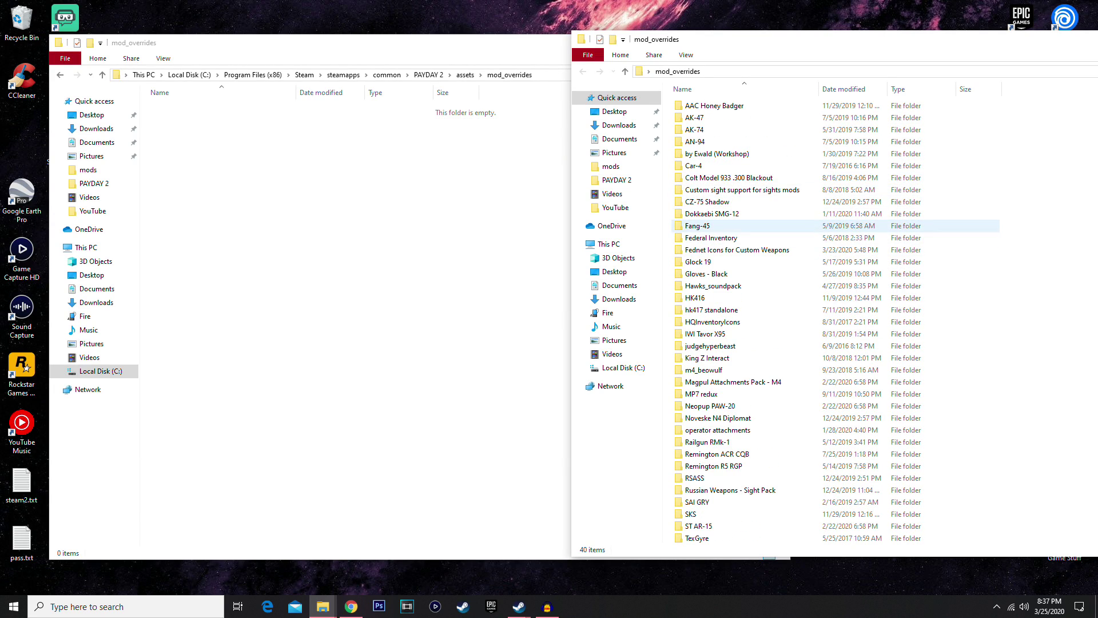
click(711, 237)
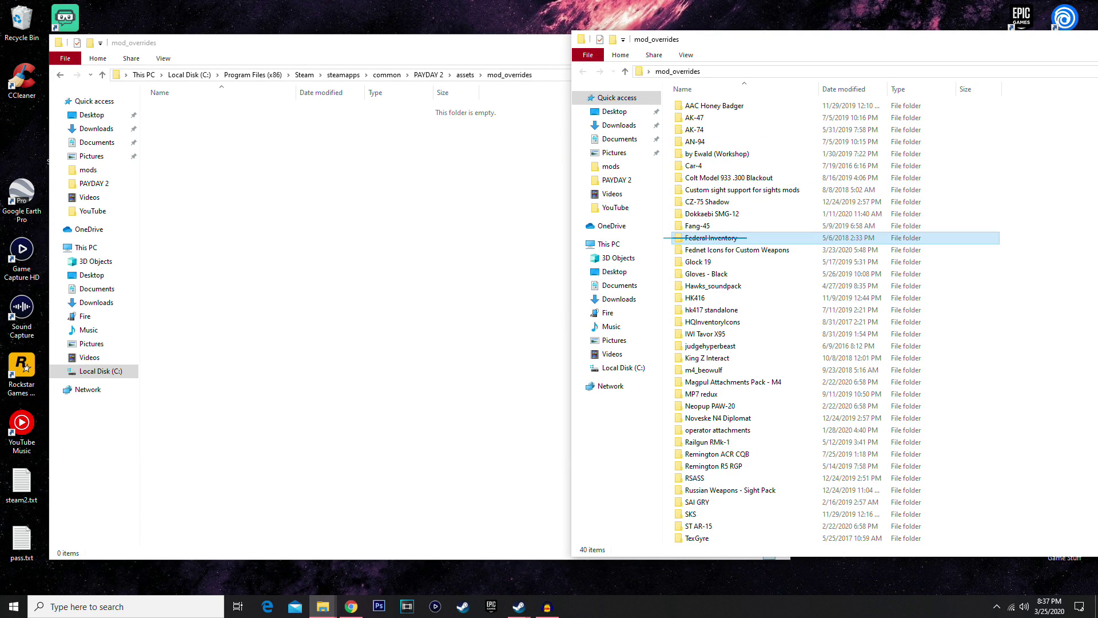
click(737, 249)
ctrl+click(711, 237)
key(Return)
key(ctrl+w)
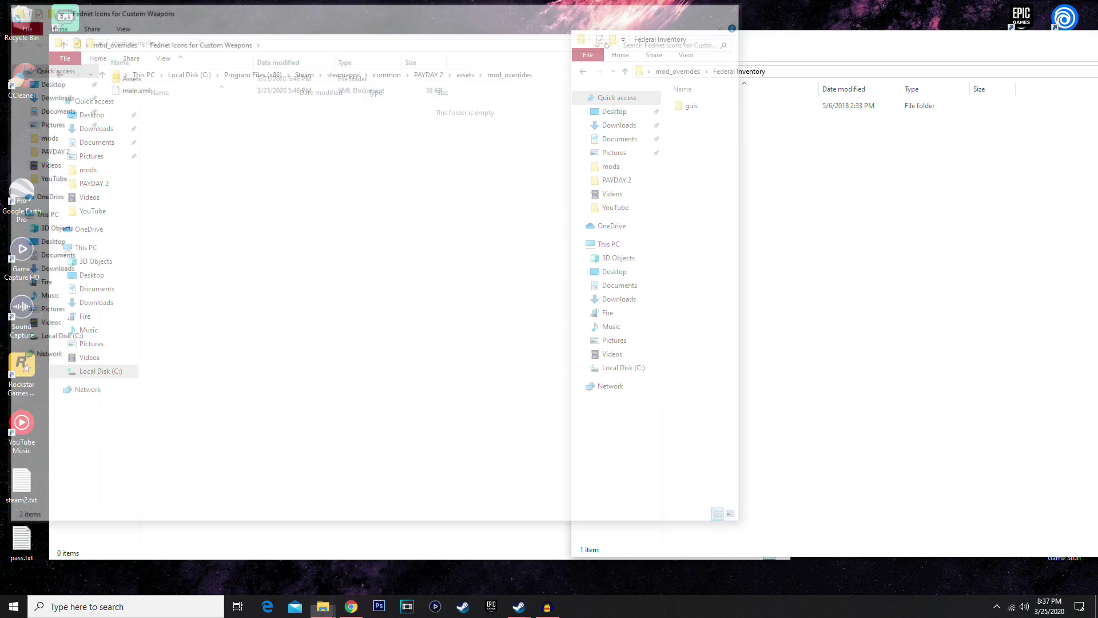
Step: Move the Federal Inventory and Fednet Icons for Custom Weapons folders into the game's mod_overrides folder
click(677, 71)
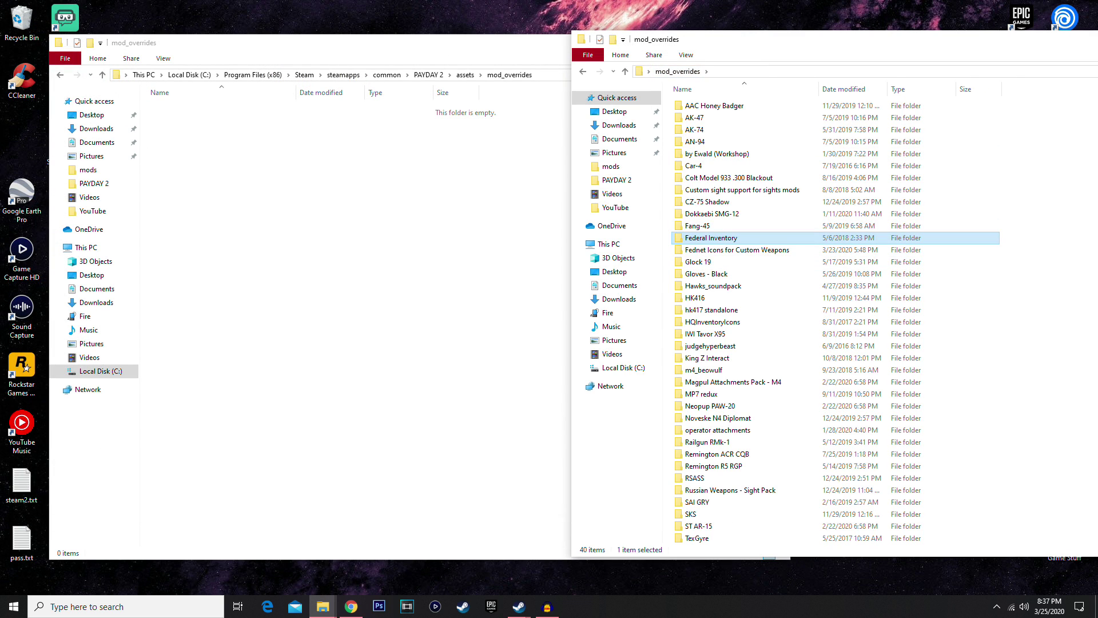
ctrl+click(736, 250)
drag(715, 238, 369, 214)
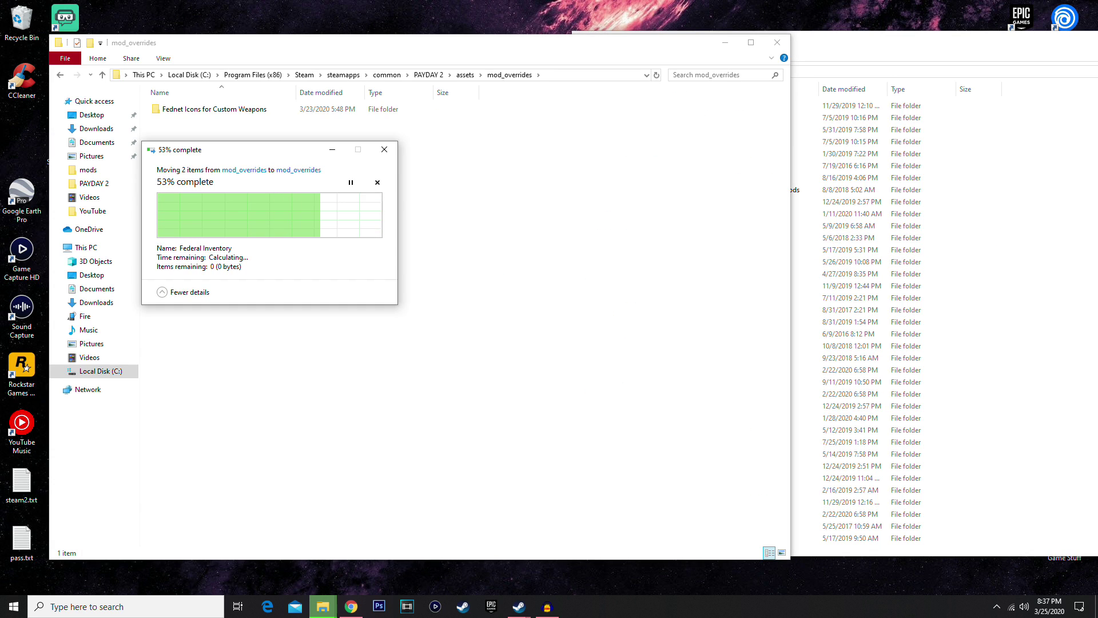
Step: Switch to Chrome, open the Optional Skin Attachments mod from the BLT listings, and read its description and requirements
click(1021, 274)
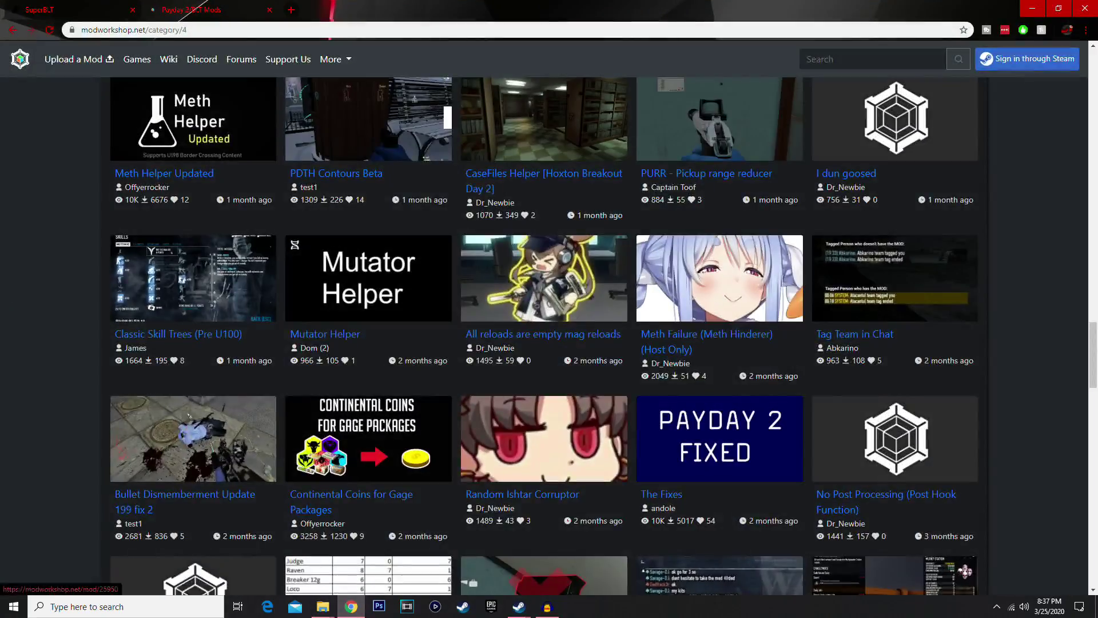
scroll(549, 331, up, 10)
scroll(549, 332, up, 15)
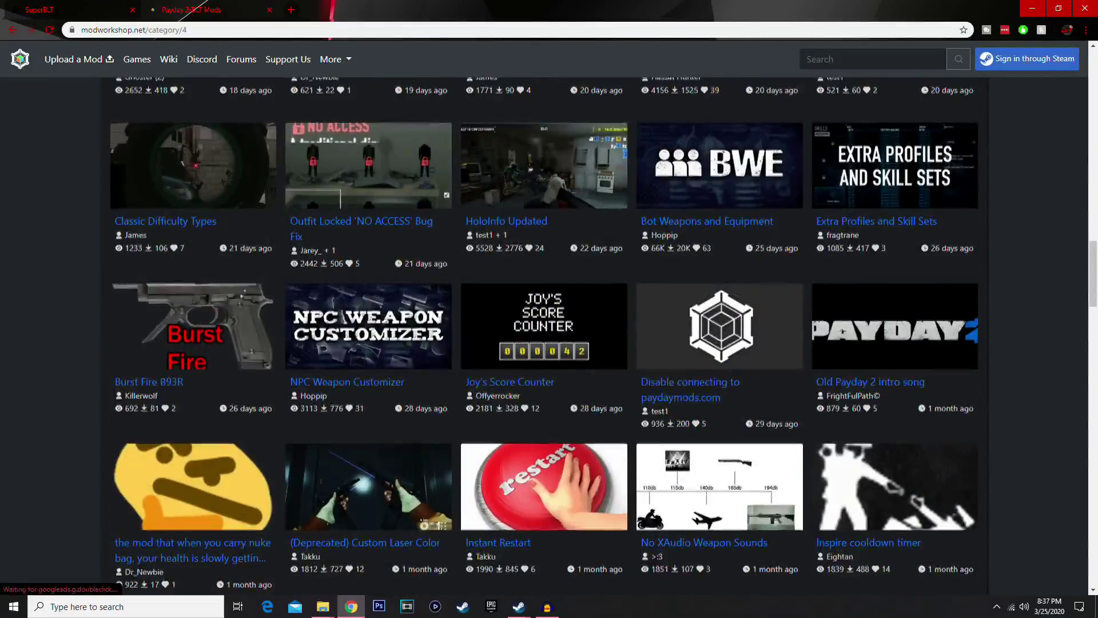
scroll(549, 331, down, 6)
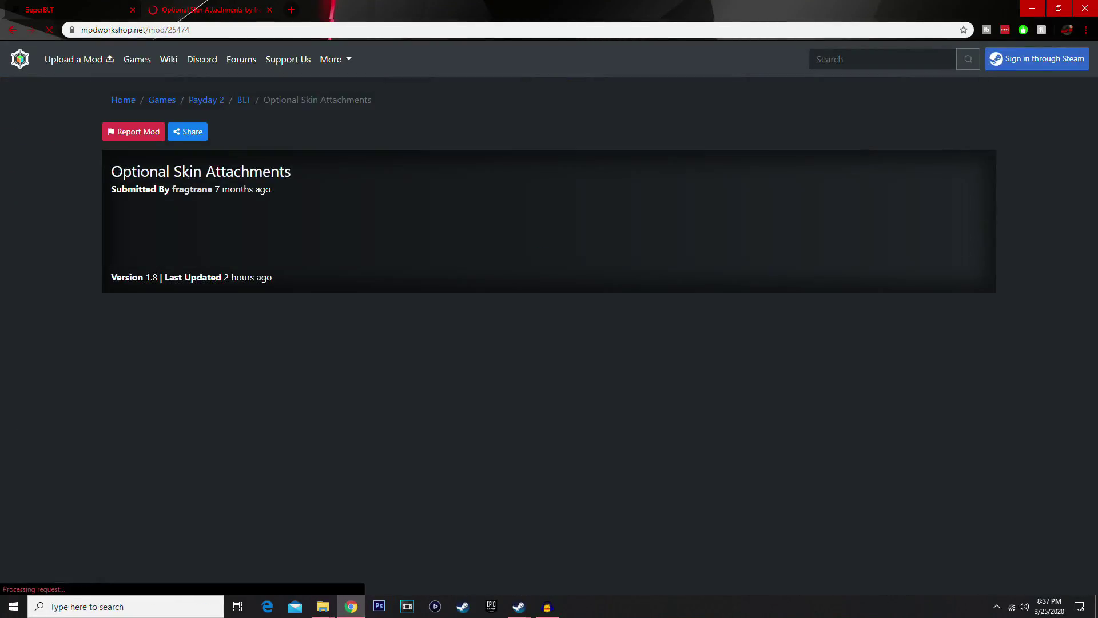
scroll(544, 334, down, 5)
scroll(251, 300, up, 2)
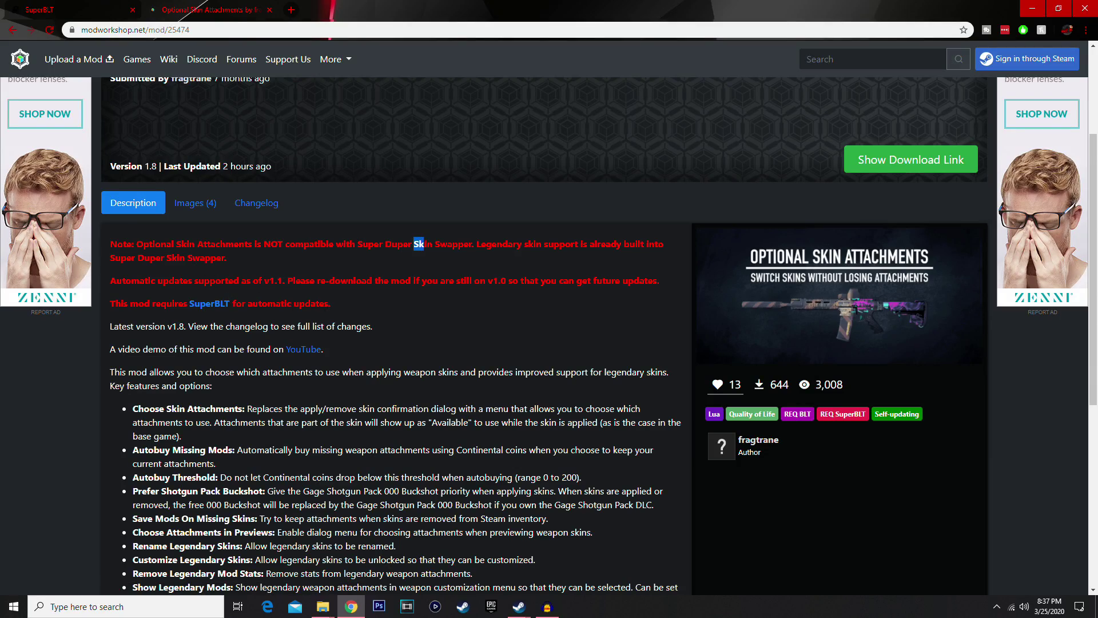
scroll(418, 244, down, 6)
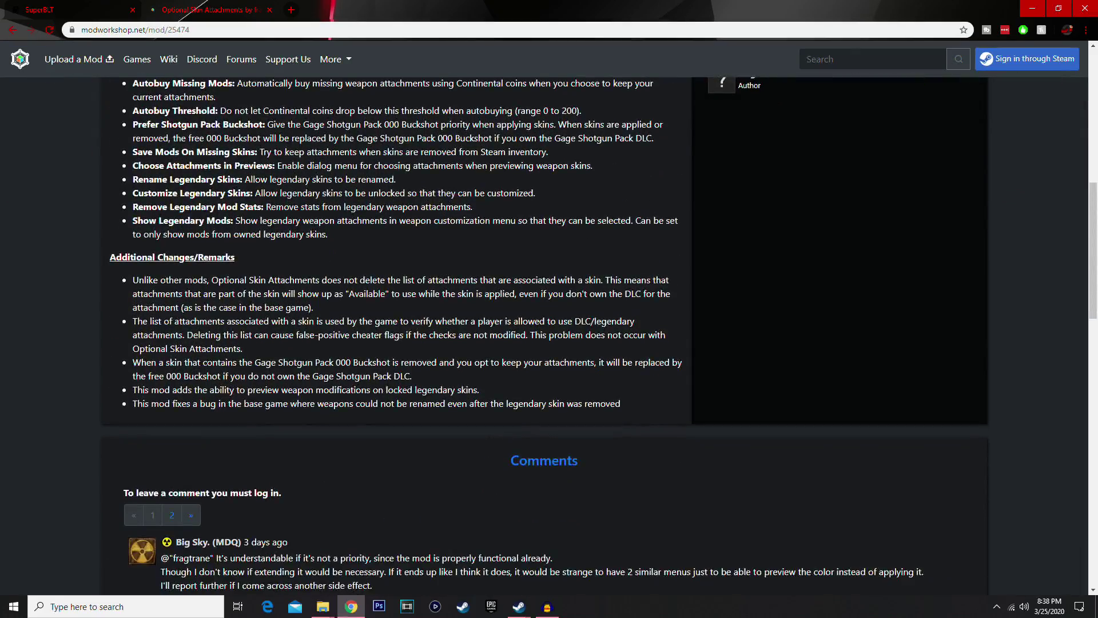
scroll(549, 332, down, 3)
scroll(549, 332, up, 12)
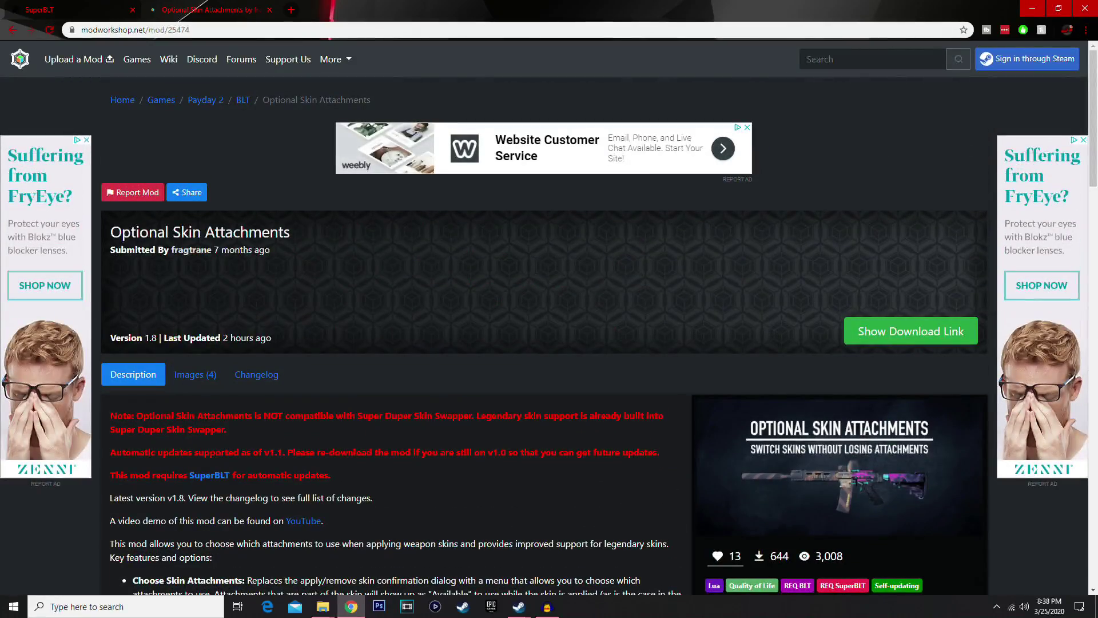
Step: Look over the installation instructions on the SuperBLT website
key(ctrl+Tab)
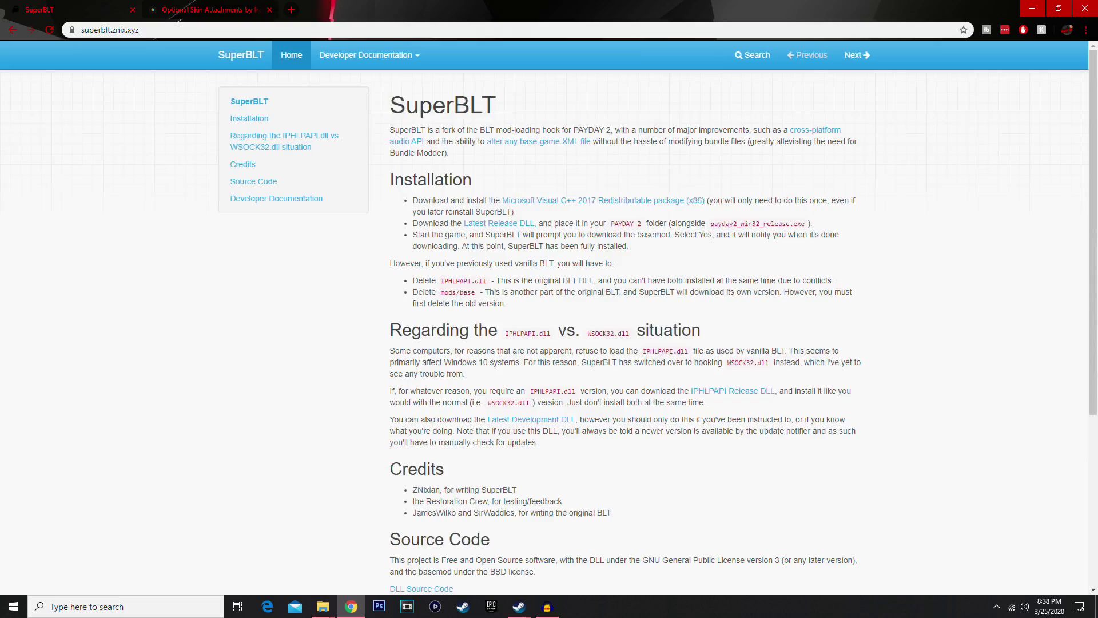
scroll(623, 332, down, 5)
scroll(624, 332, up, 5)
key(ctrl+Tab)
key(ctrl+Tab)
Step: Switch back to the desktop's mods folder in File Explorer and minimise the Chrome window
mouse_move(323, 606)
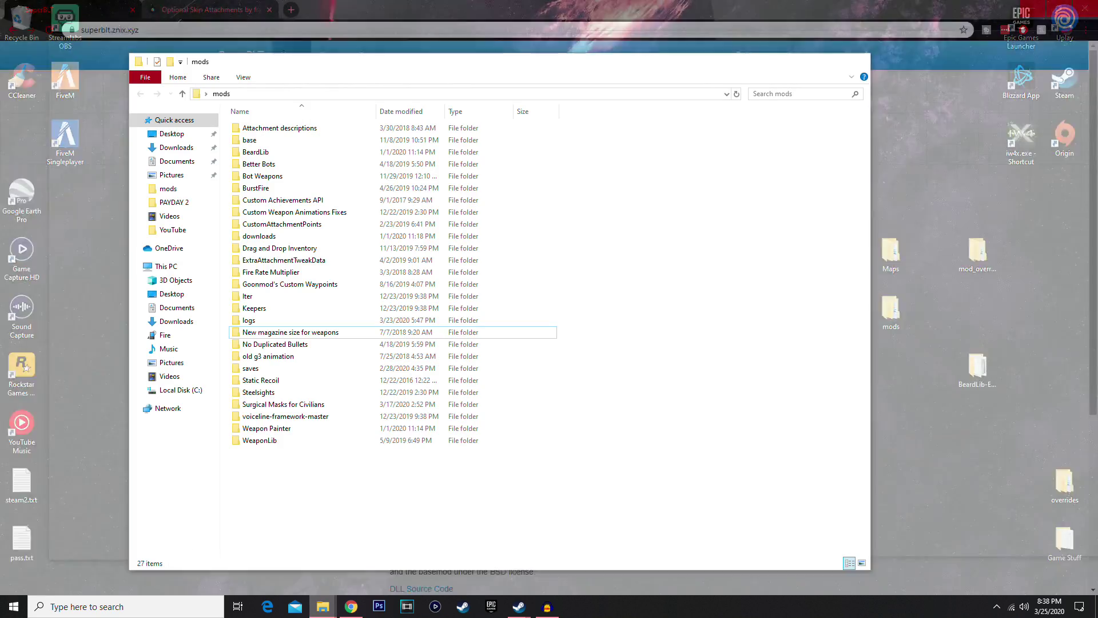
click(322, 552)
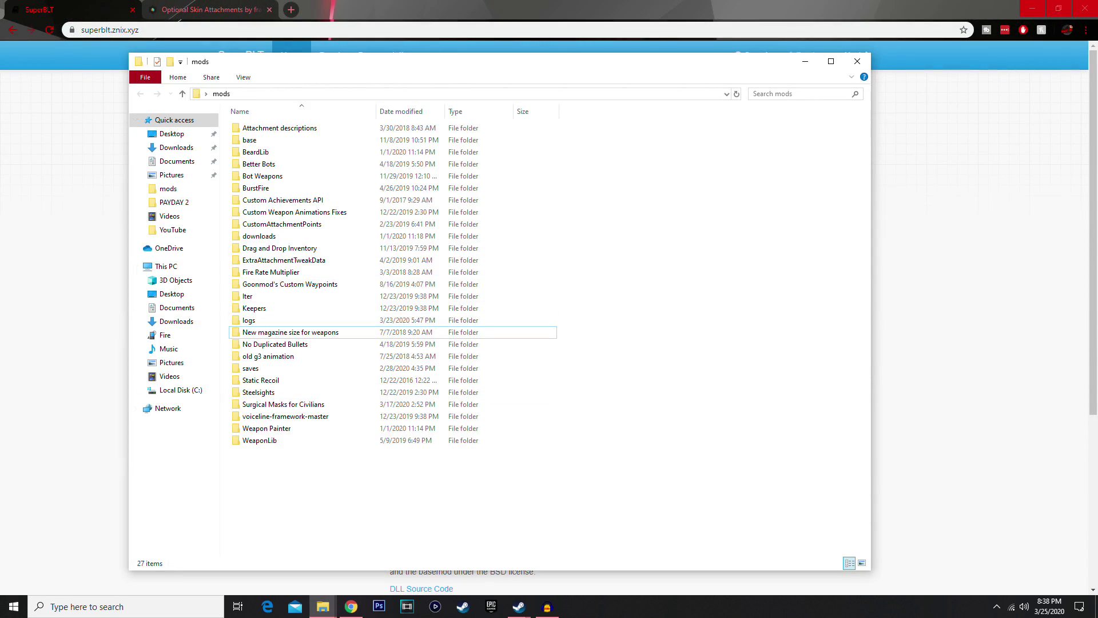
click(1032, 8)
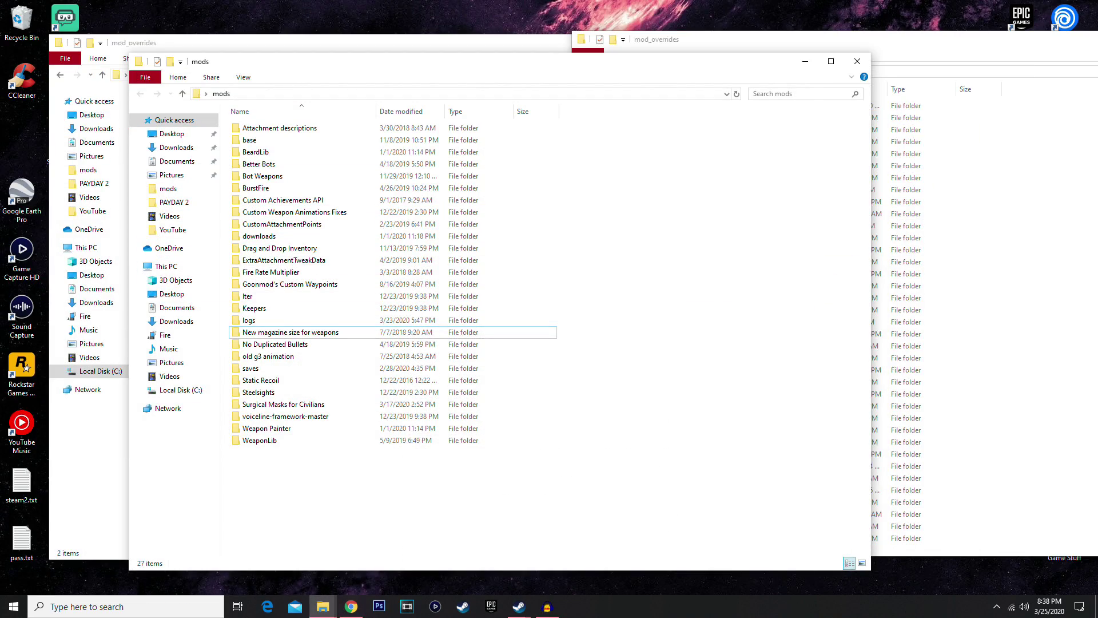
Step: Minimise the desktop's mods window and move the HQInventoryIcons, TexGyre and Gloves - Black folders into the game's mod_overrides folder
drag(335, 68, 350, 115)
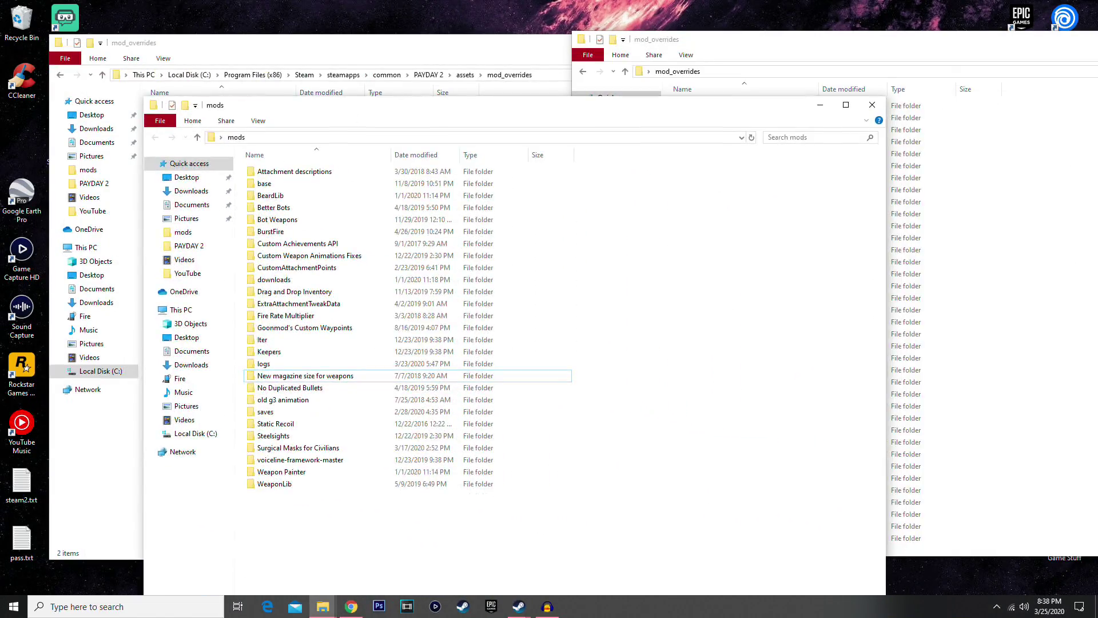
click(819, 105)
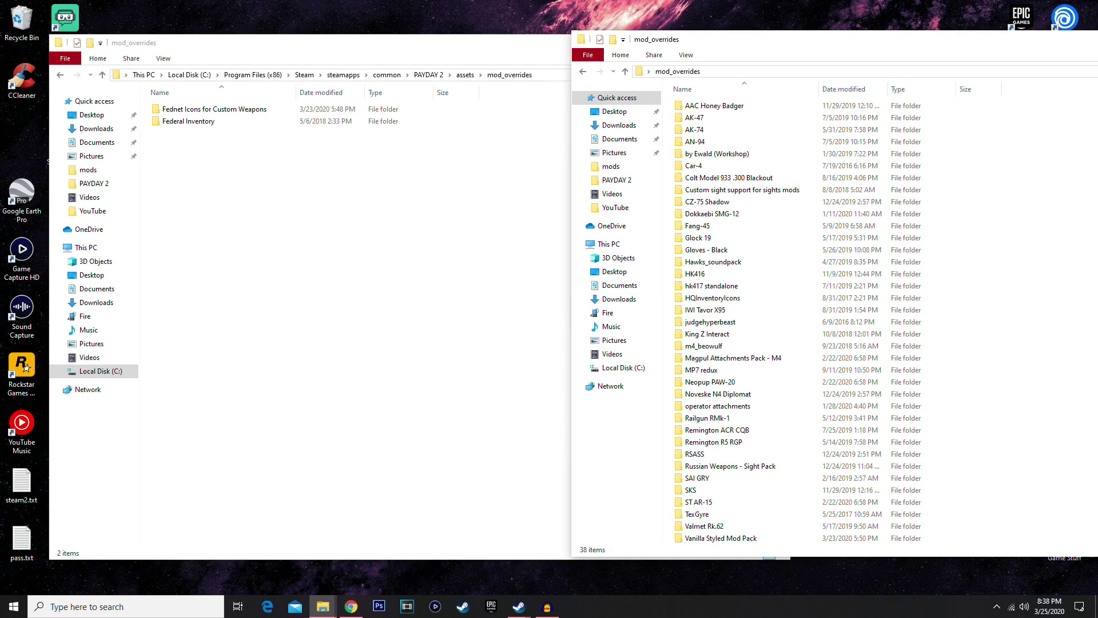
click(522, 240)
click(823, 178)
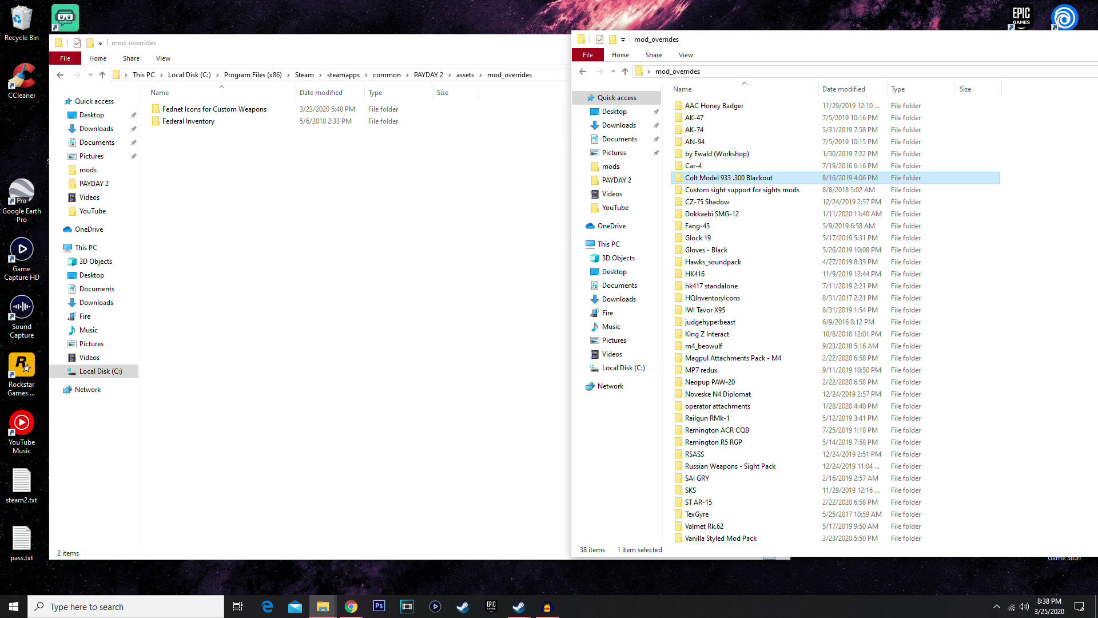
drag(712, 298, 504, 309)
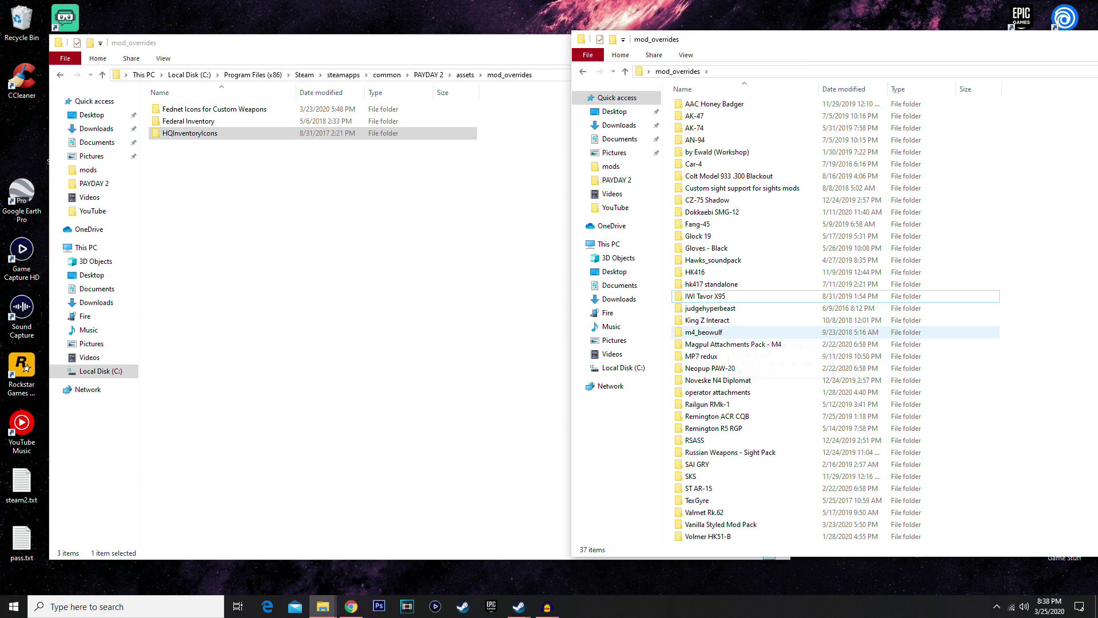
drag(696, 500, 374, 373)
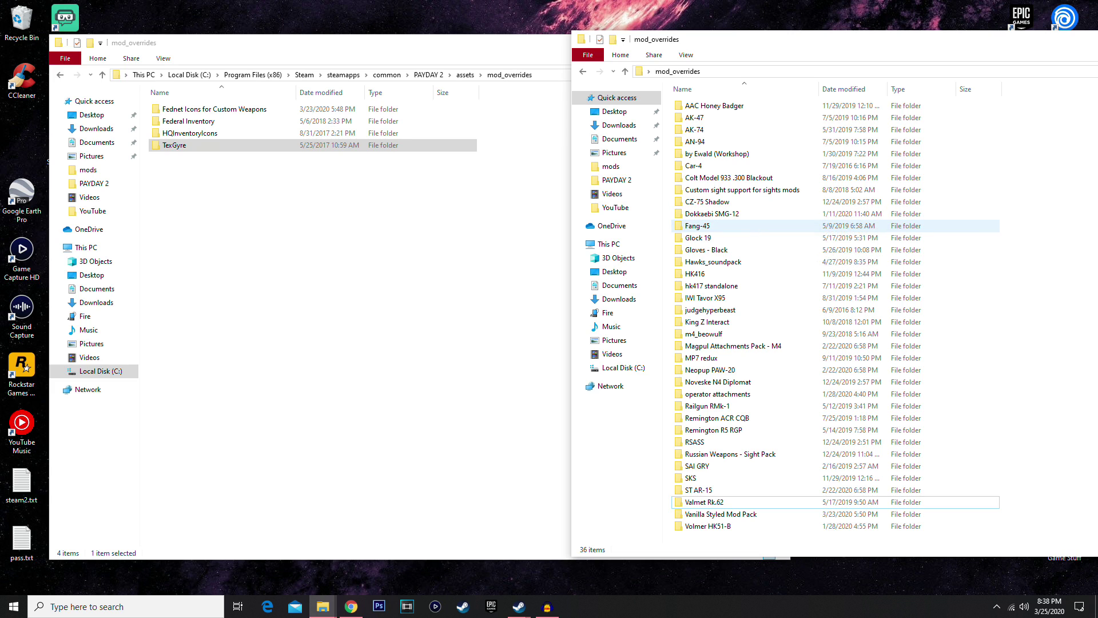
drag(707, 250, 430, 245)
click(1038, 194)
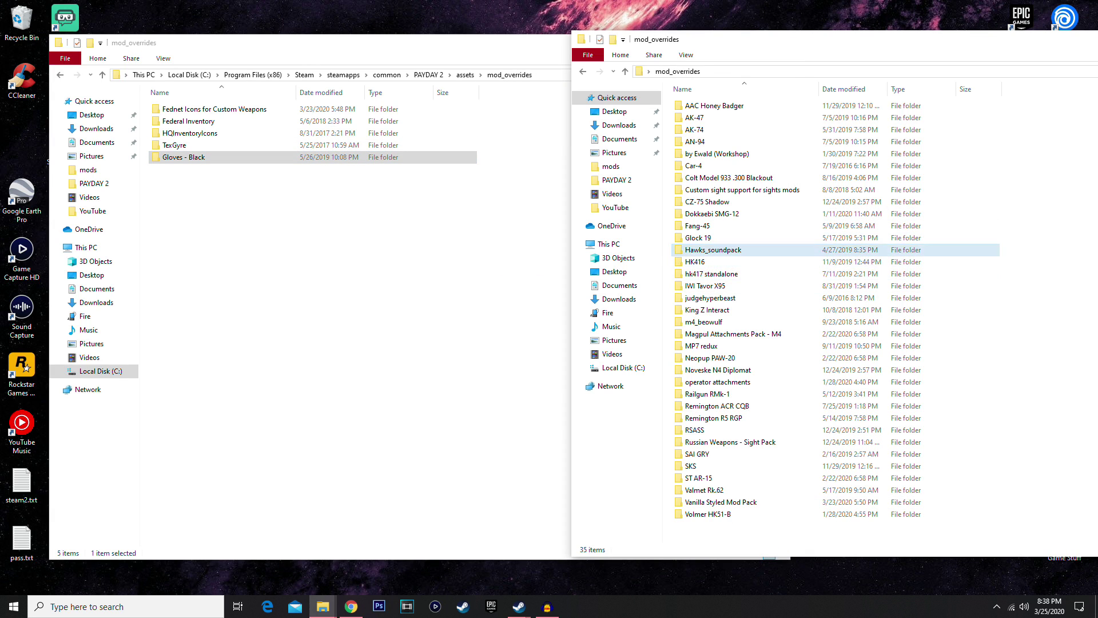
Step: Move the Glock 19, AAC Honey Badger and King Z Interact folders into the game's mod_overrides folder
drag(716, 238, 320, 229)
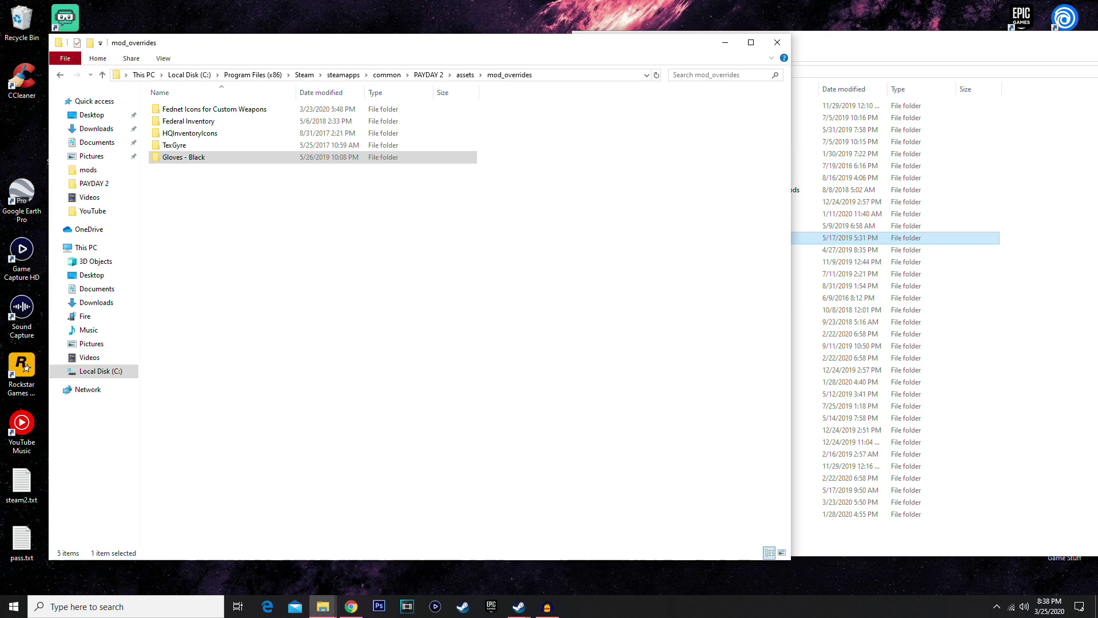
drag(749, 102, 400, 229)
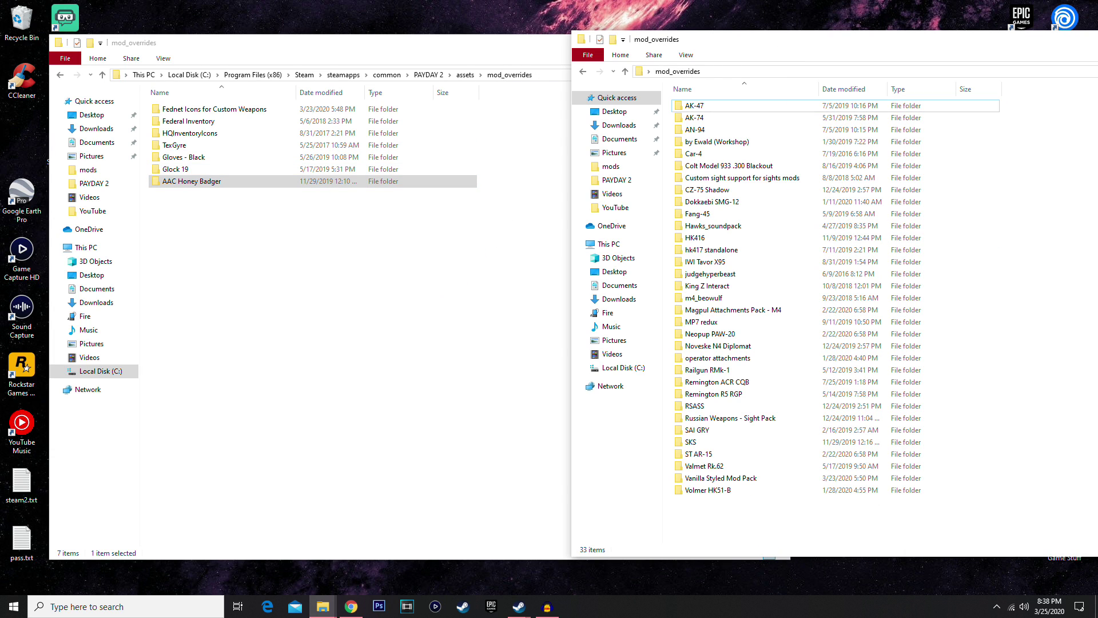
drag(707, 286, 274, 188)
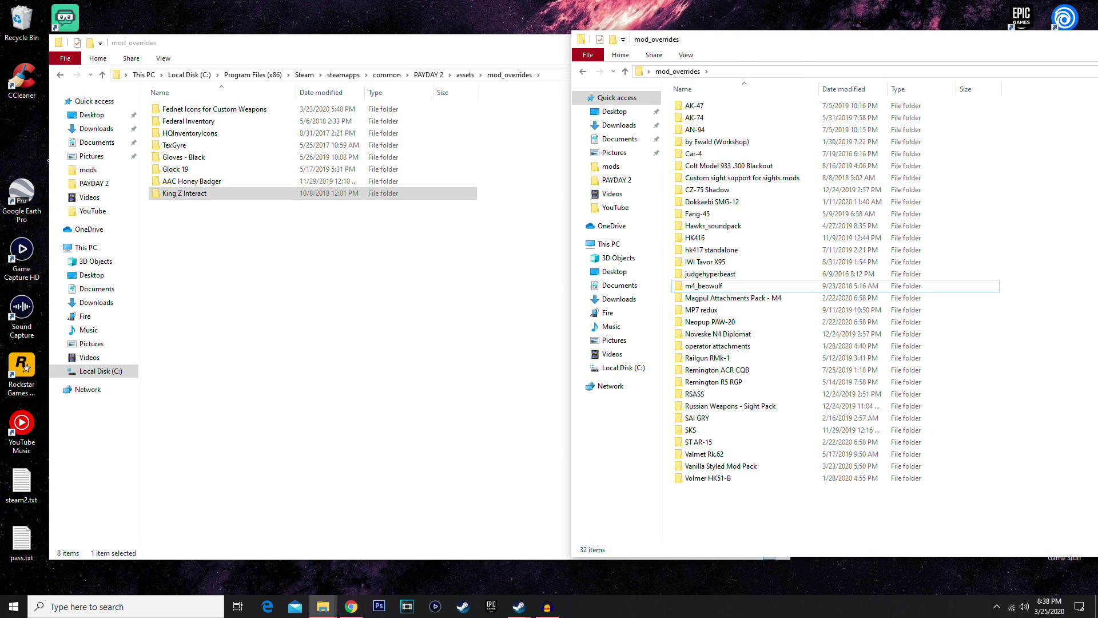
Step: Move all remaining folders from the desktop's mod_overrides folder, including AK-47 and Volmer HK51-B, into the game's mod_overrides folder
drag(718, 500, 714, 102)
drag(714, 142, 366, 270)
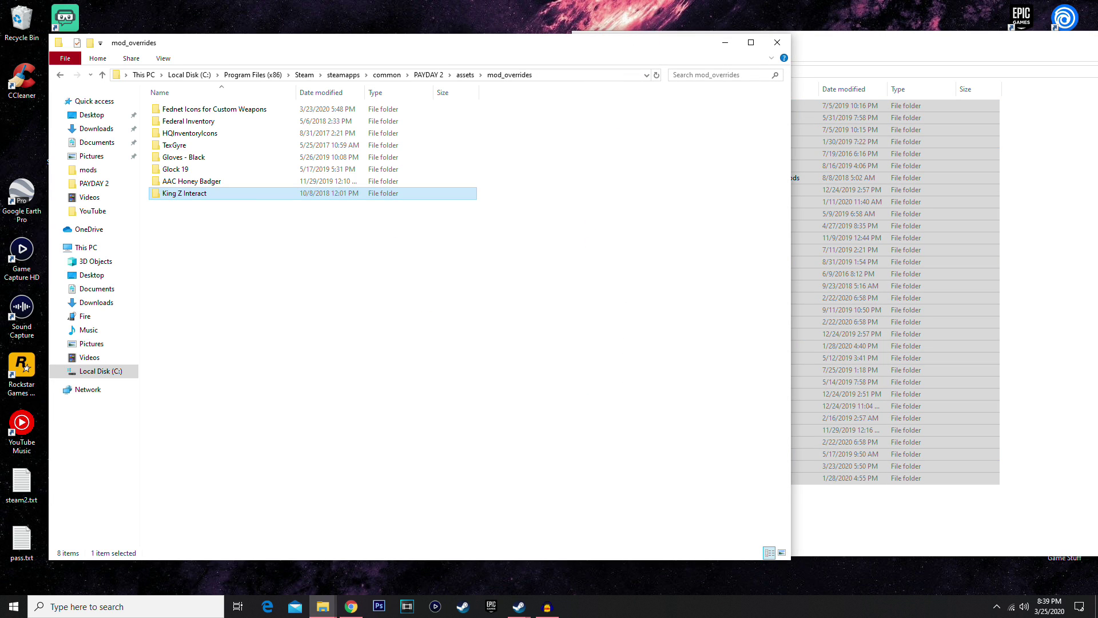
click(458, 320)
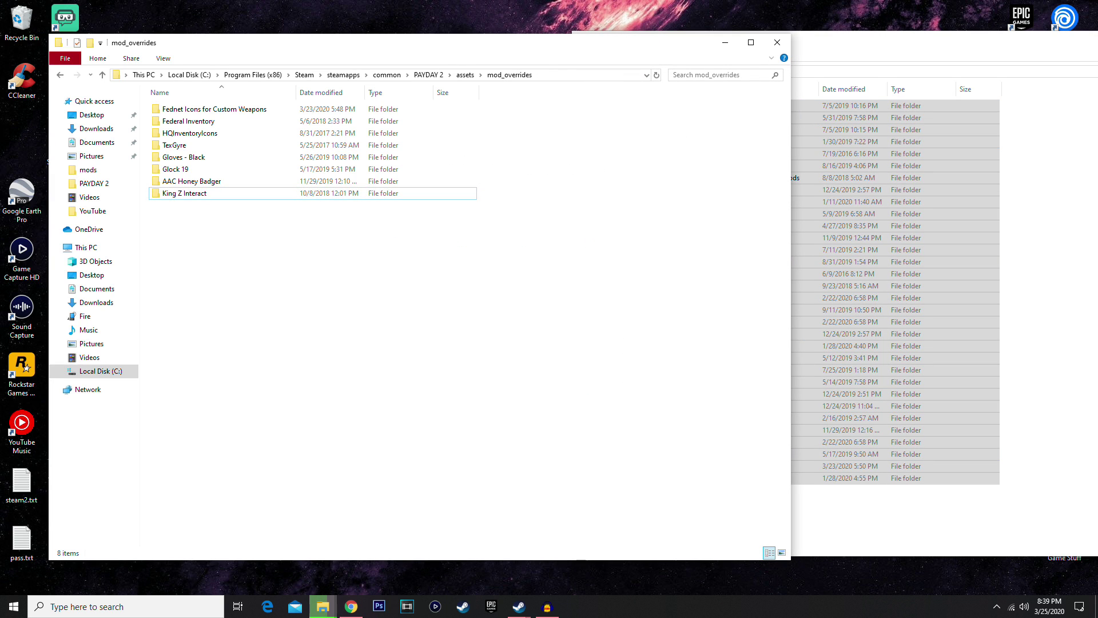
click(892, 518)
drag(805, 40, 556, 37)
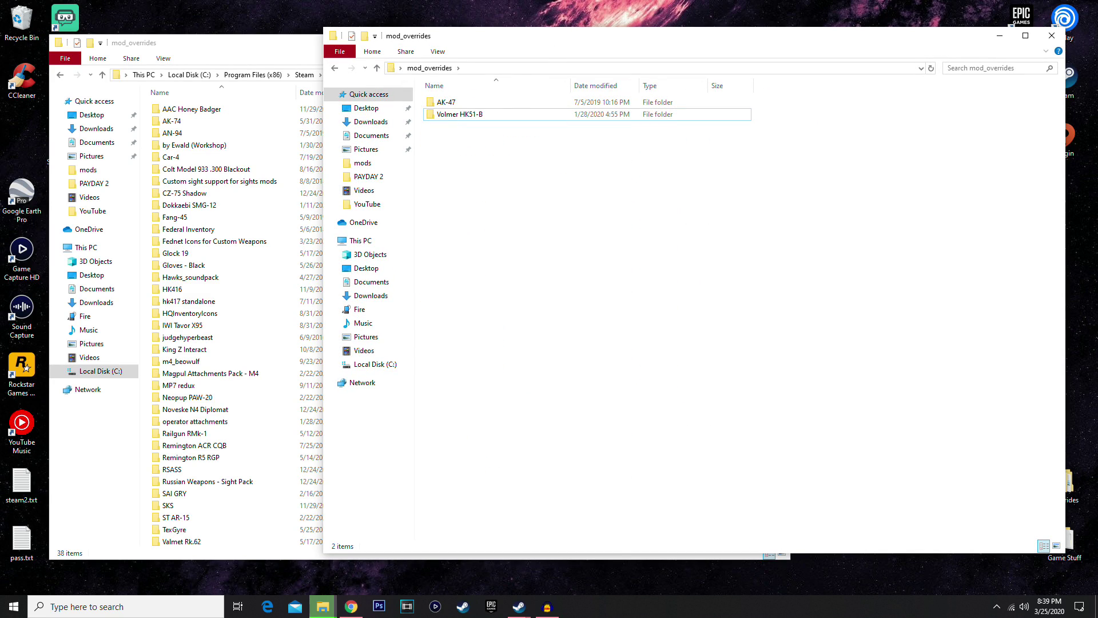
drag(442, 128, 440, 99)
drag(498, 38, 860, 75)
drag(614, 266, 503, 246)
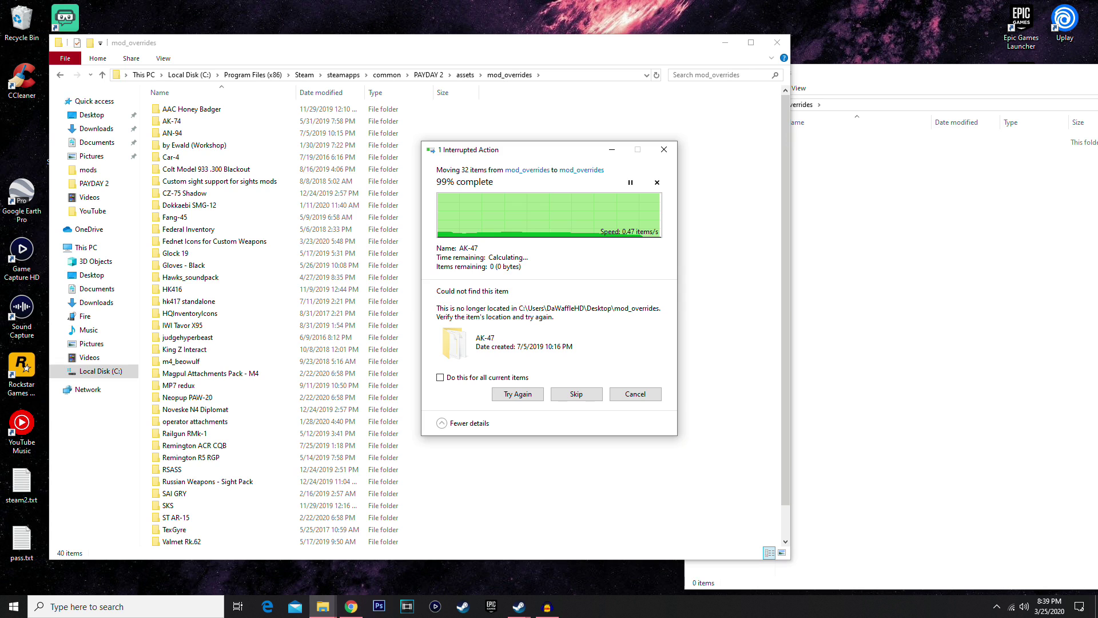
Step: Retry and then skip the interrupted AK-47 move, and close the desktop's mod_overrides window
click(517, 394)
click(576, 393)
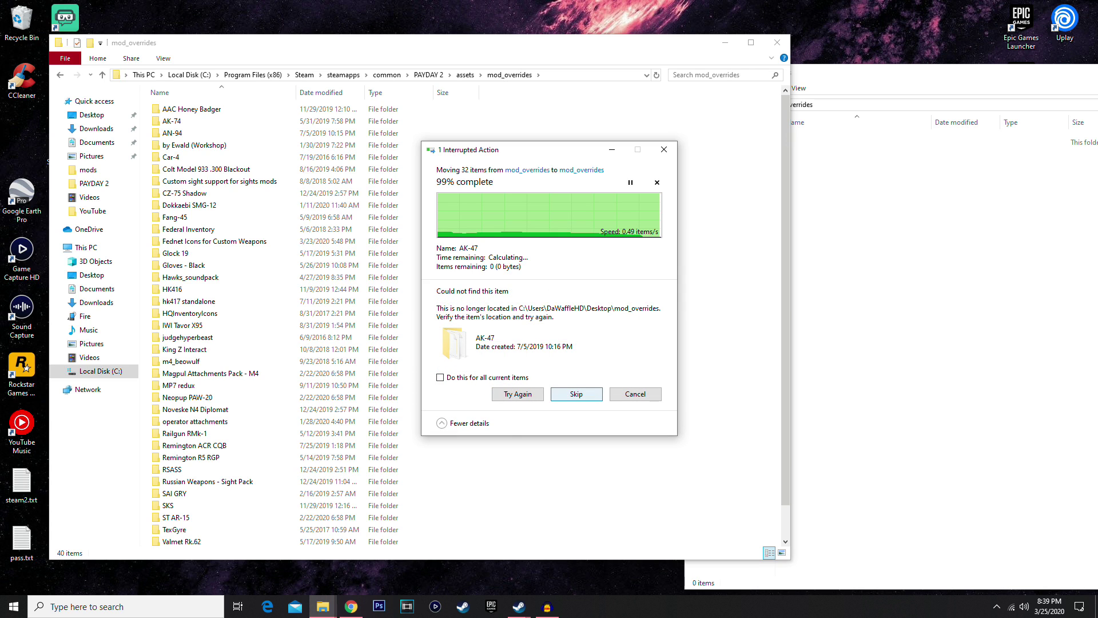
click(576, 272)
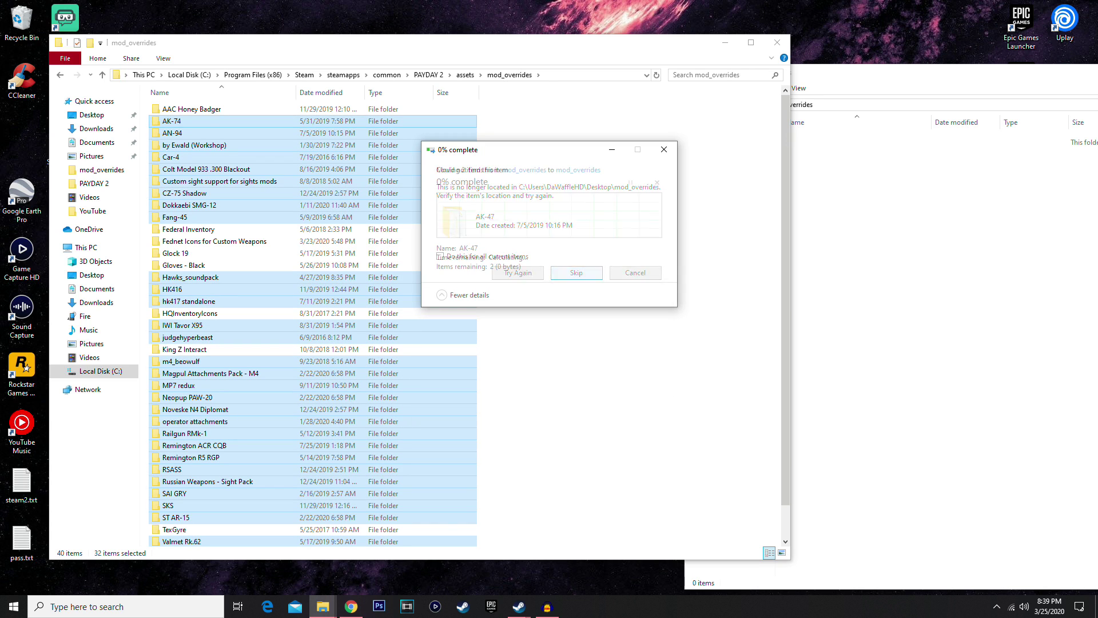
key(Return)
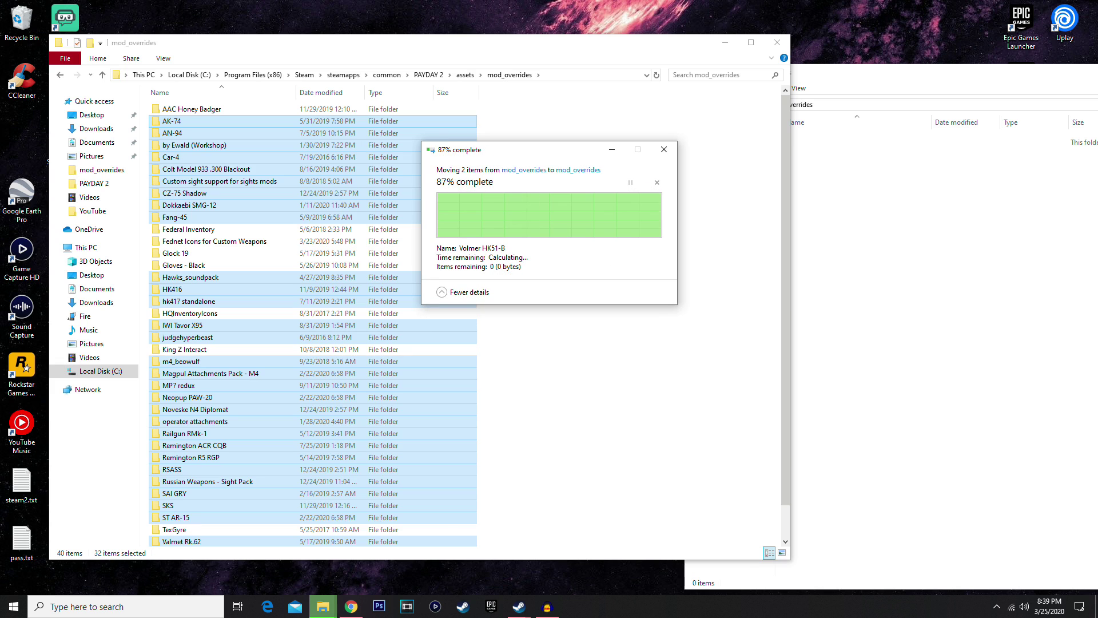
drag(1095, 73, 758, 73)
click(937, 71)
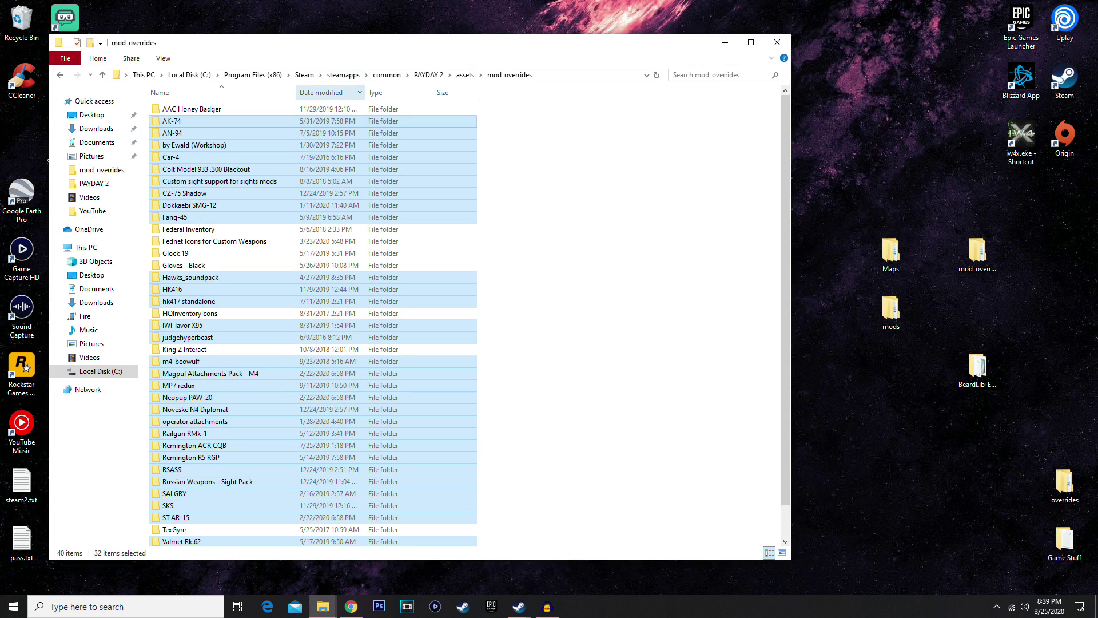
Step: Go up to the PAYDAY 2 folder, look into its assets folder, and open the game's mods folder
click(529, 200)
drag(368, 45, 437, 42)
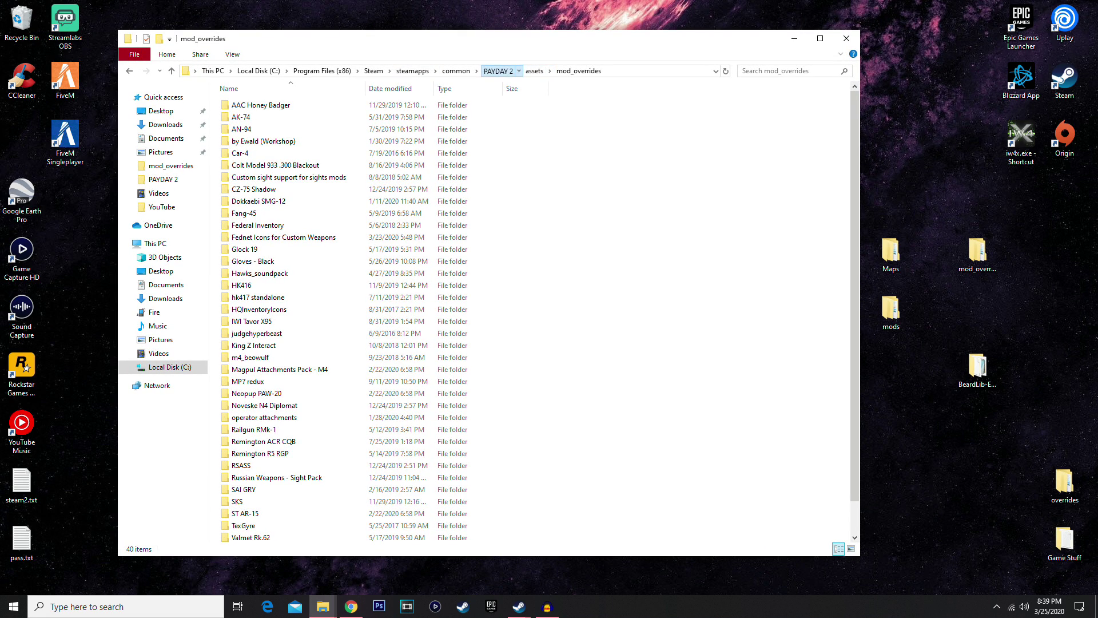
click(497, 71)
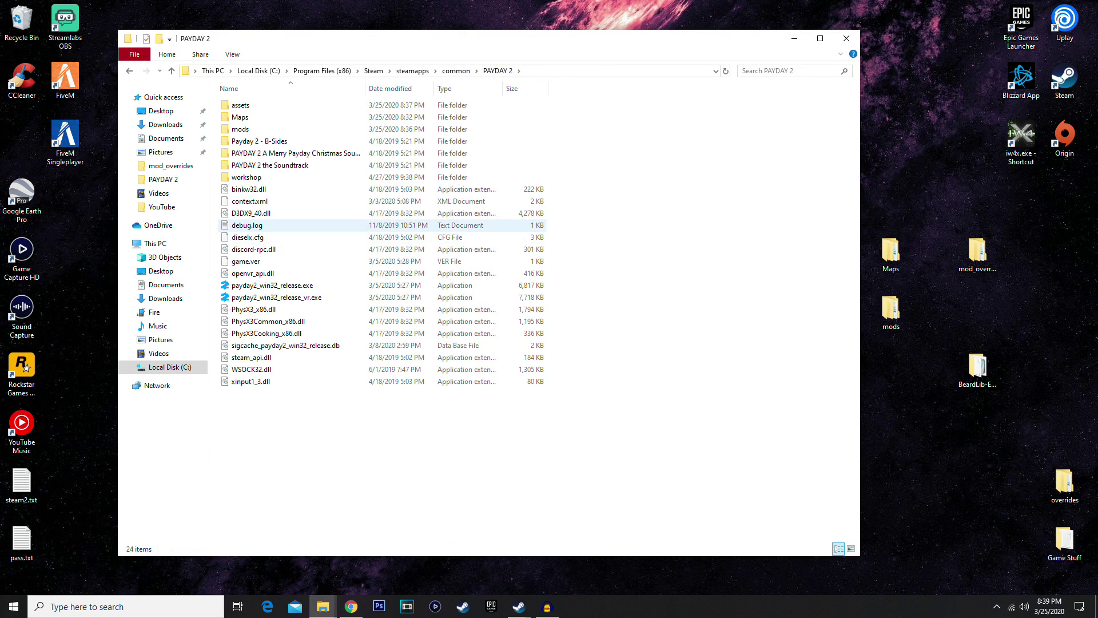
click(238, 105)
double_click(237, 105)
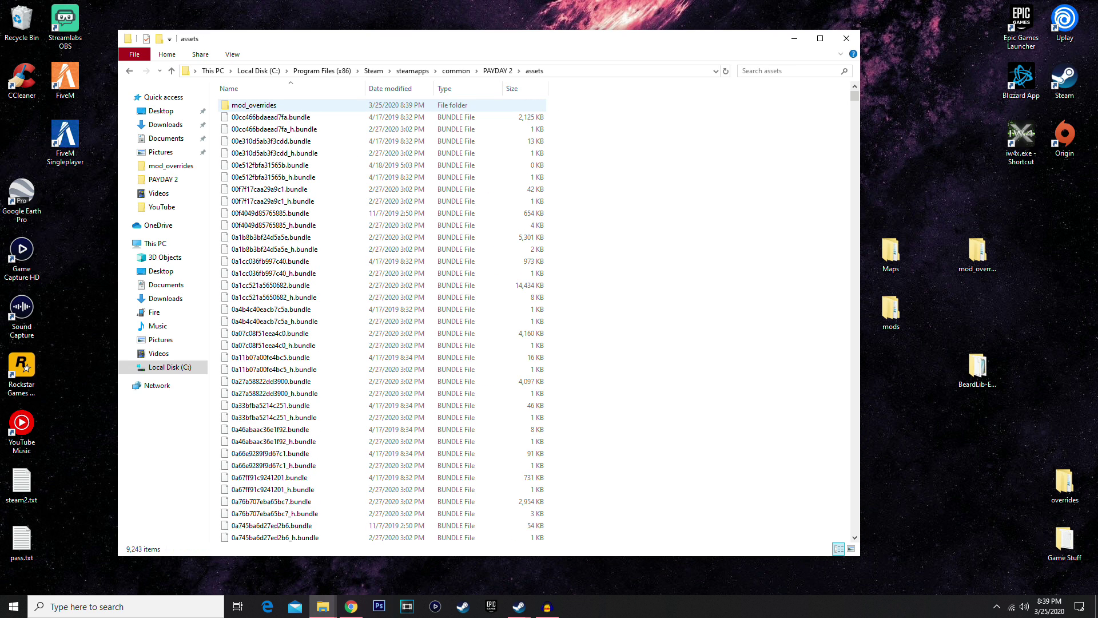
click(497, 71)
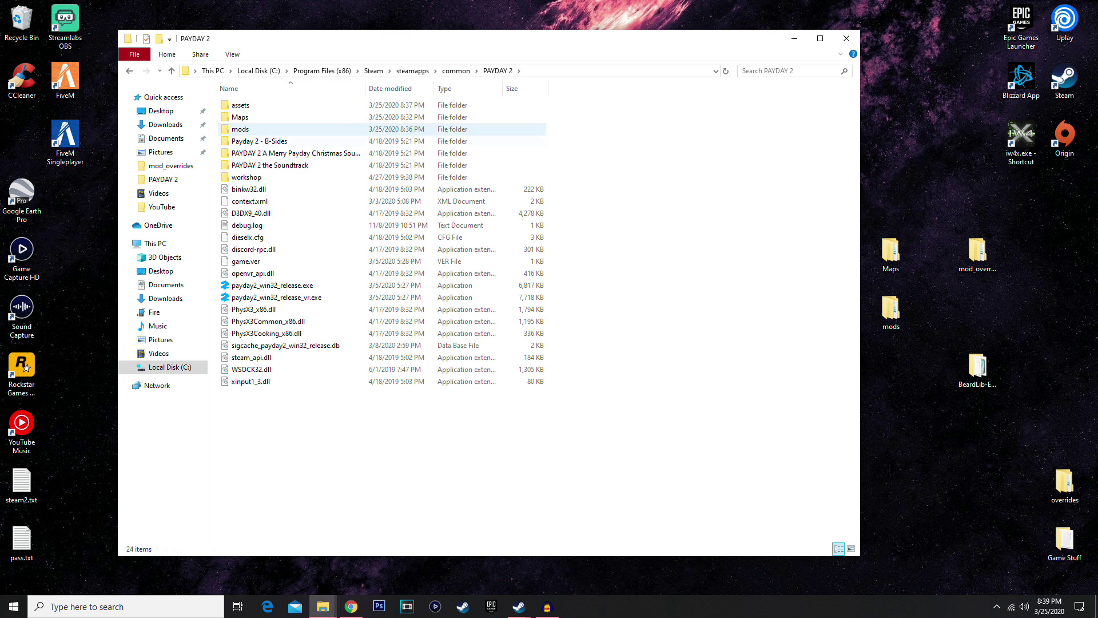
double_click(241, 129)
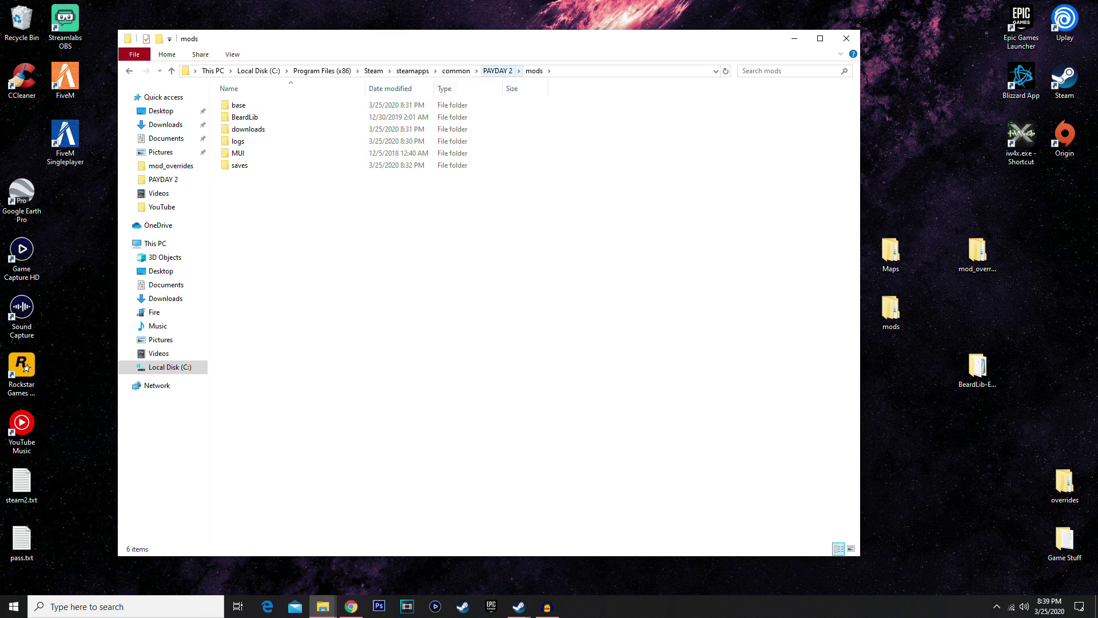
Step: Move everything from the desktop's mods folder into the game's mods folder, replacing the files in the destination
double_click(890, 308)
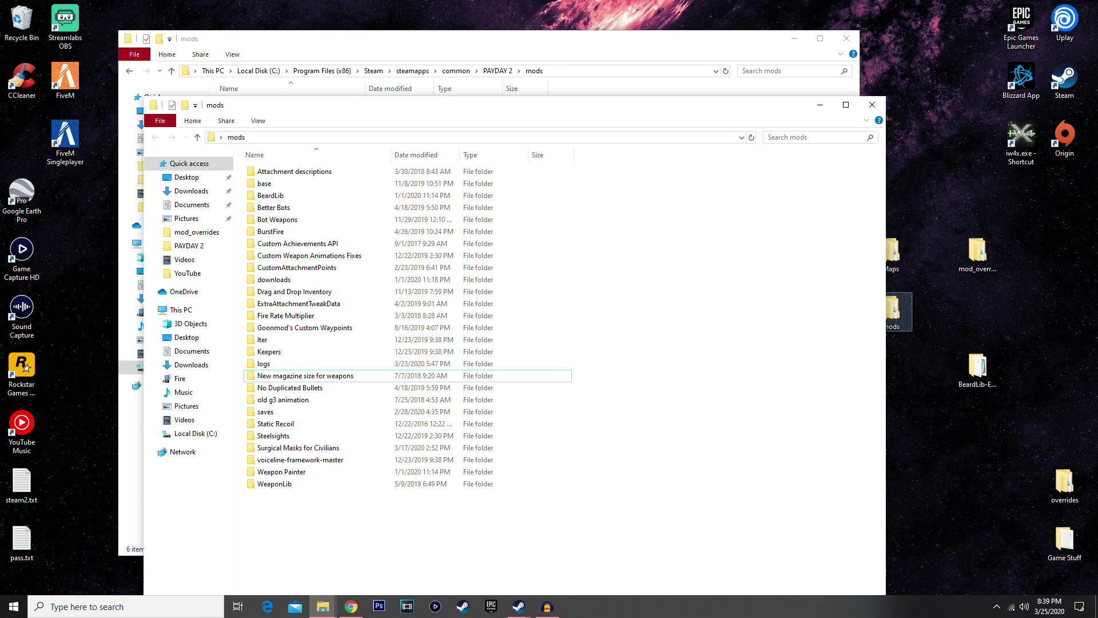
drag(380, 105, 832, 53)
drag(748, 460, 443, 260)
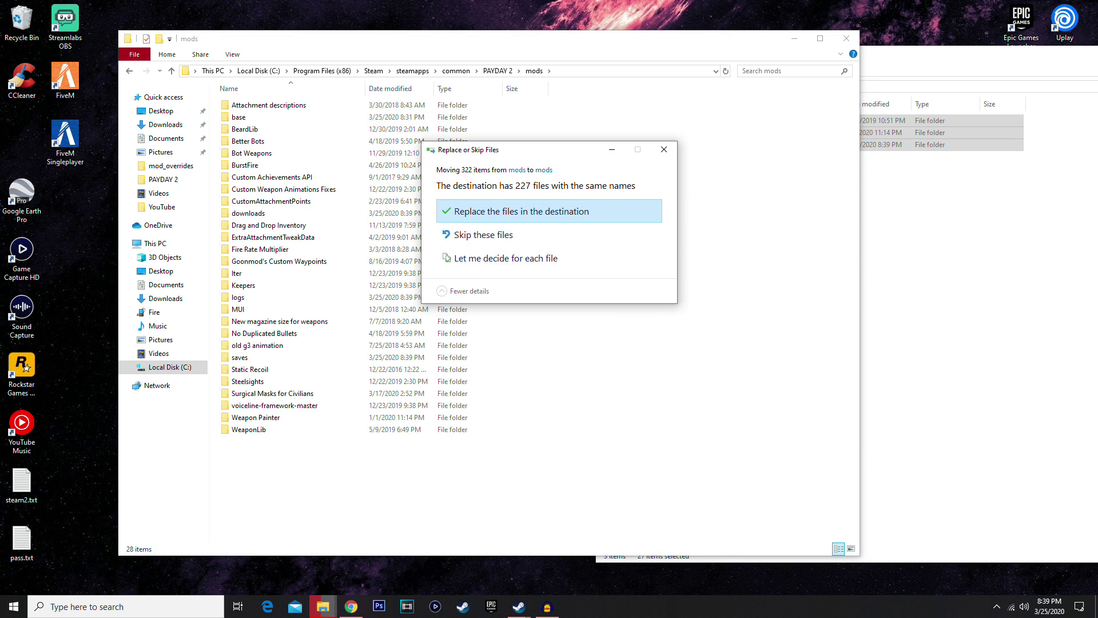
click(532, 212)
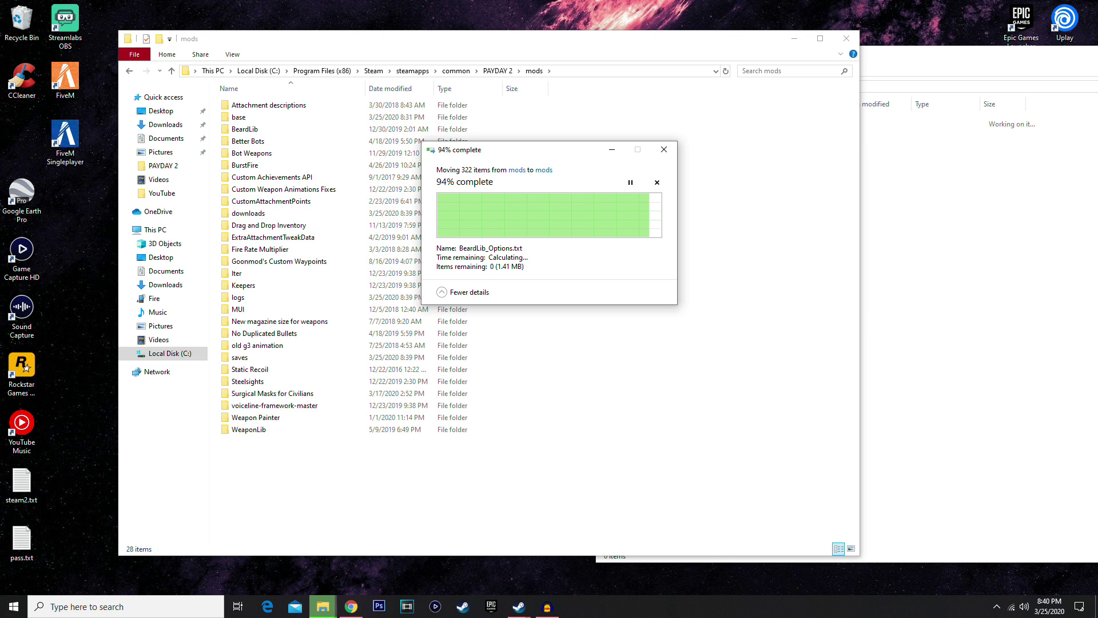
click(617, 240)
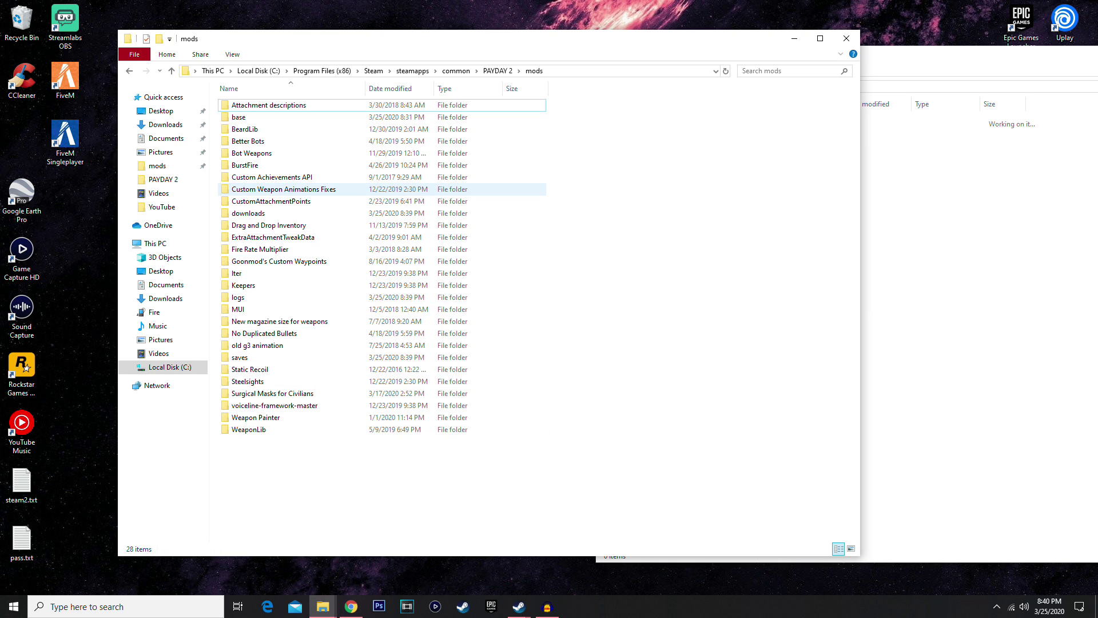
click(298, 189)
click(326, 201)
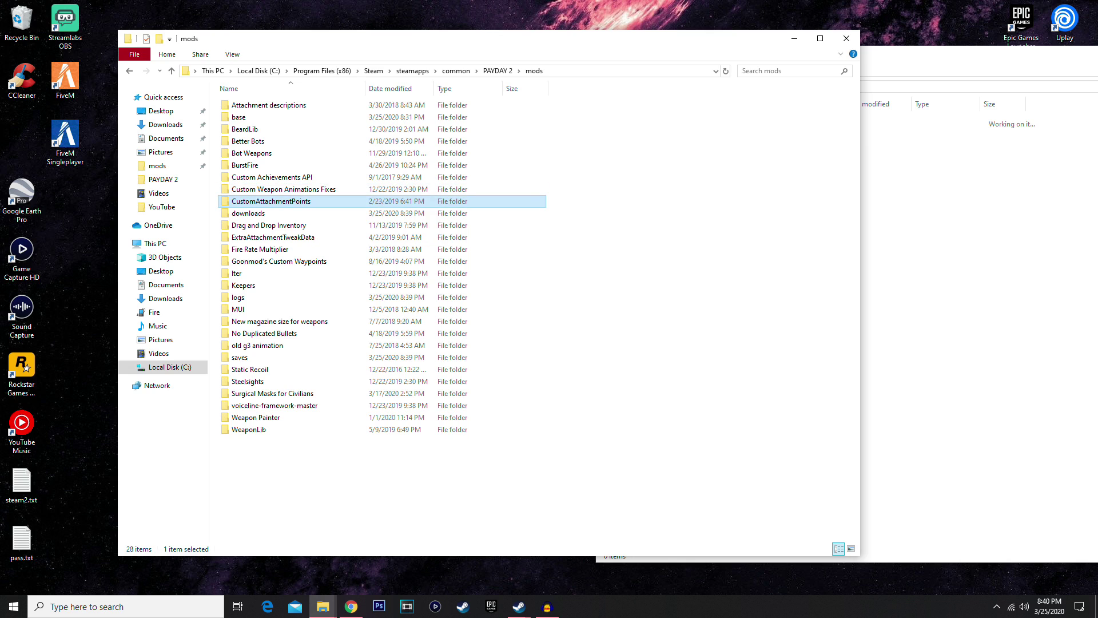
click(606, 246)
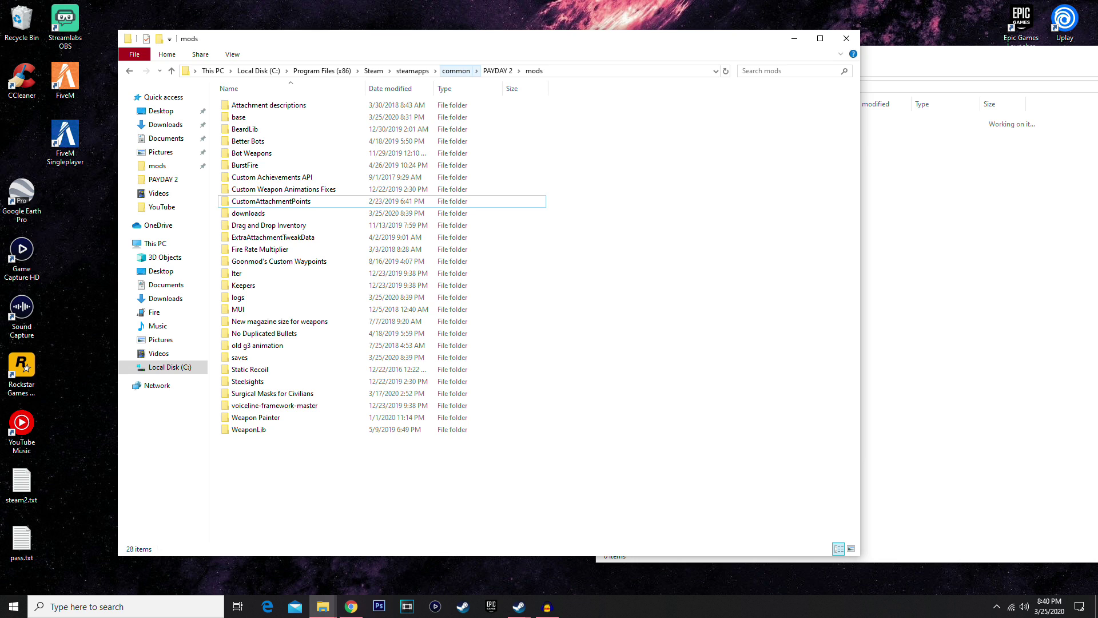
Step: Create a folder named maps in the PAYDAY 2 folder, accepting the merge with the existing Maps folder, and open it
click(497, 70)
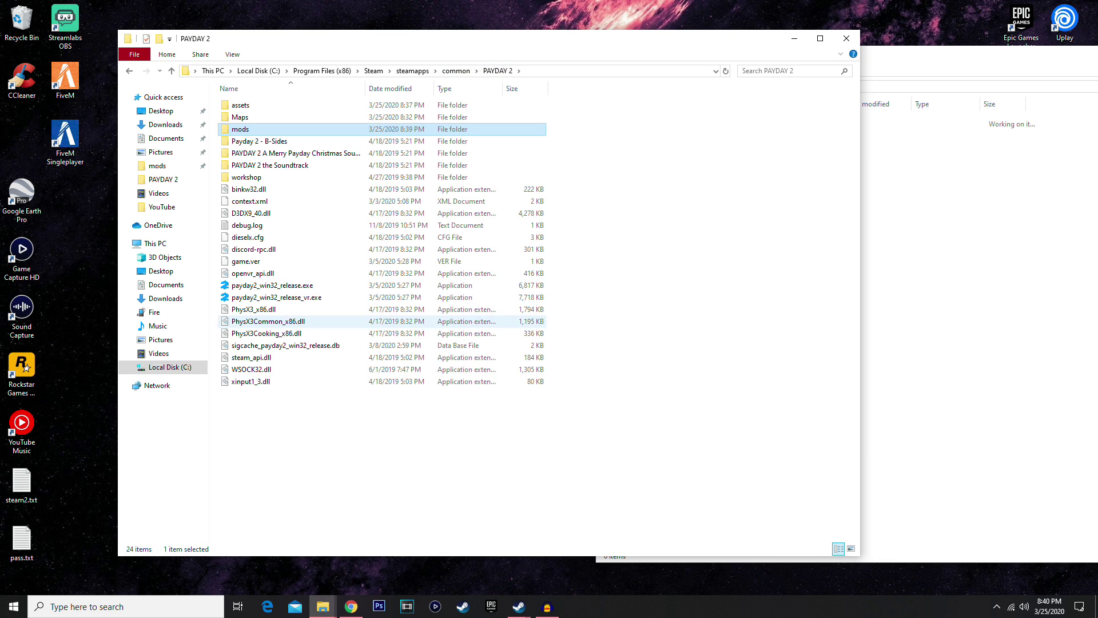
right_click(318, 434)
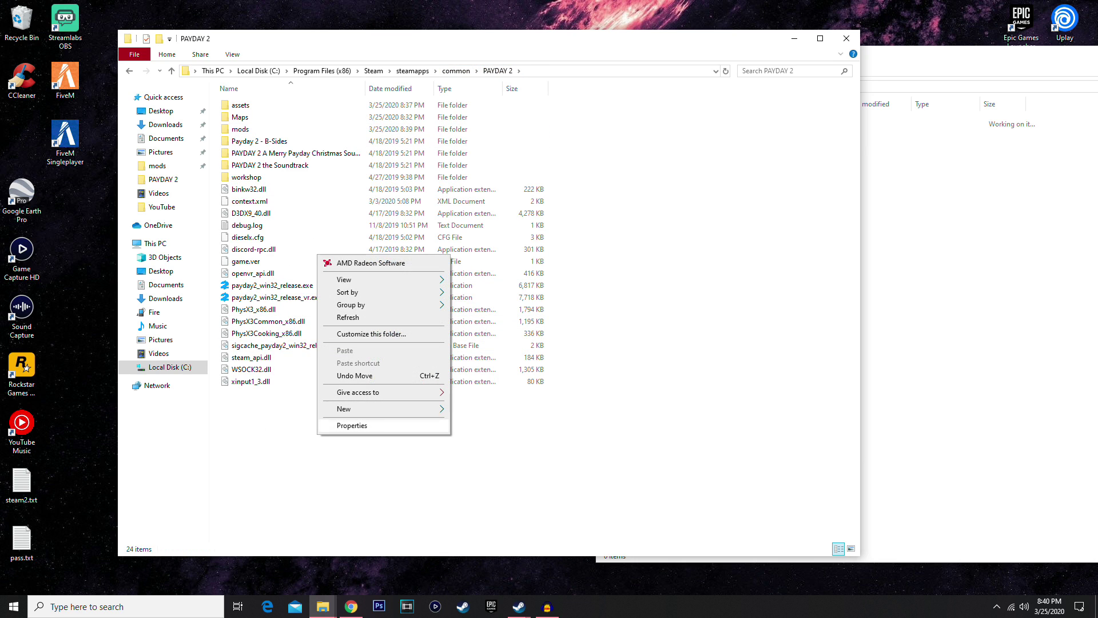
mouse_move(344, 409)
click(476, 409)
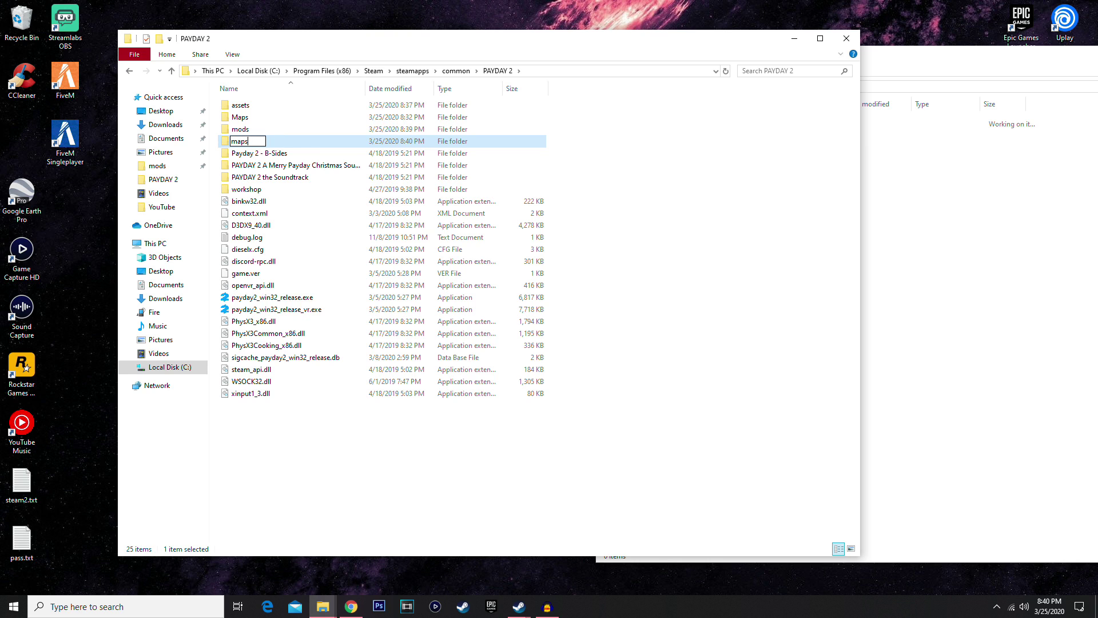
key(Return)
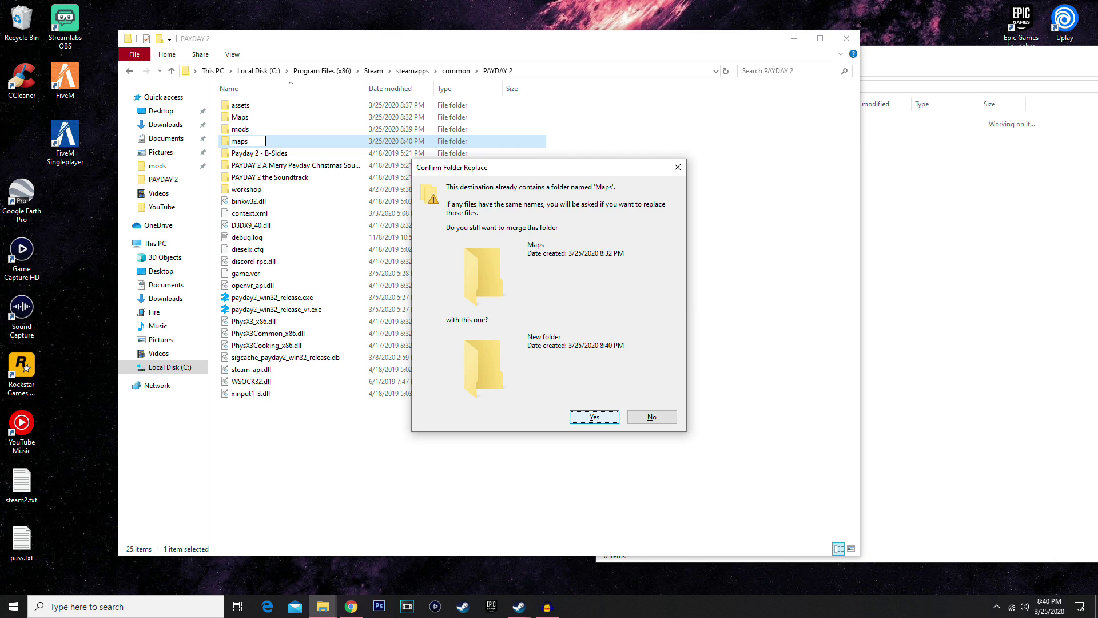
key(Return)
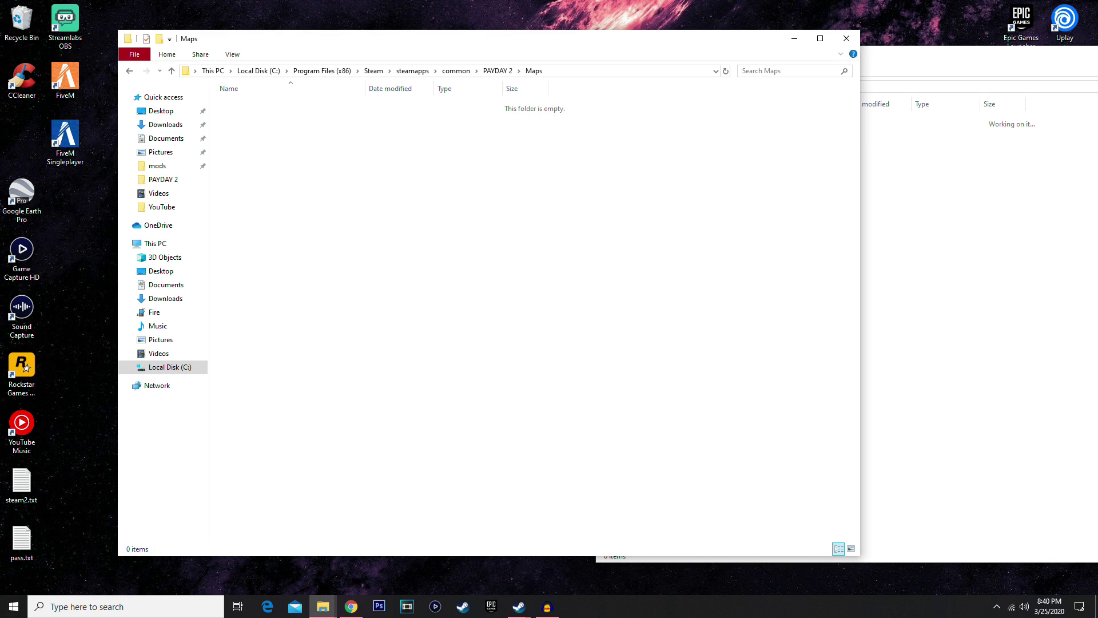
Step: Close the desktop's mods window and open the desktop's Maps folder alongside the game's Maps folder
drag(866, 59, 545, 72)
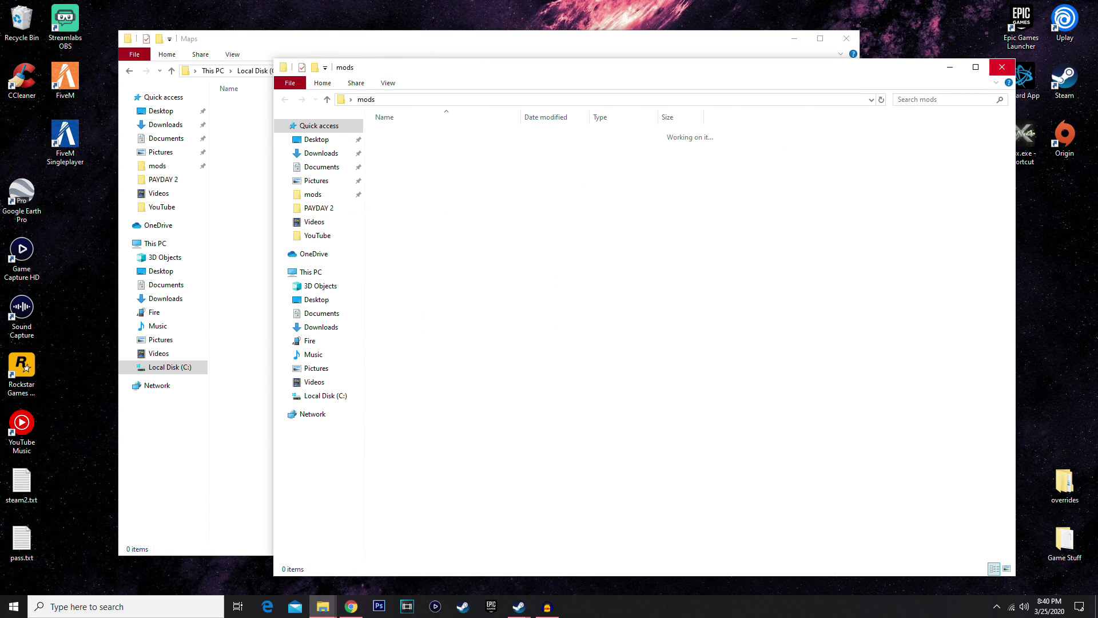
click(1002, 67)
double_click(890, 252)
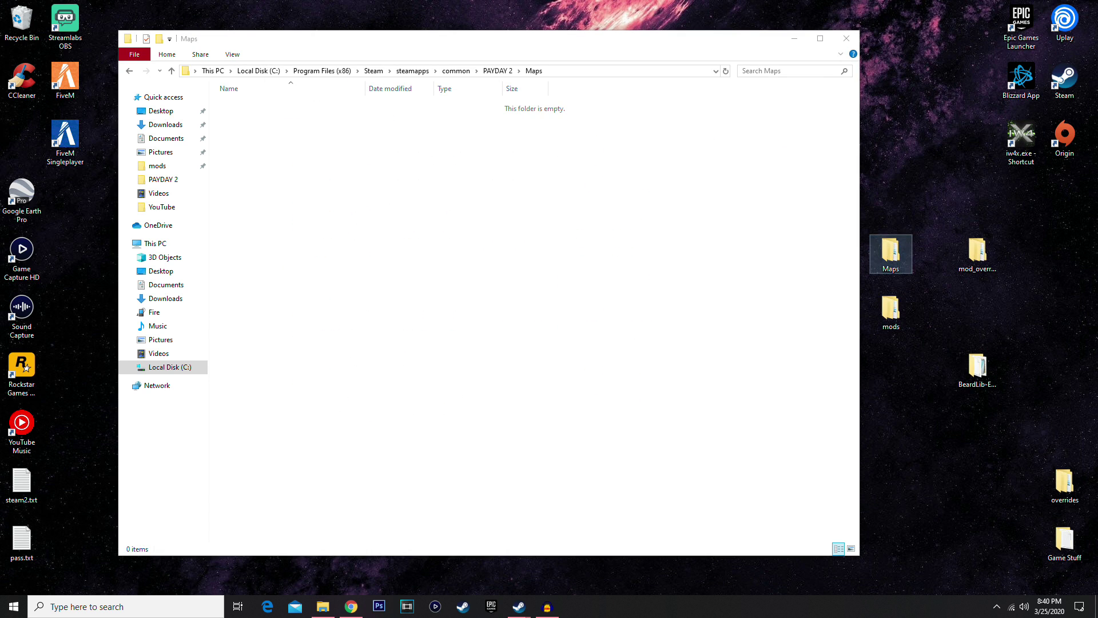
drag(515, 75, 826, 78)
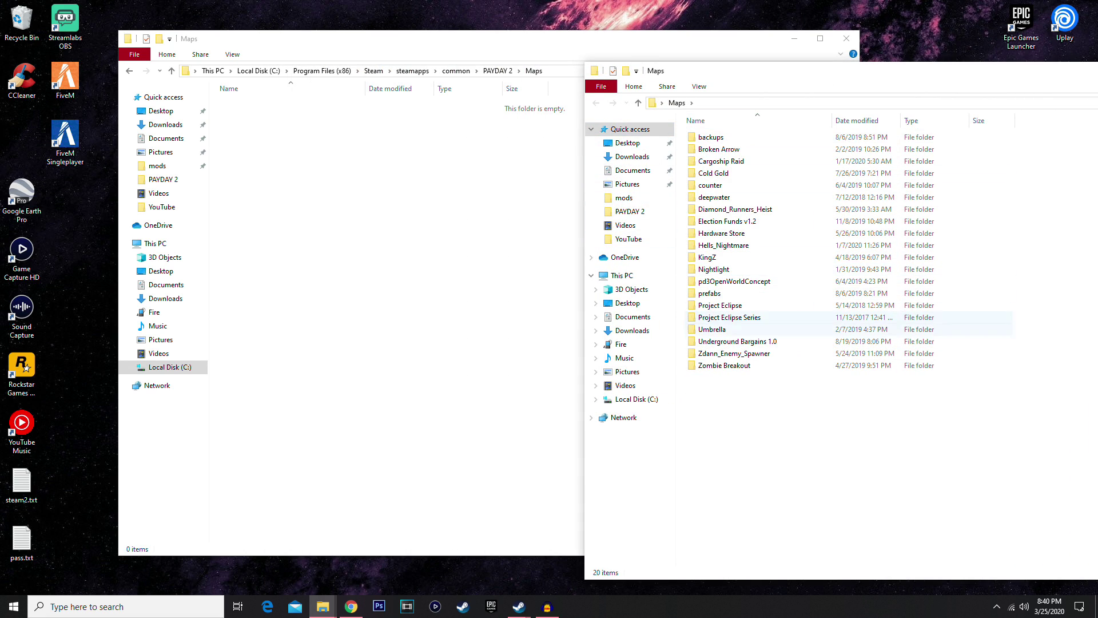
Step: Move the Zdann_Enemy_Spawner, Diamond_Runners_Heist and Broken Arrow folders from the desktop's Maps folder into the game's Maps folder
drag(734, 353, 468, 286)
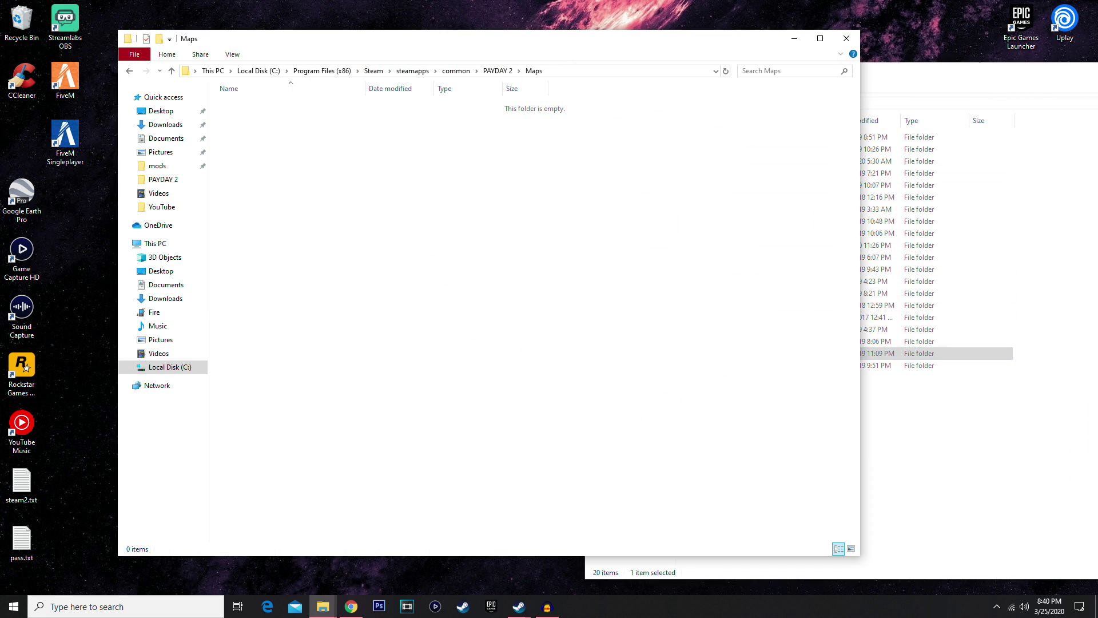
drag(735, 208, 435, 240)
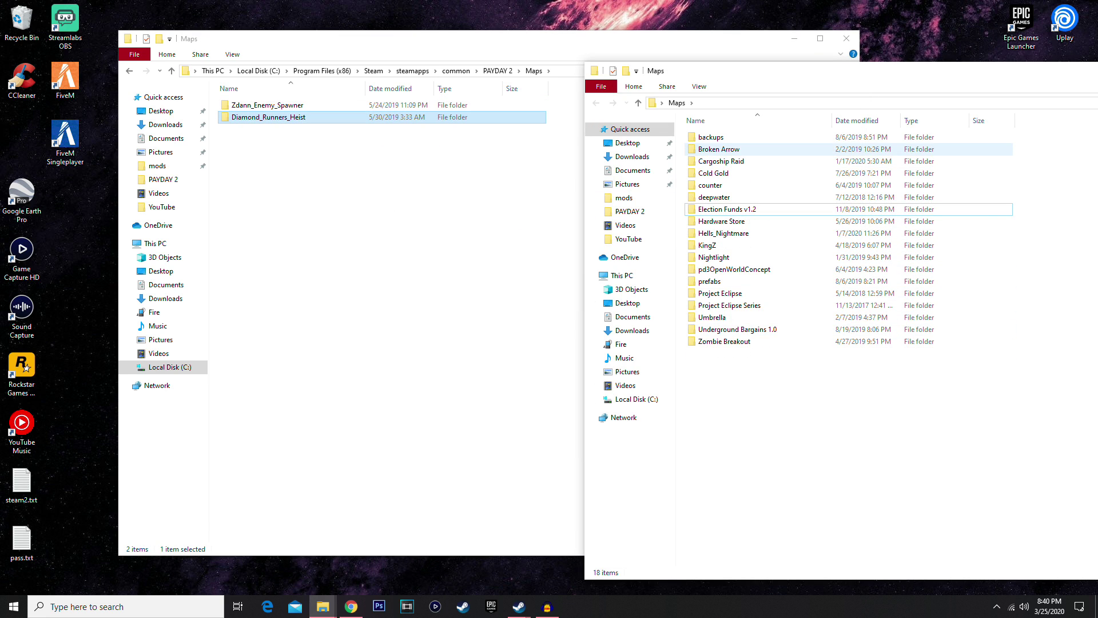
drag(745, 150, 458, 234)
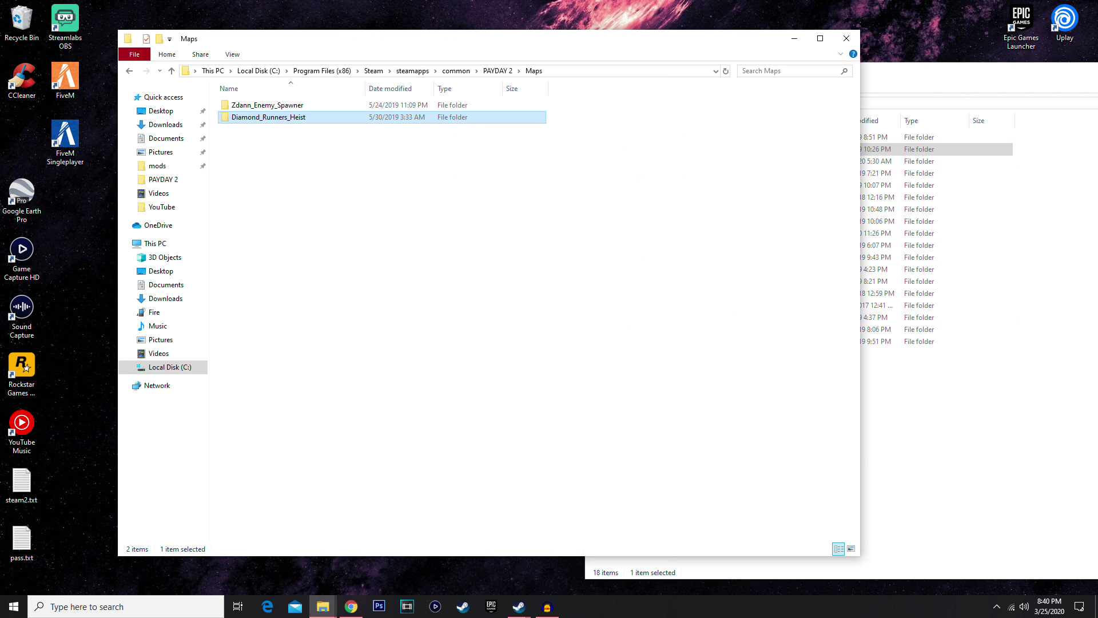
click(915, 380)
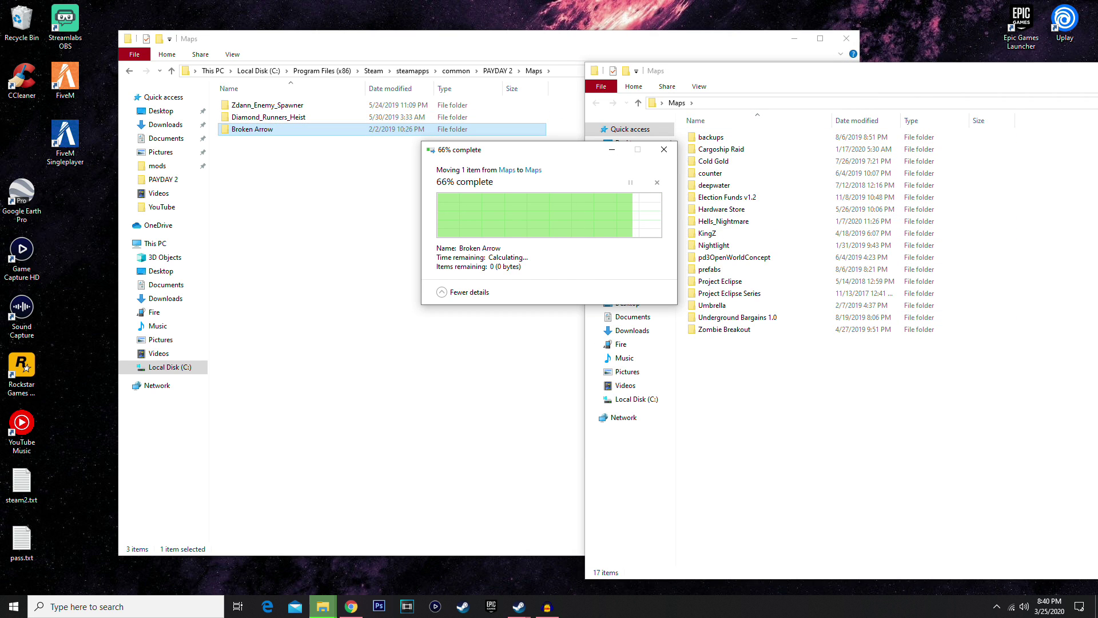
Step: Close the desktop's Maps window, go up from the game's Maps folder to steamapps, and close that window too
drag(1093, 73, 657, 82)
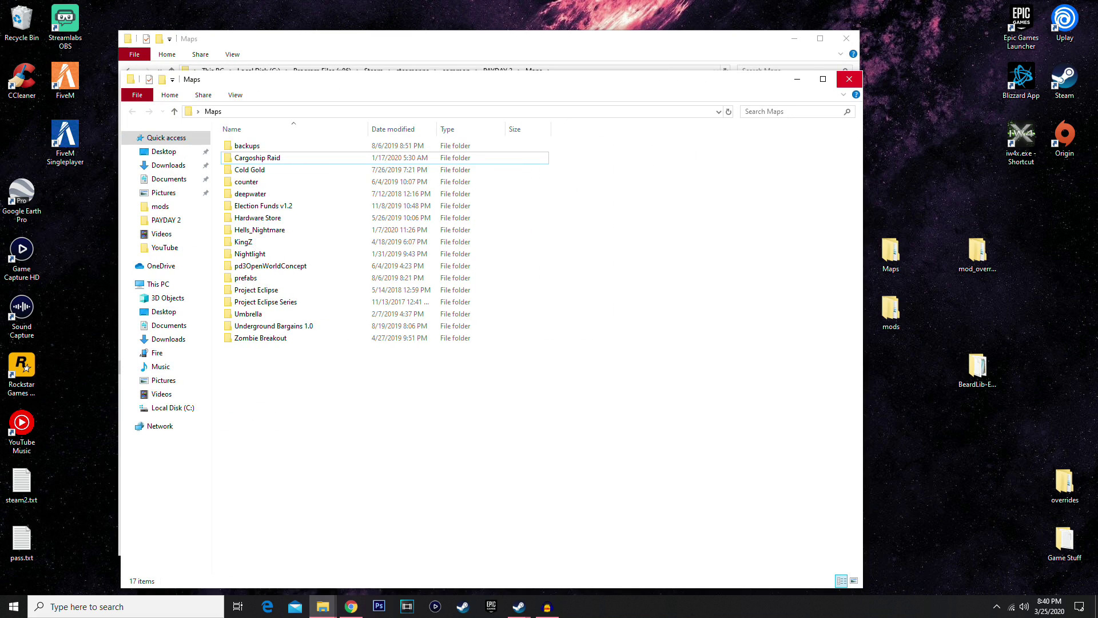
click(849, 79)
click(666, 200)
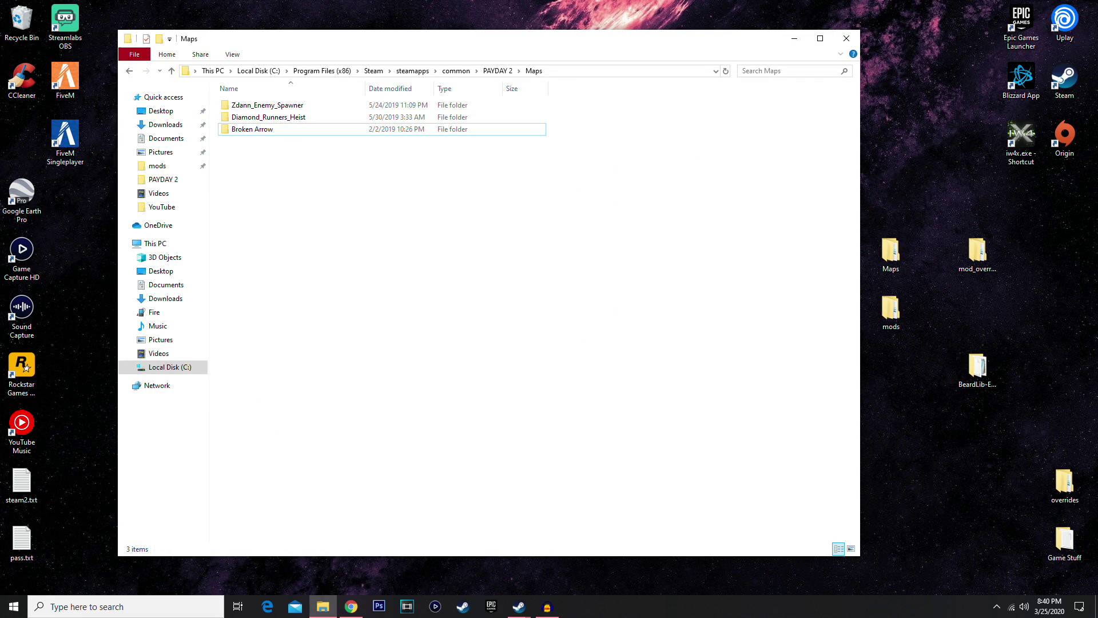
click(456, 70)
click(412, 70)
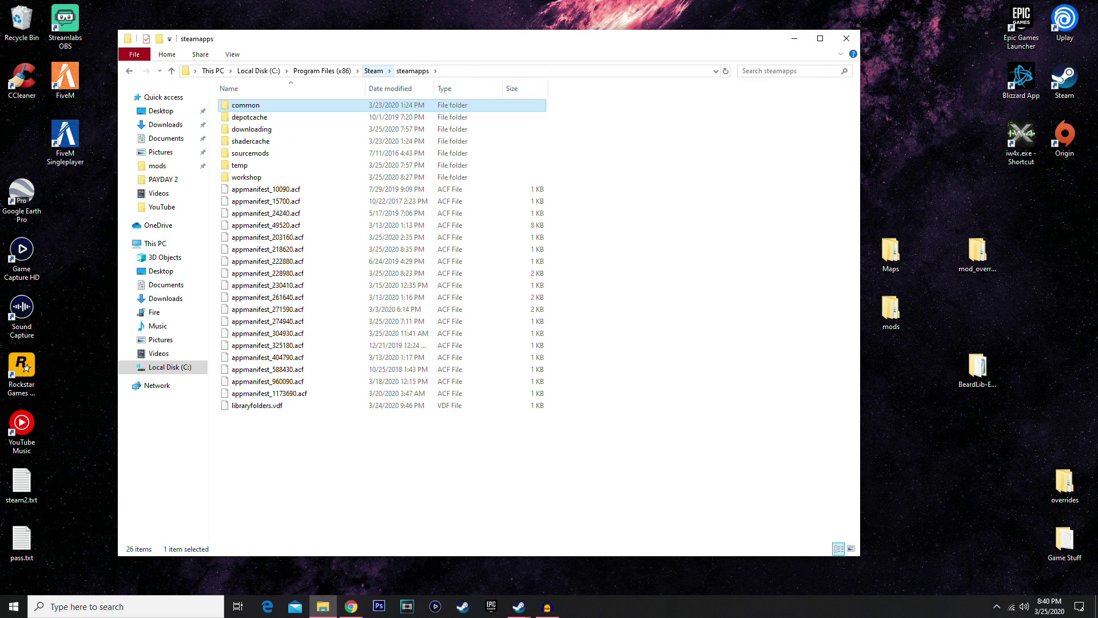
click(641, 189)
click(846, 39)
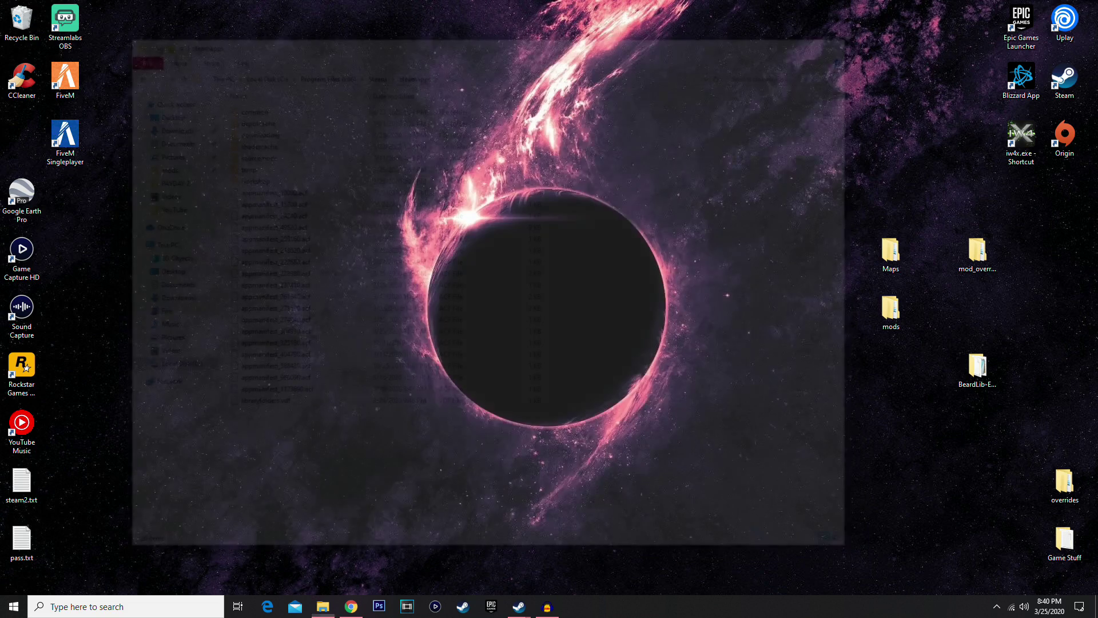
Step: Switch to Steam, launch PAYDAY 2 from the library, and continue past the intro and title screen to the main menu
click(351, 606)
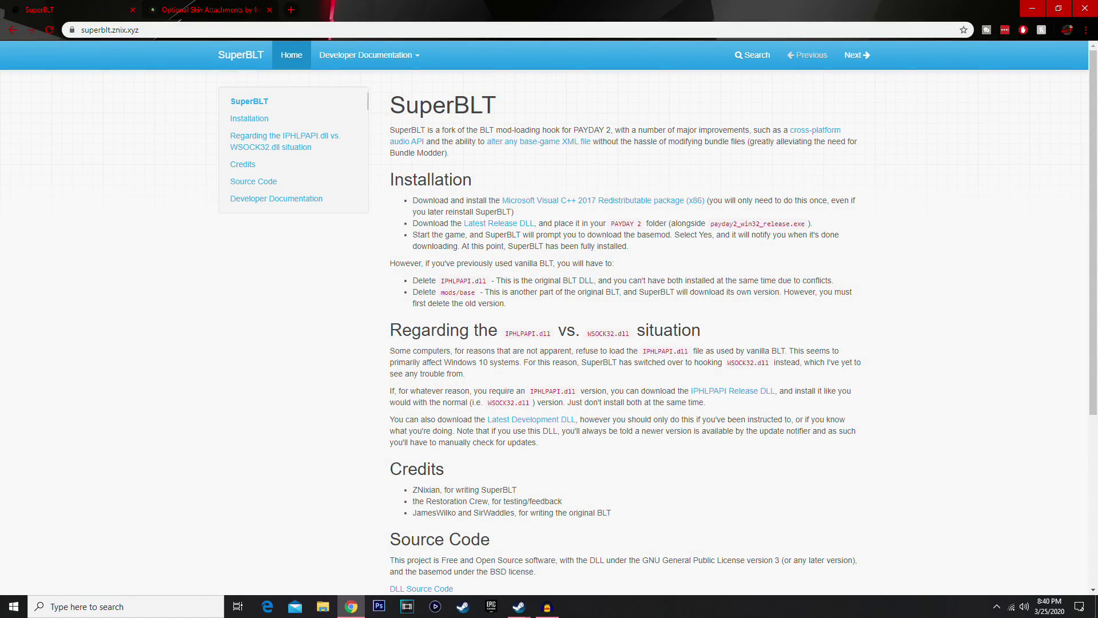
click(519, 606)
click(485, 557)
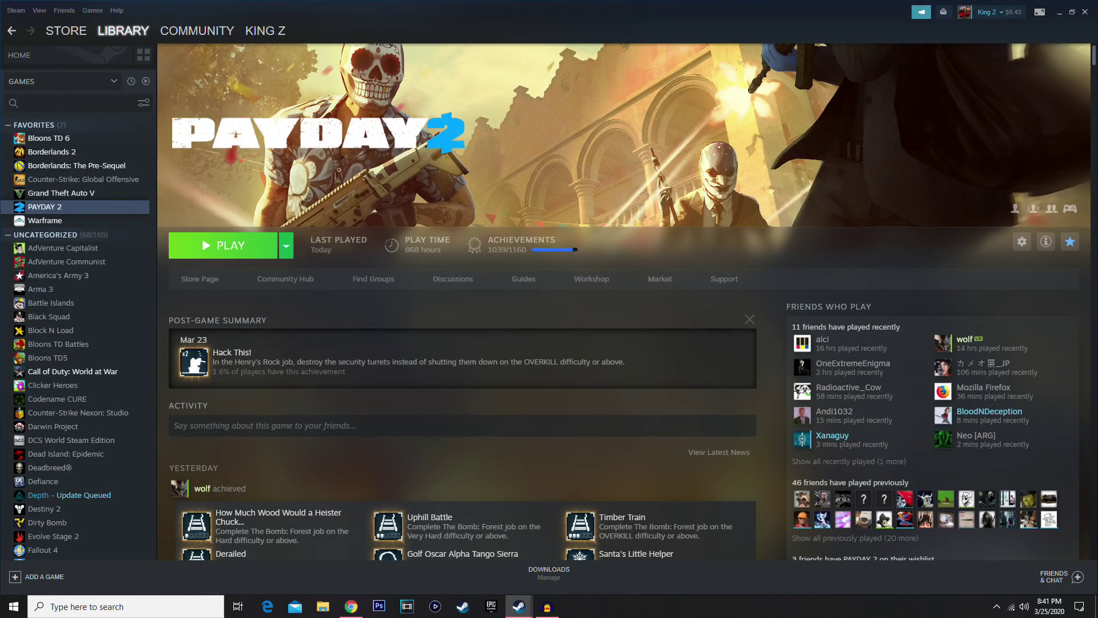
click(223, 245)
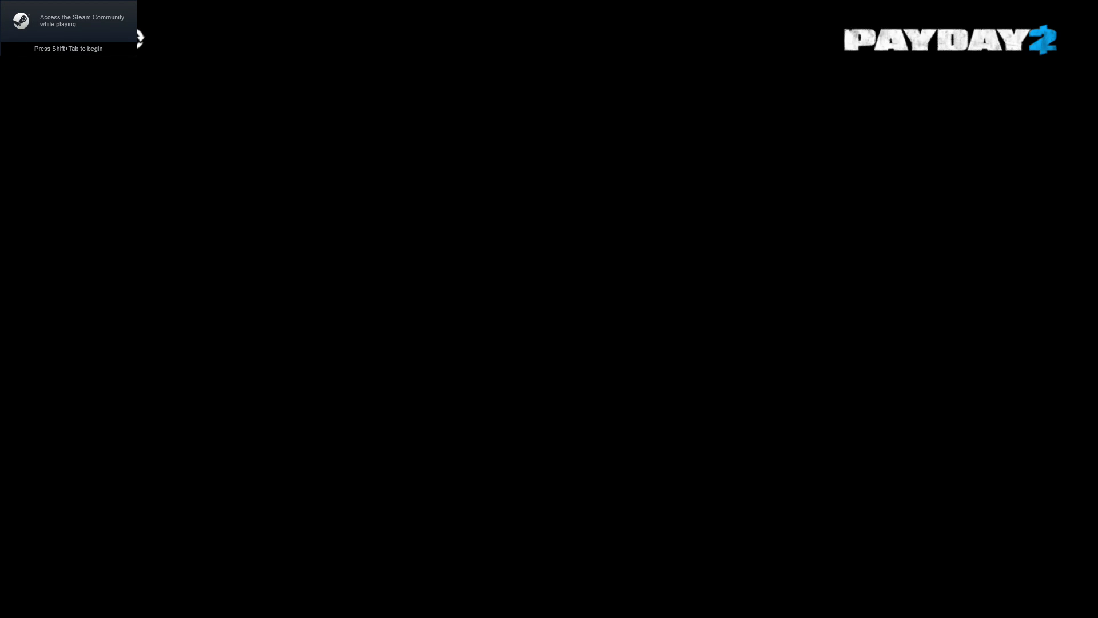
key(space)
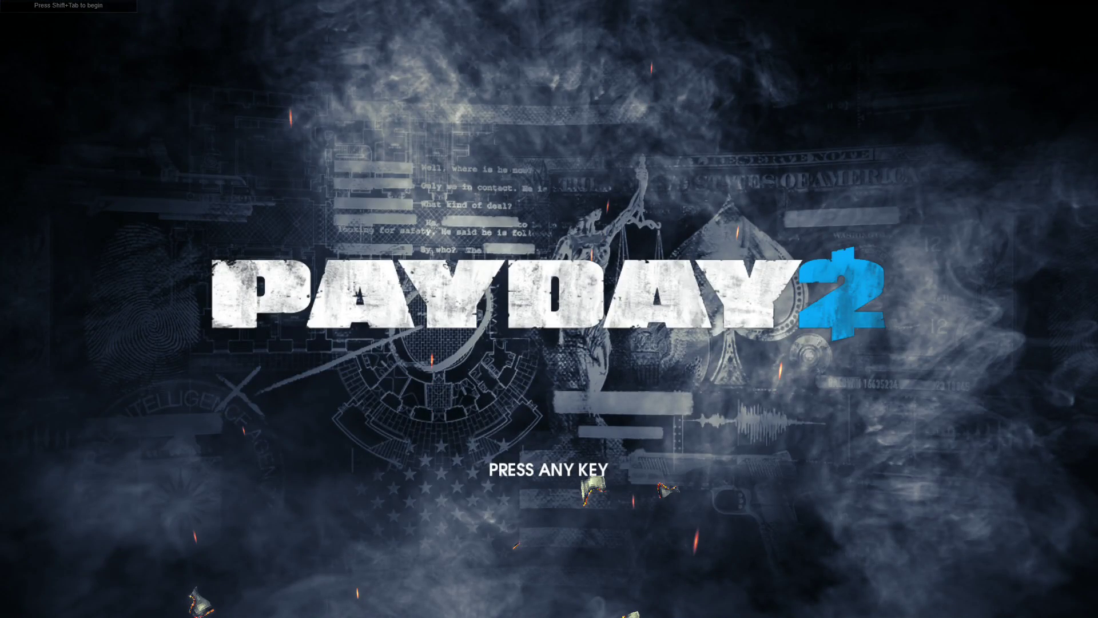
key(Return)
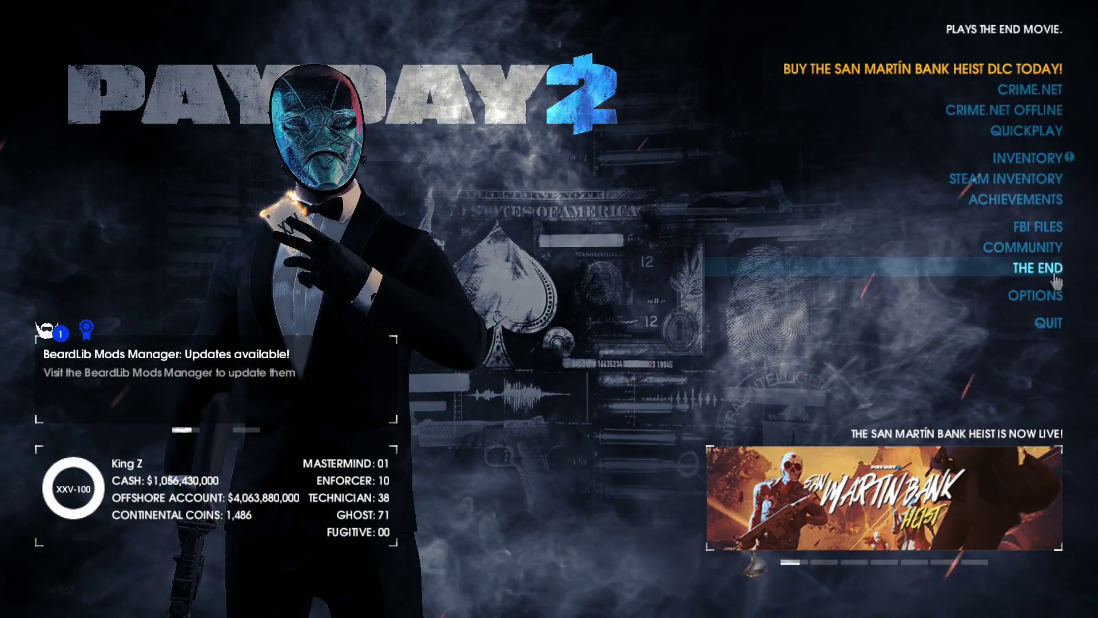
Step: Open the inventory's primary weapons and look through the weapon slot pages up to page 10
click(1028, 159)
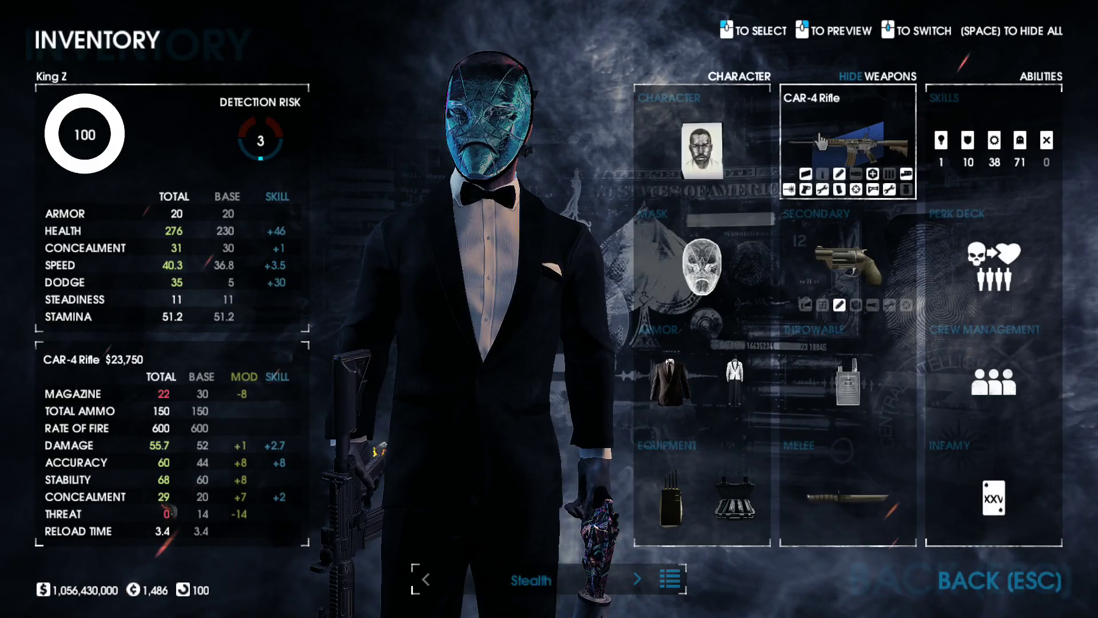
click(835, 166)
scroll(572, 197, down, 9)
scroll(498, 203, up, 2)
scroll(605, 216, down, 1)
scroll(603, 216, down, 1)
scroll(600, 217, up, 4)
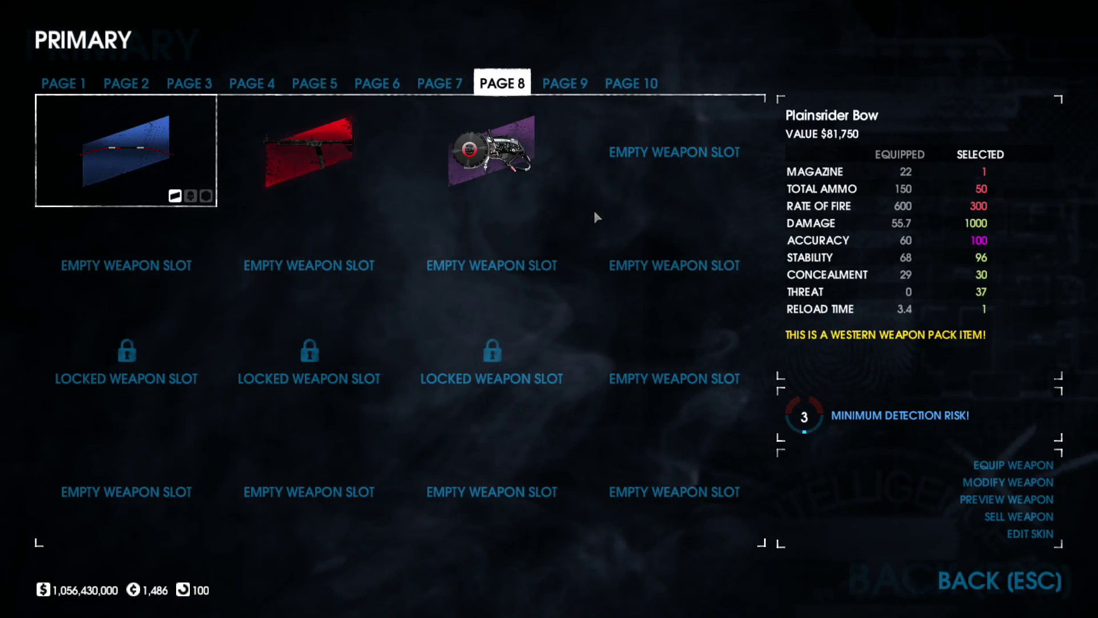
scroll(595, 216, down, 3)
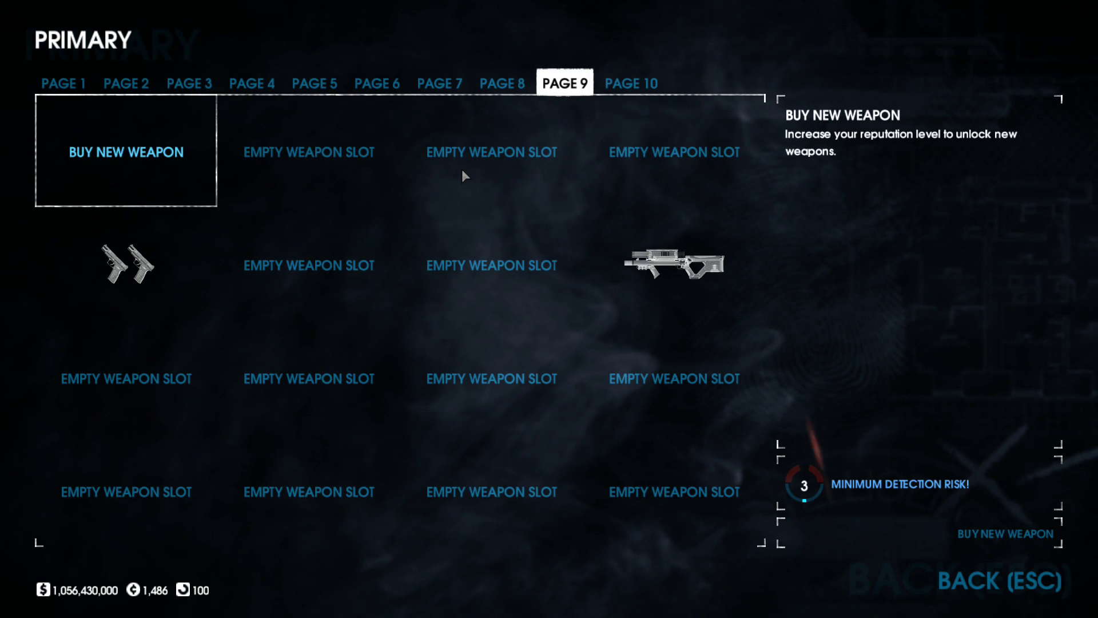
scroll(461, 169, up, 1)
scroll(462, 169, down, 2)
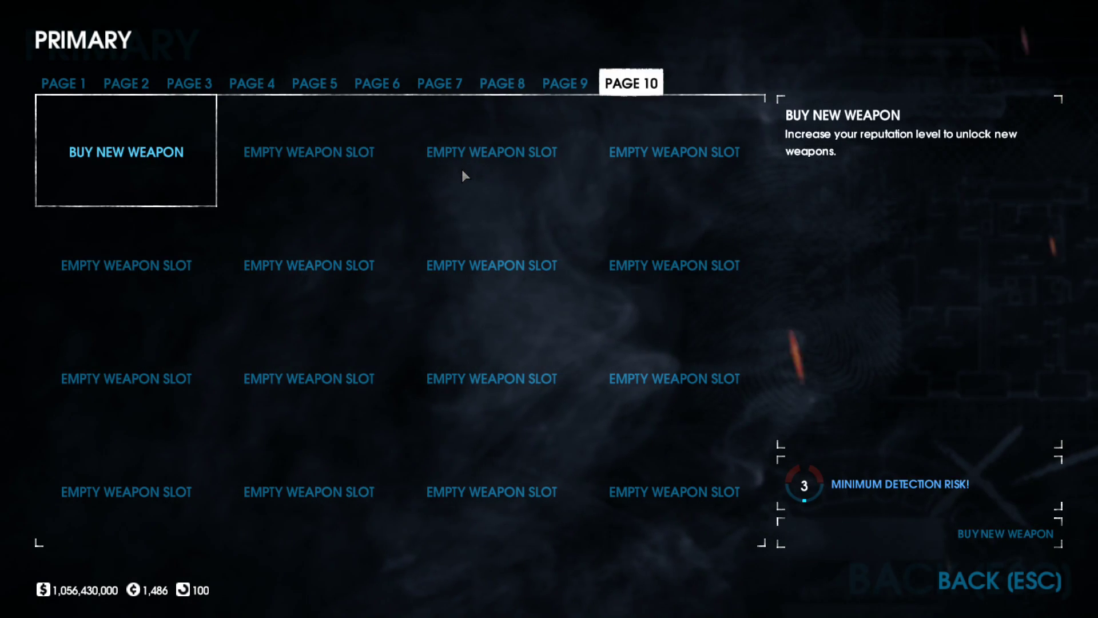
Step: Browse the primary weapons for sale, including assault rifles, shotguns and akimbo pistols, for add-on weapons, and return to the main menu
click(130, 153)
scroll(359, 272, down, 5)
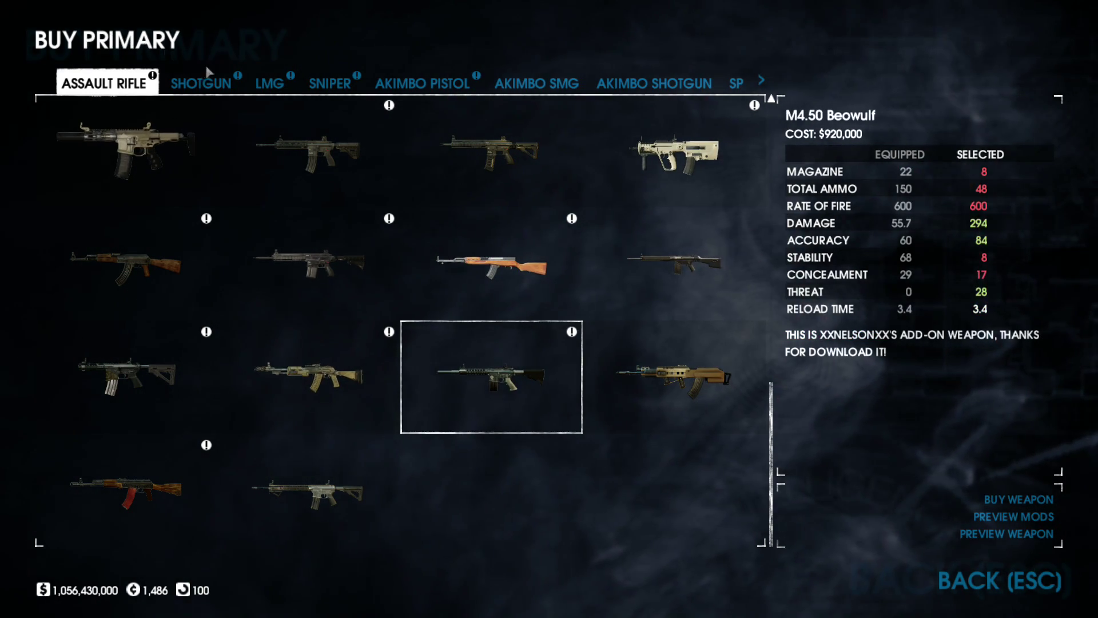
click(208, 82)
click(429, 84)
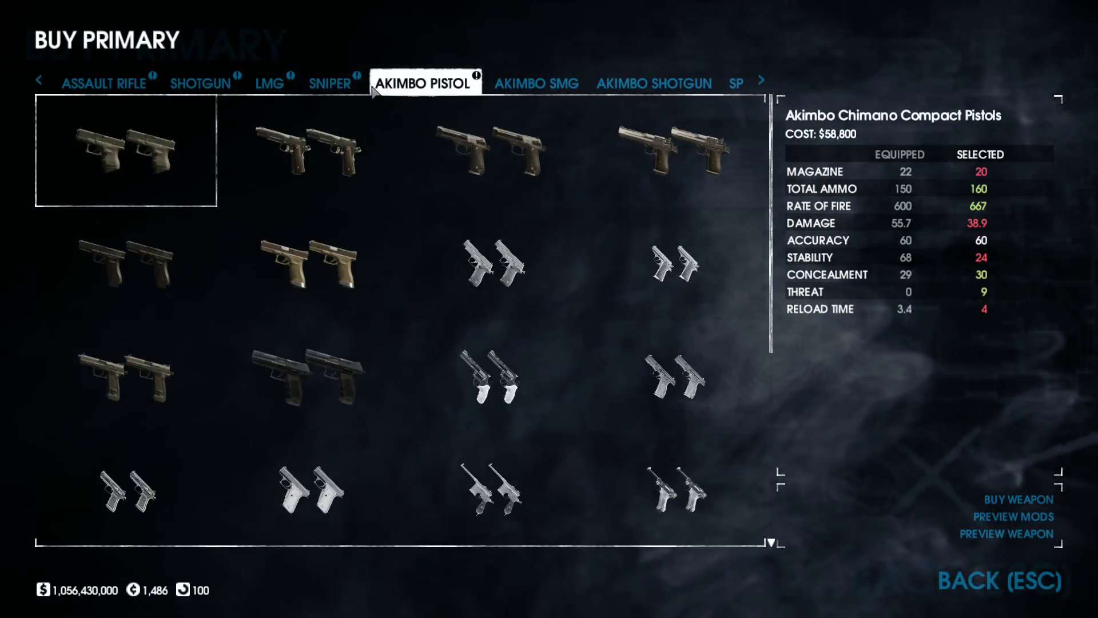
click(351, 84)
key(Escape)
key(Escape)
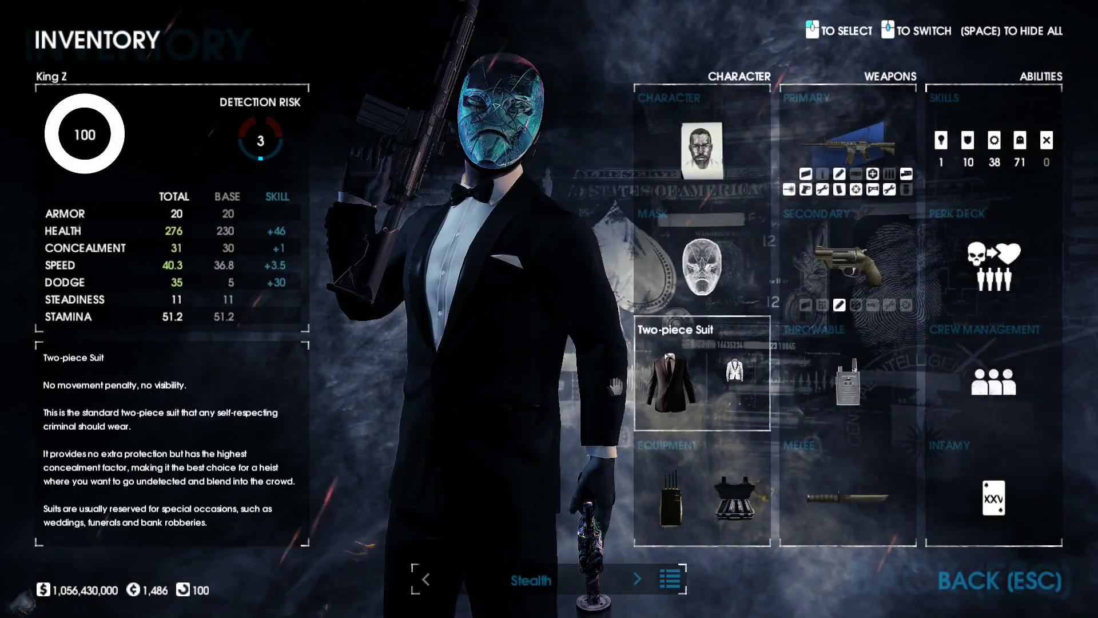
key(Escape)
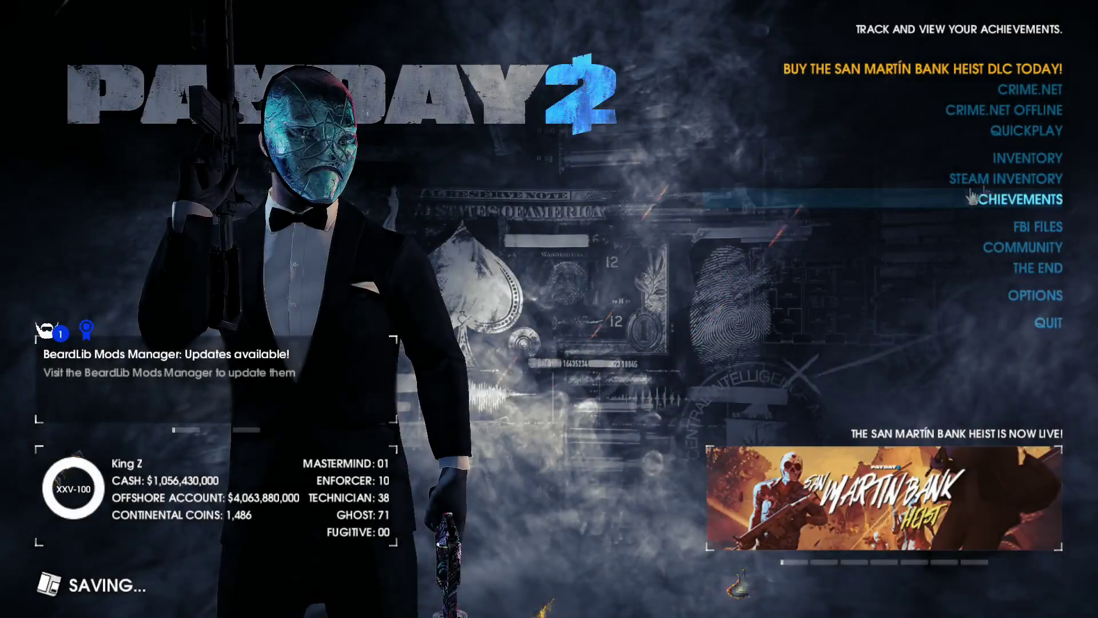